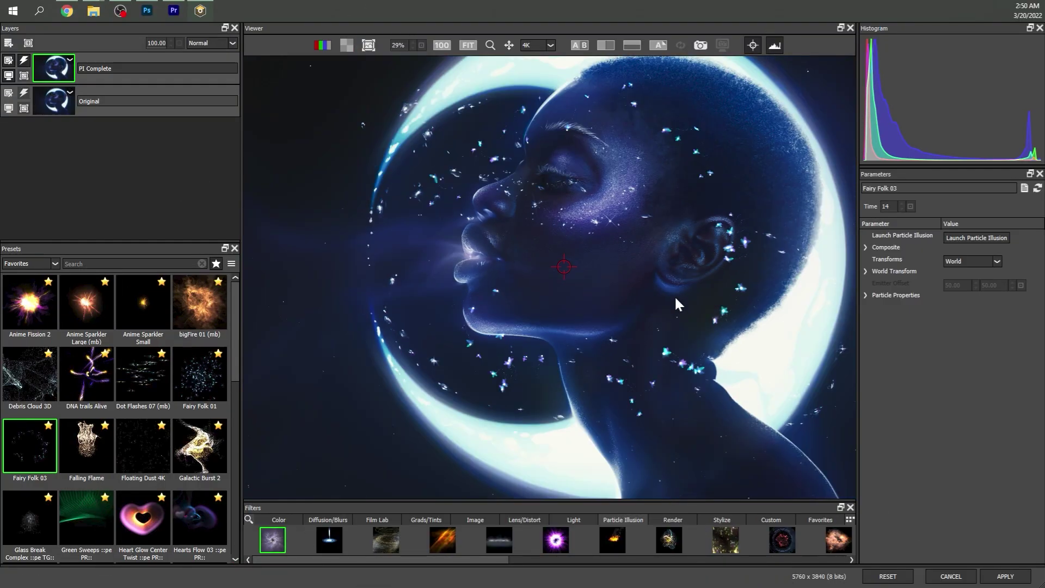
- Set the Fairy Folk 03 particle effect's time to 86 and its particle number to 24
{"action": "left_click_drag", "start_coordinate": [607, 246], "coordinate": [582, 291]}
{"action": "left_click_drag", "start_coordinate": [889, 207], "coordinate": [909, 218]}
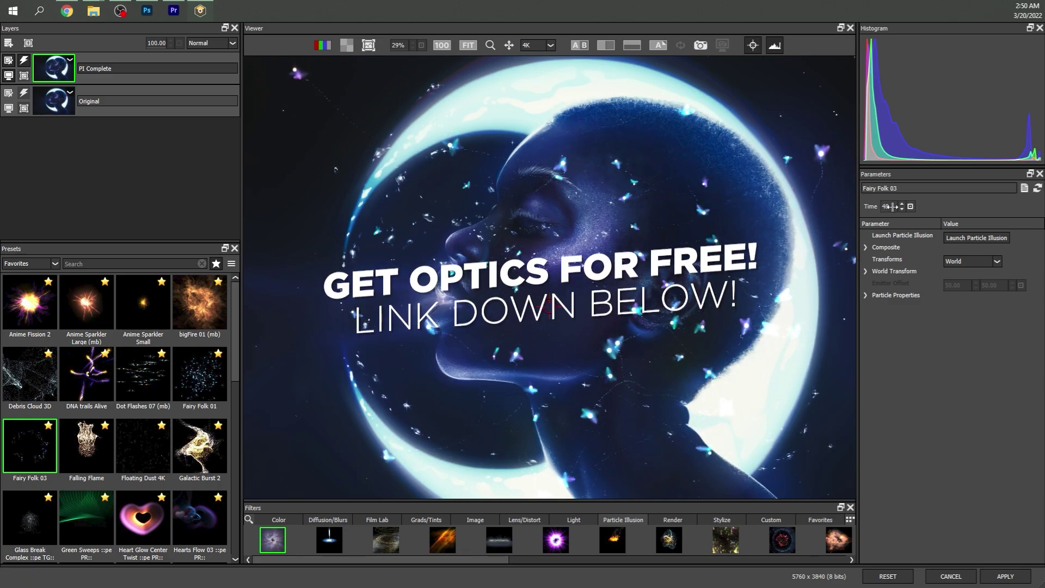
{"action": "left_click_drag", "start_coordinate": [888, 207], "coordinate": [919, 213]}
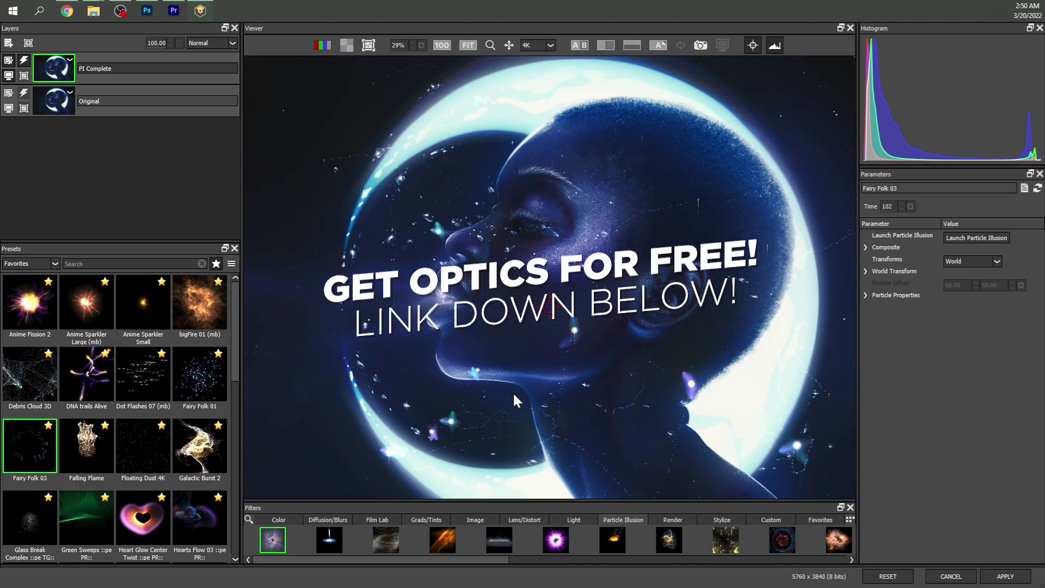
{"action": "left_click", "coordinate": [866, 295]}
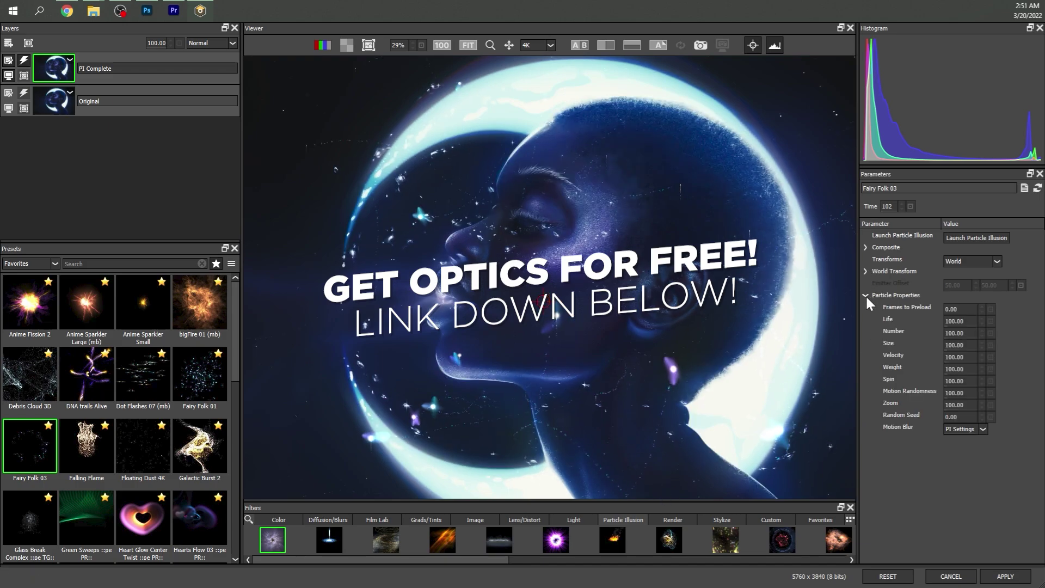
{"action": "left_click_drag", "start_coordinate": [910, 333], "coordinate": [929, 246]}
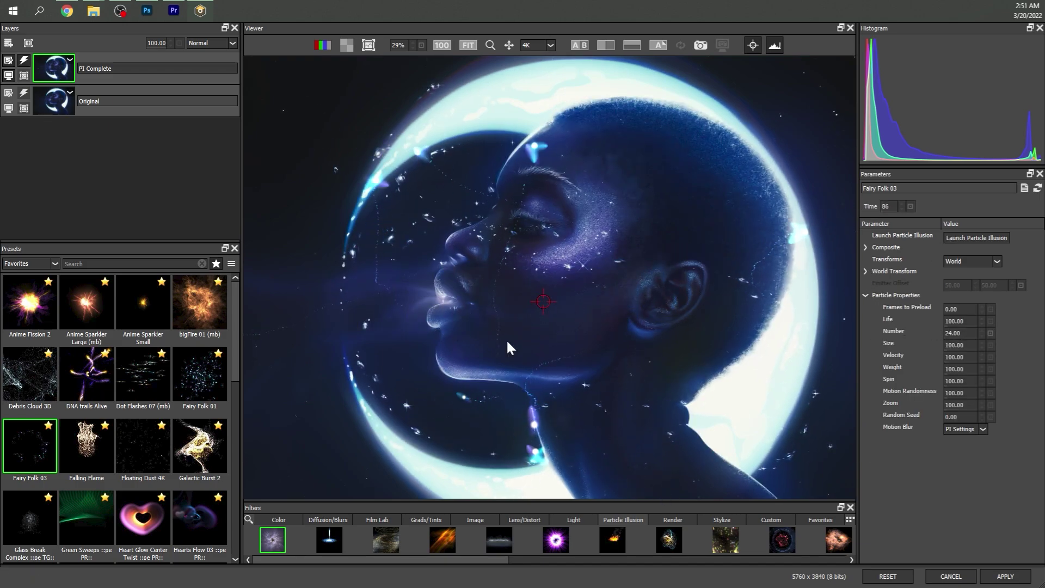
{"action": "left_click_drag", "start_coordinate": [945, 348], "coordinate": [930, 348]}
{"action": "left_click_drag", "start_coordinate": [553, 308], "coordinate": [551, 301]}
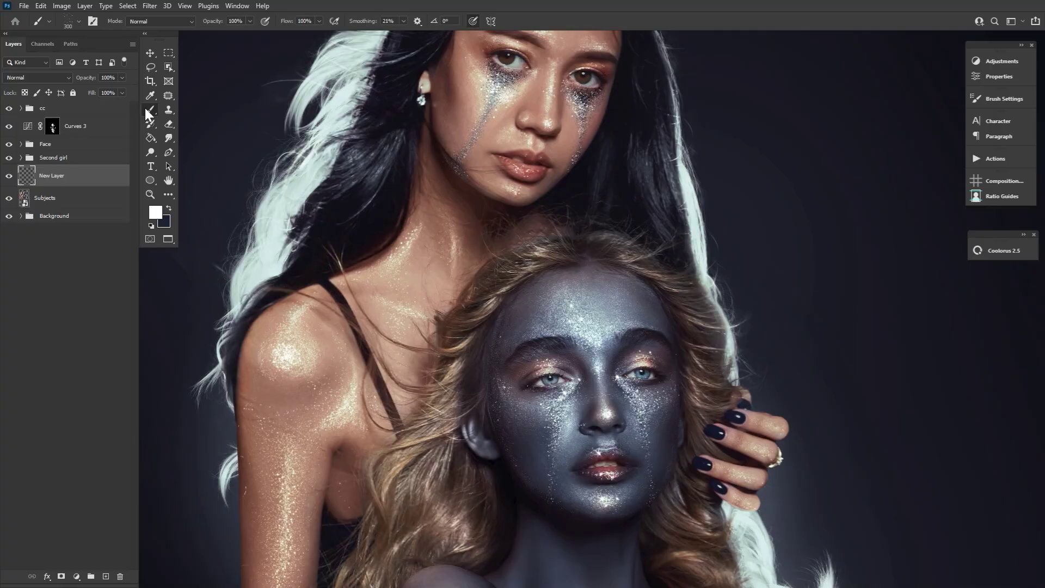
- In Photoshop, compare the tip settings of the Glitter Med. Density, Single, High Density and Low Density brush presets
{"action": "left_click", "coordinate": [990, 100]}
{"action": "left_click", "coordinate": [67, 21]}
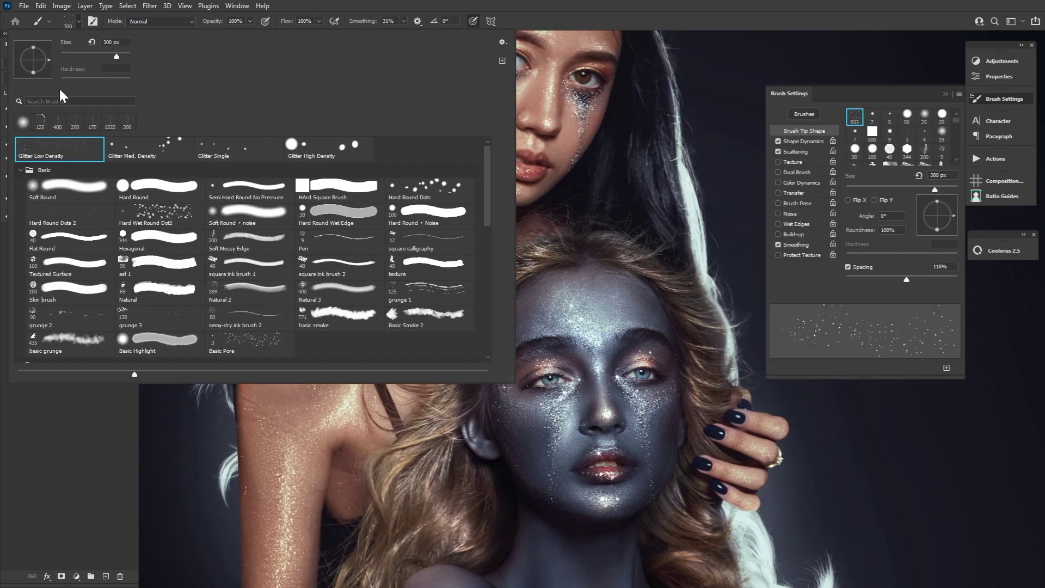
{"action": "left_click", "coordinate": [148, 150]}
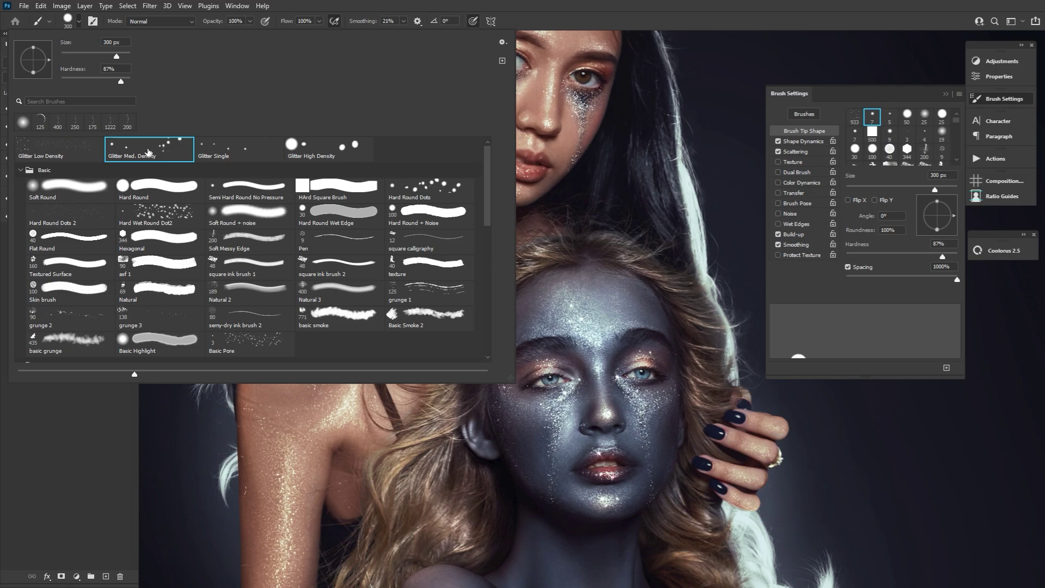
{"action": "left_click", "coordinate": [242, 154]}
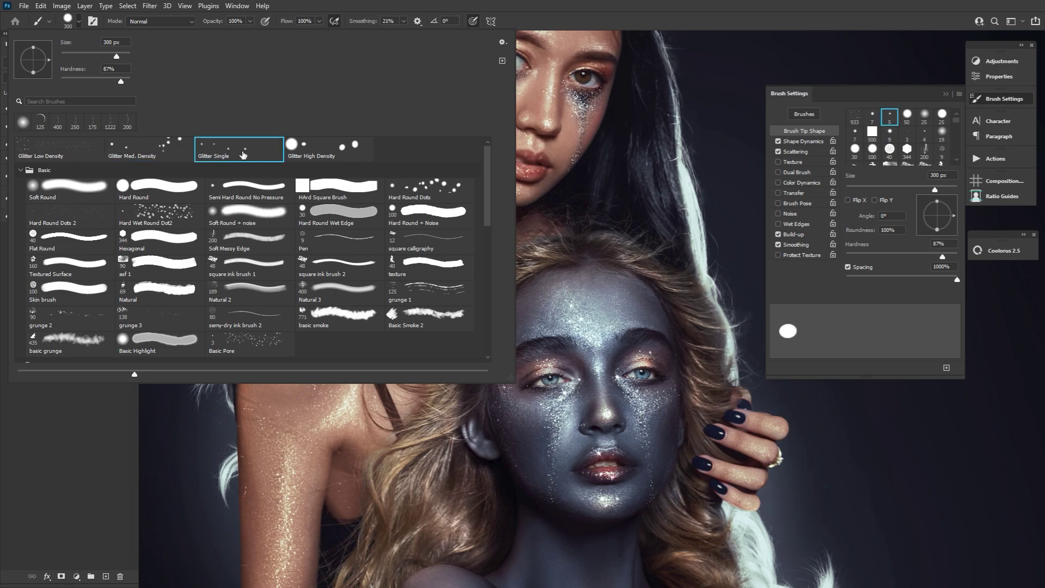
{"action": "left_click", "coordinate": [342, 151]}
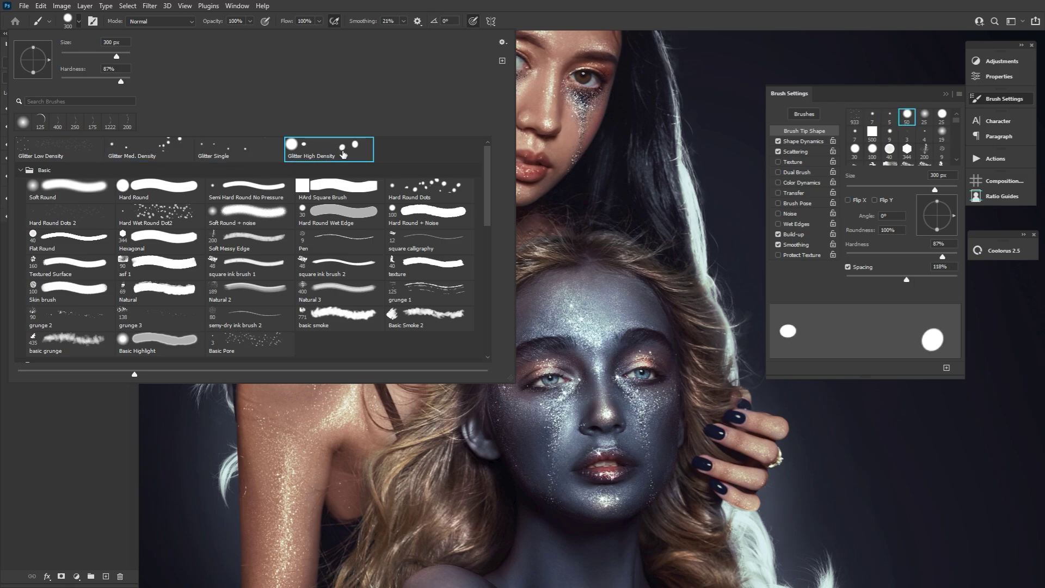
{"action": "left_click", "coordinate": [79, 157]}
{"action": "left_click", "coordinate": [988, 102]}
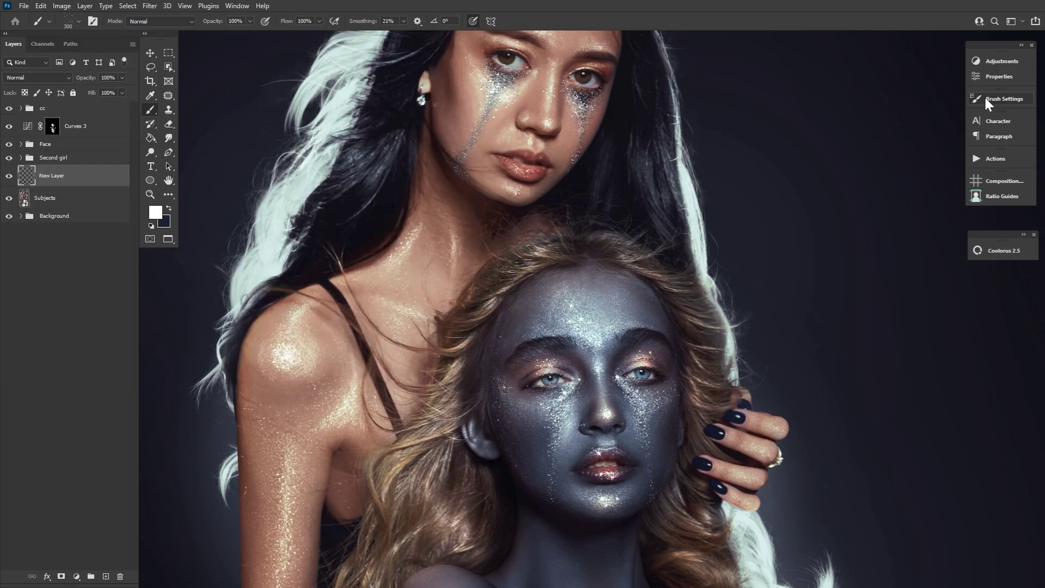
- Set the New Layer's blend mode to Overlay and keep pure white as the foreground colour
{"action": "left_click", "coordinate": [53, 80]}
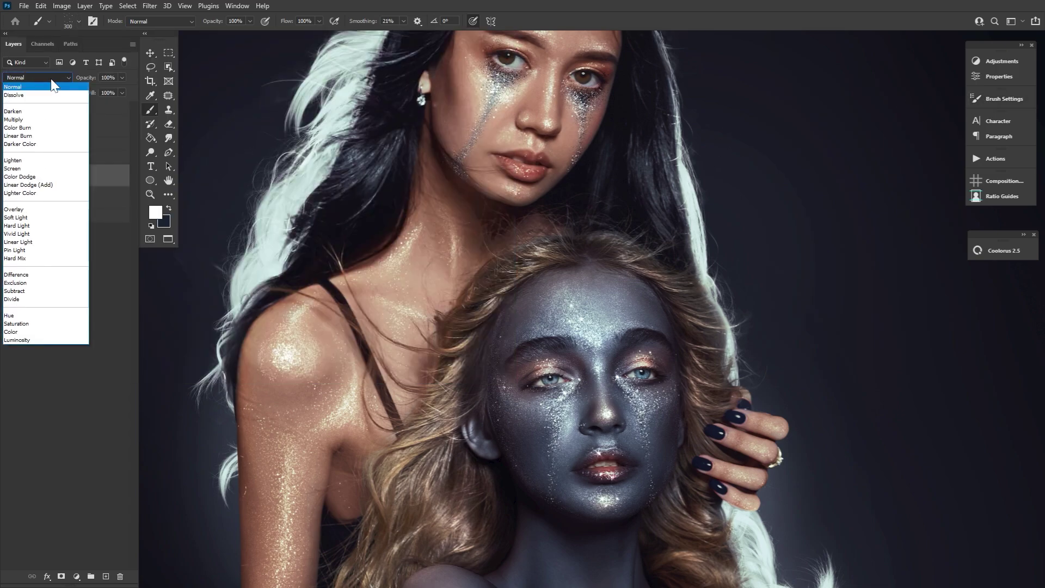
{"action": "left_click", "coordinate": [24, 211]}
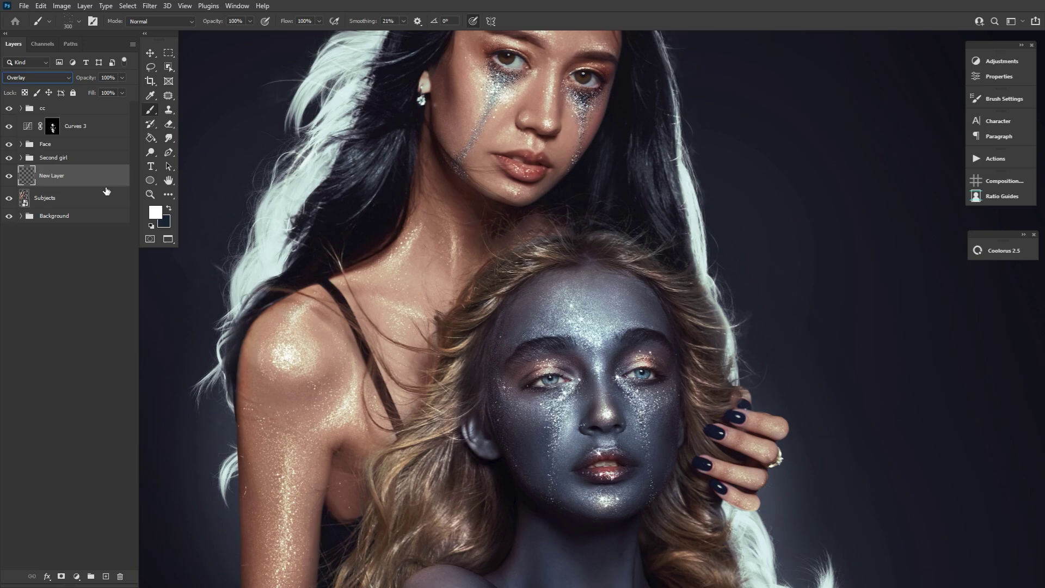
{"action": "left_click", "coordinate": [157, 215]}
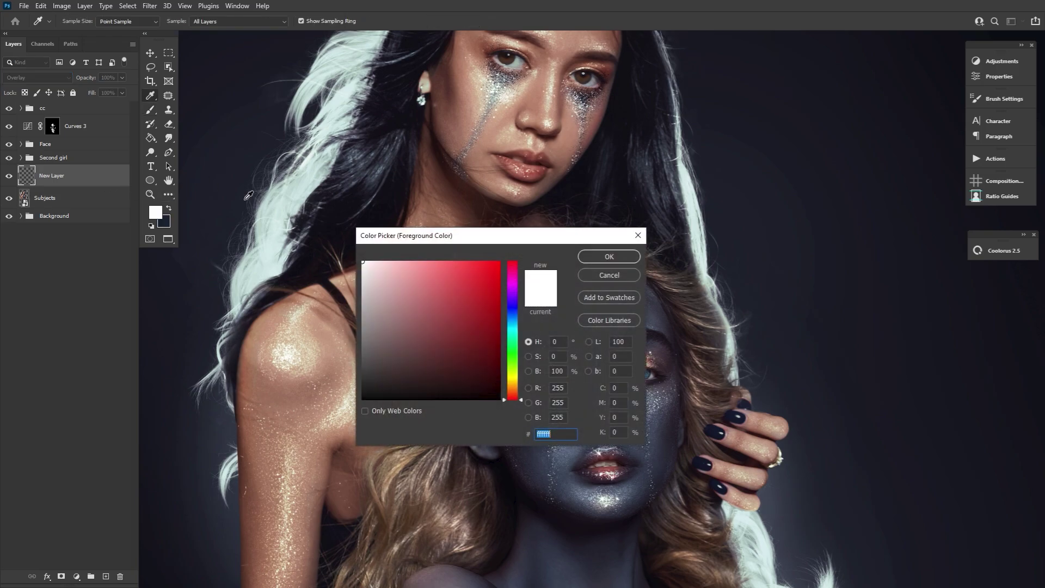
{"action": "left_click", "coordinate": [614, 258]}
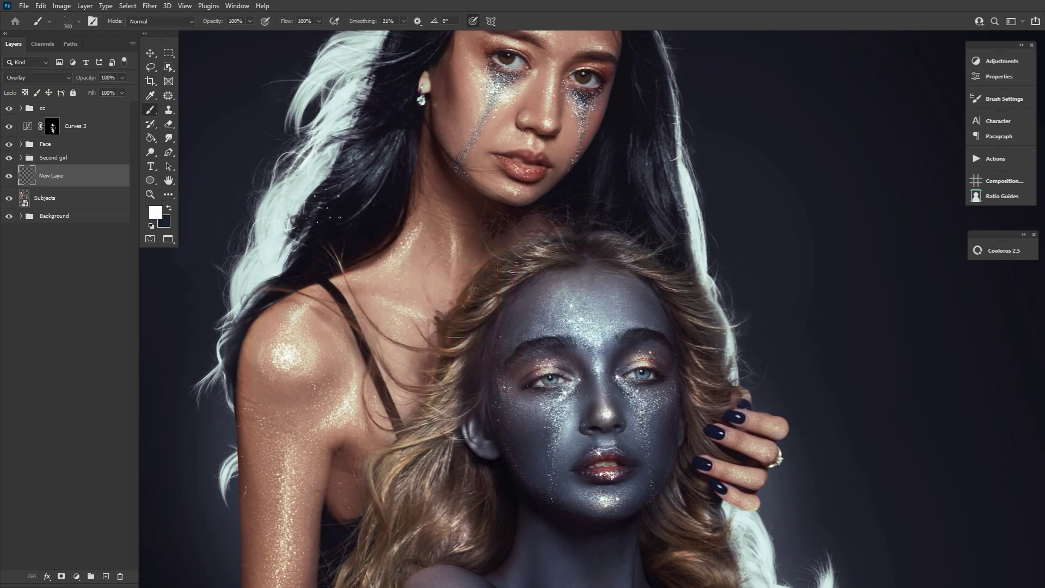
- Paint white low-density glitter over the blonde woman's near shoulder and chest with a brush of about 60 px
{"action": "left_click", "coordinate": [171, 182]}
{"action": "left_click_drag", "start_coordinate": [521, 458], "coordinate": [385, 230]}
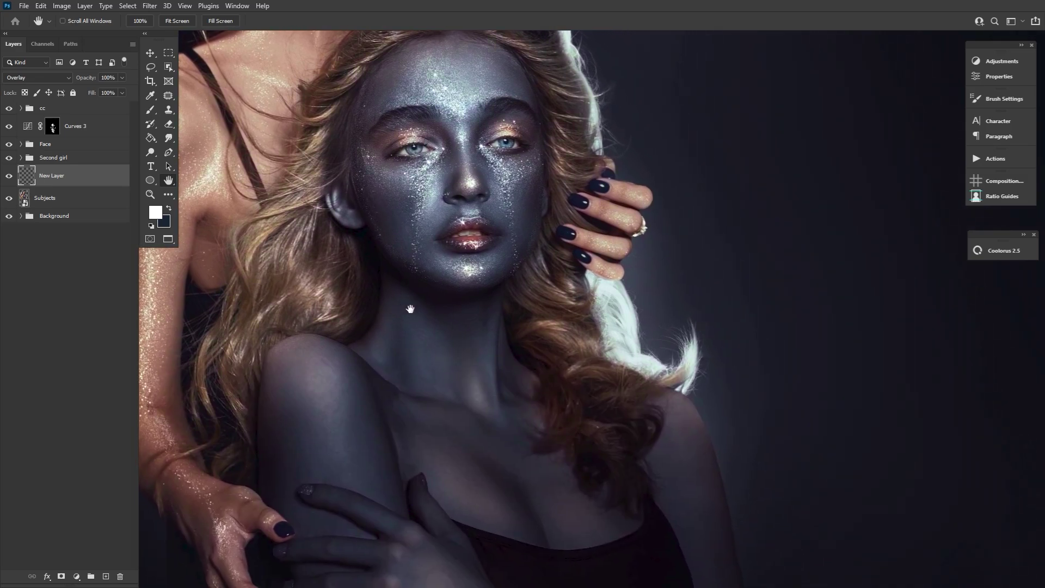
{"action": "left_click", "coordinate": [150, 111]}
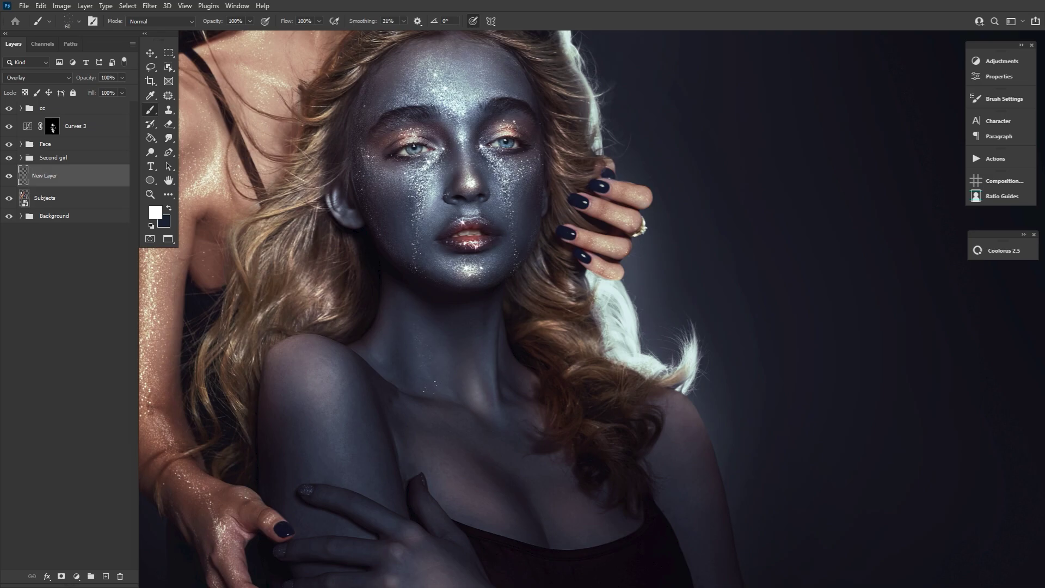
{"action": "key", "text": "bracketleft"}
{"action": "key", "text": "bracketleft"}
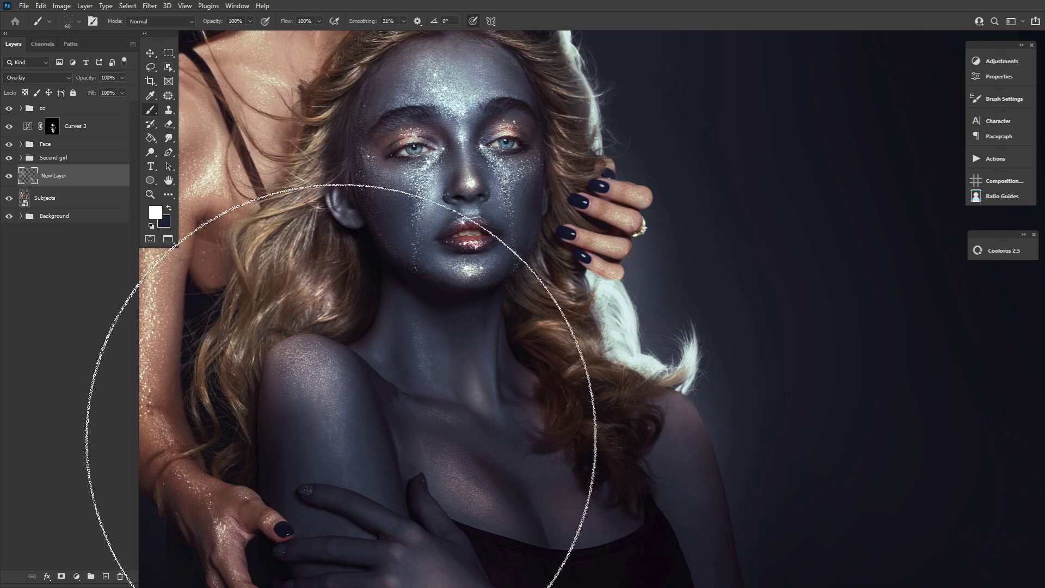
- Paint glitter highlights on the blonde woman's neck and collarbones, choosing the Glitter Med. Density and Glitter High Density brushes
{"action": "key", "text": "r"}
{"action": "mouse_move", "coordinate": [397, 496]}
{"action": "left_mouse_down"}
{"action": "mouse_move", "coordinate": [417, 432]}
{"action": "mouse_move", "coordinate": [389, 415]}
{"action": "left_mouse_up"}
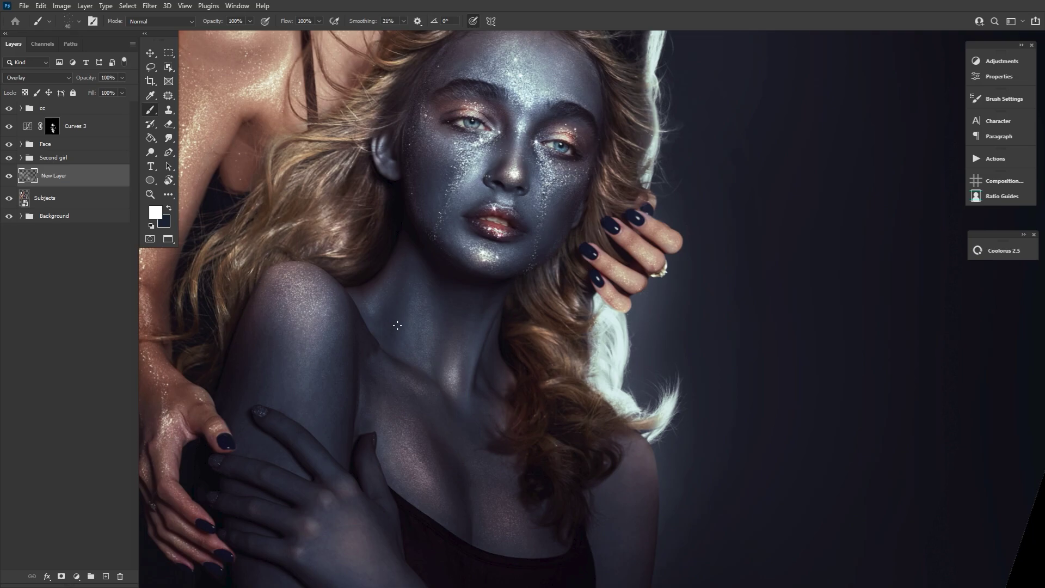
{"action": "left_click", "coordinate": [79, 21]}
{"action": "left_click", "coordinate": [165, 141]}
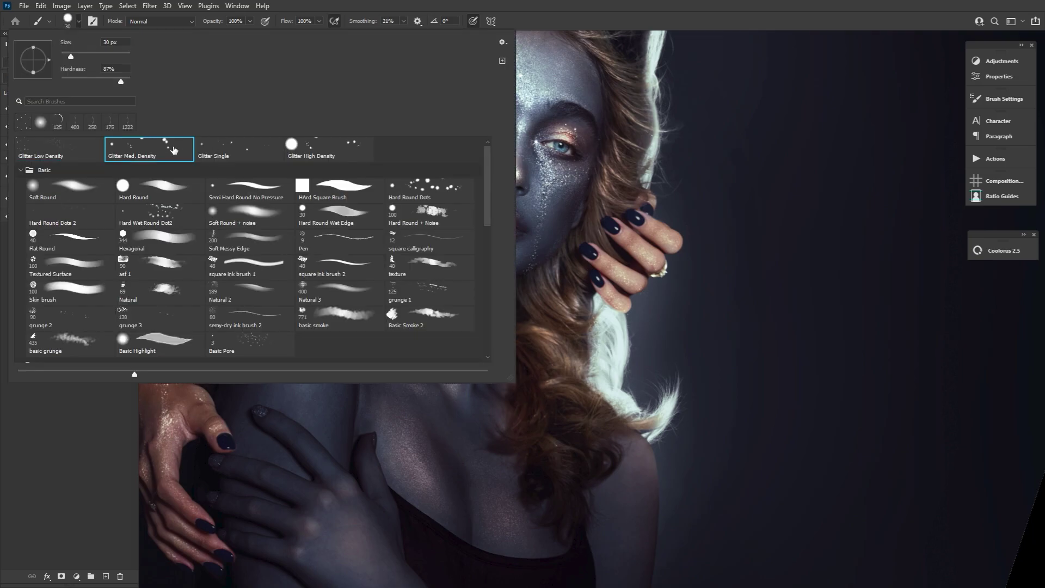
{"action": "left_click", "coordinate": [654, 455]}
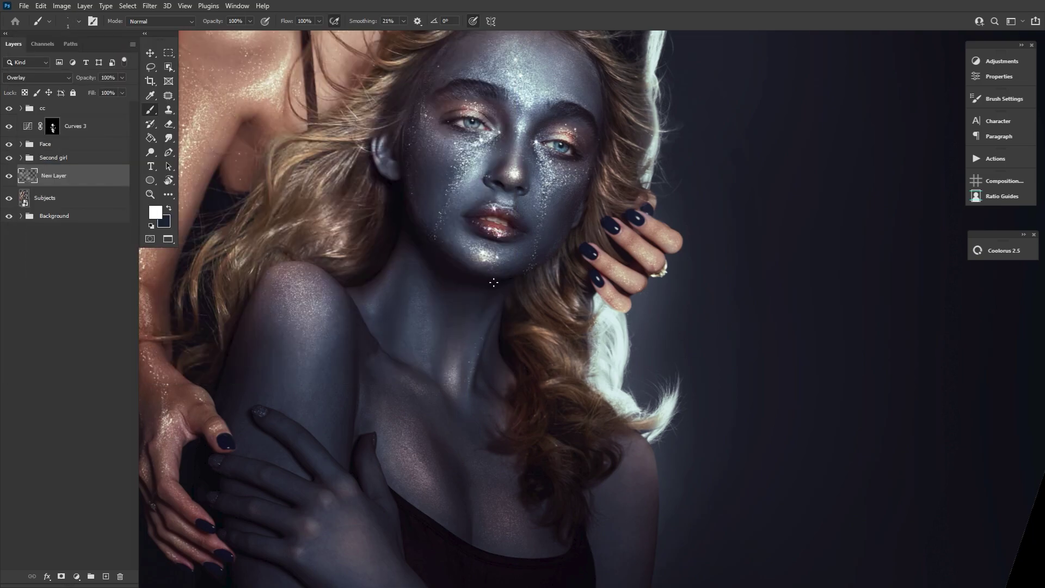
{"action": "left_click", "coordinate": [68, 25]}
{"action": "left_click", "coordinate": [324, 146]}
{"action": "left_click", "coordinate": [471, 388]}
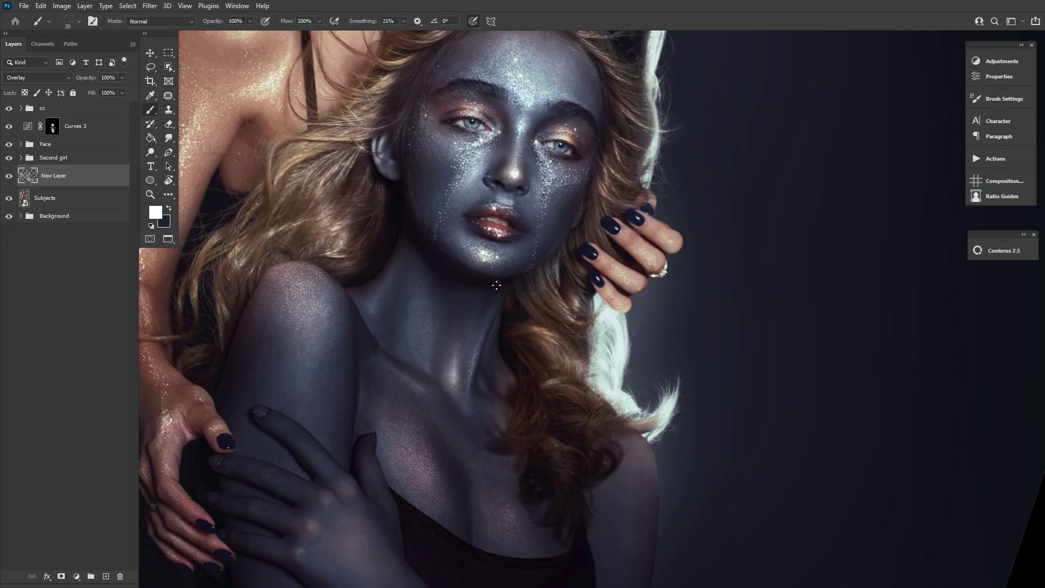
- Paint glitter over the back of the blonde woman's hand and her wrist, varying the brush size to suit each area
{"action": "left_click_drag", "start_coordinate": [495, 494], "coordinate": [402, 286]}
{"action": "left_click_drag", "start_coordinate": [315, 213], "coordinate": [481, 199]}
{"action": "key", "text": "bracketright"}
{"action": "key", "text": "bracketright"}
{"action": "key", "text": "bracketright"}
{"action": "key", "text": "bracketright"}
{"action": "key", "text": "bracketright"}
{"action": "key", "text": "bracketright"}
{"action": "mouse_move", "coordinate": [432, 318]}
{"action": "left_mouse_down"}
{"action": "mouse_move", "coordinate": [439, 344]}
{"action": "mouse_move", "coordinate": [424, 318]}
{"action": "left_mouse_up"}
{"action": "key", "text": "bracketleft"}
{"action": "key", "text": "bracketleft"}
{"action": "key", "text": "bracketleft"}
{"action": "left_click_drag", "start_coordinate": [478, 404], "coordinate": [492, 420]}
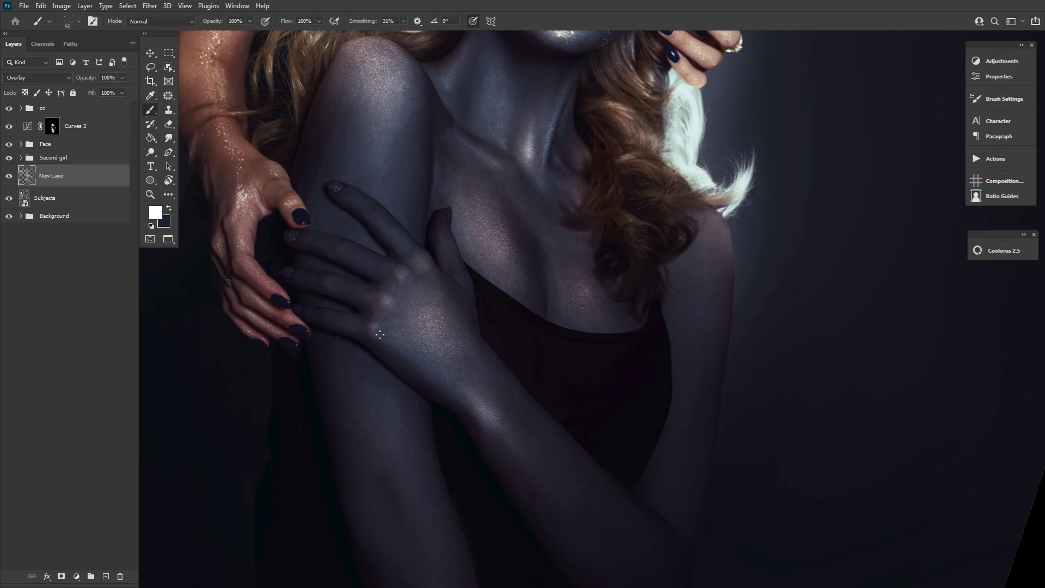
- Switch the glitter brush, shrink it to 5 px and dab fine specks on the blonde woman's knuckles
{"action": "left_click_drag", "start_coordinate": [429, 333], "coordinate": [407, 456]}
{"action": "left_click", "coordinate": [73, 20]}
{"action": "double_click", "coordinate": [32, 147]}
{"action": "key", "text": "bracketleft"}
{"action": "key", "text": "bracketleft"}
{"action": "key", "text": "bracketleft"}
{"action": "key", "text": "bracketleft"}
{"action": "key", "text": "bracketleft"}
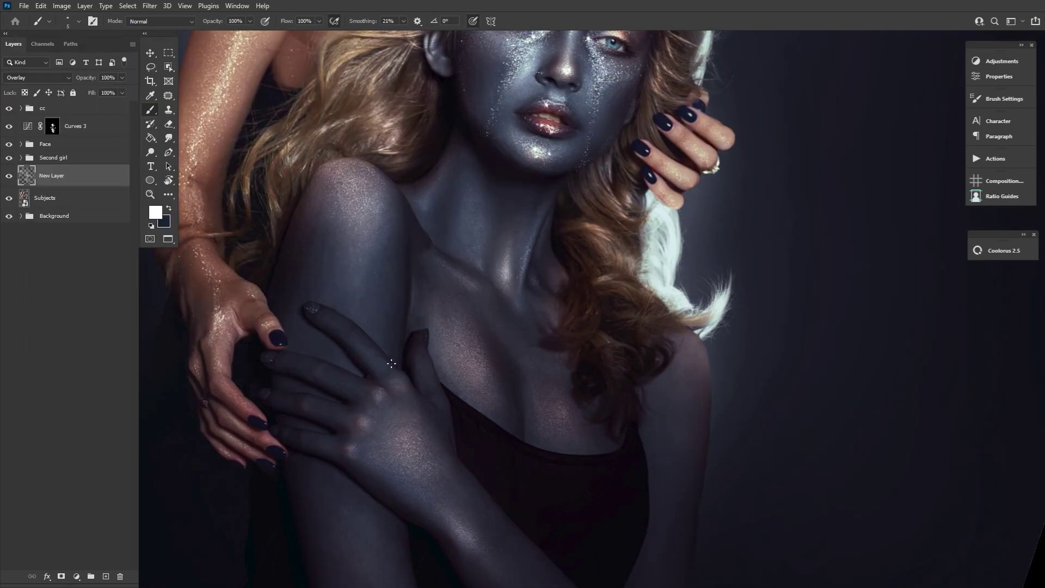
{"action": "left_click", "coordinate": [360, 422]}
{"action": "left_click", "coordinate": [353, 454]}
- Add finer glitter specks along the same hand and wrist with a brush of about 3 to 5 px
{"action": "key", "text": "bracketleft"}
{"action": "key", "text": "bracketleft"}
{"action": "scroll", "coordinate": [416, 355], "scroll_direction": "down", "scroll_amount": 3}
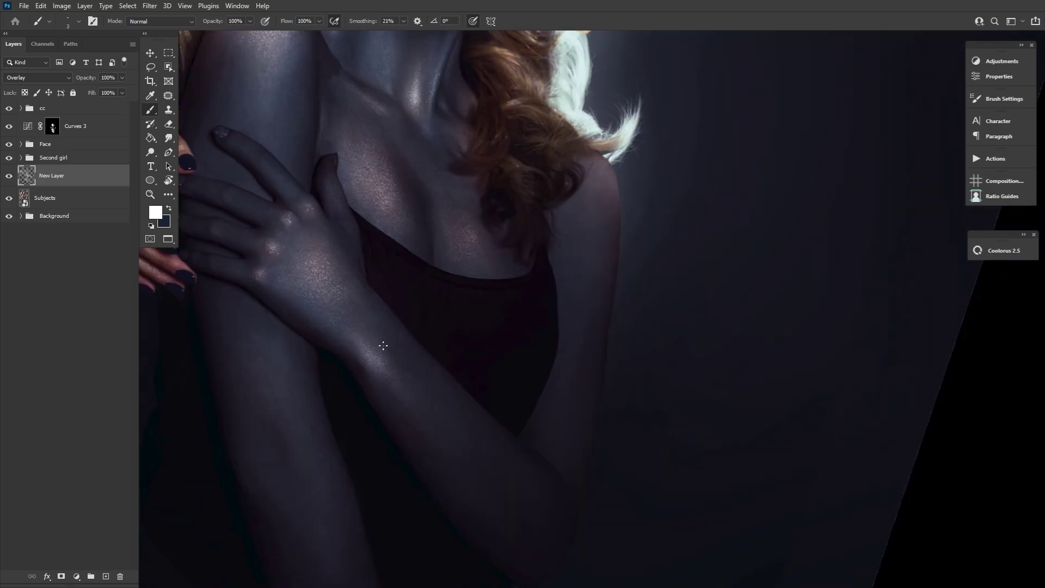
{"action": "left_click_drag", "start_coordinate": [229, 253], "coordinate": [359, 326]}
{"action": "key", "text": "bracketright"}
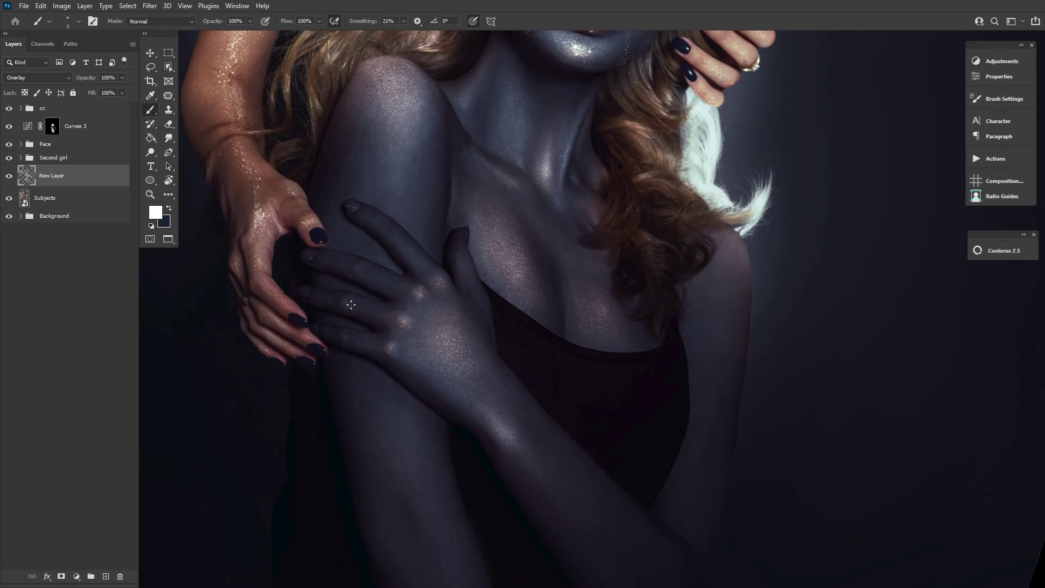
- Paint the Glitter Low Density brush over the near shoulder and upper arm at about 40 to 50 px
{"action": "left_click", "coordinate": [78, 21]}
{"action": "double_click", "coordinate": [80, 145]}
{"action": "scroll", "coordinate": [463, 402], "scroll_direction": "up", "scroll_amount": 5}
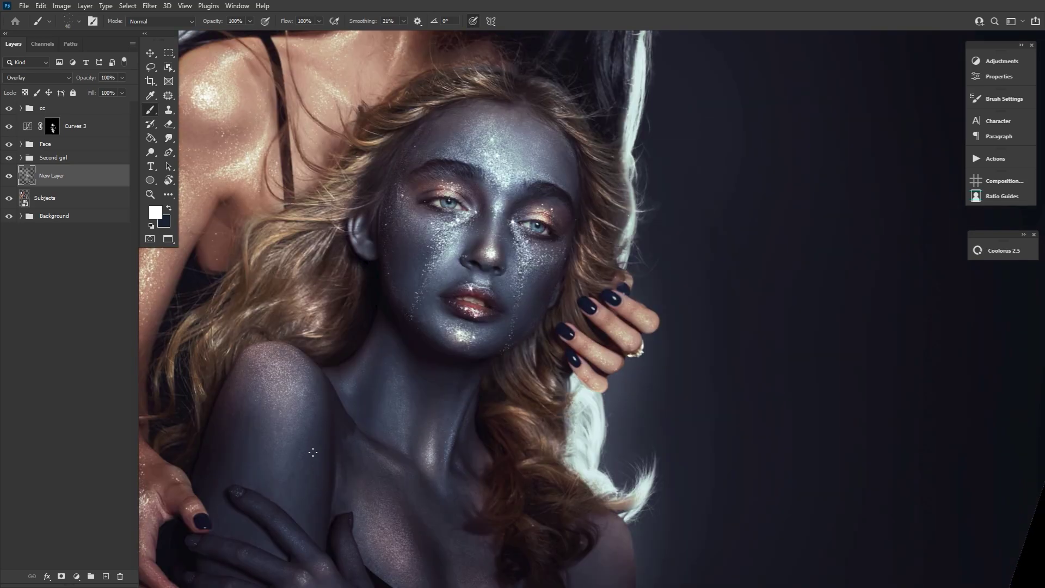
{"action": "scroll", "coordinate": [232, 390], "scroll_direction": "down", "scroll_amount": 4}
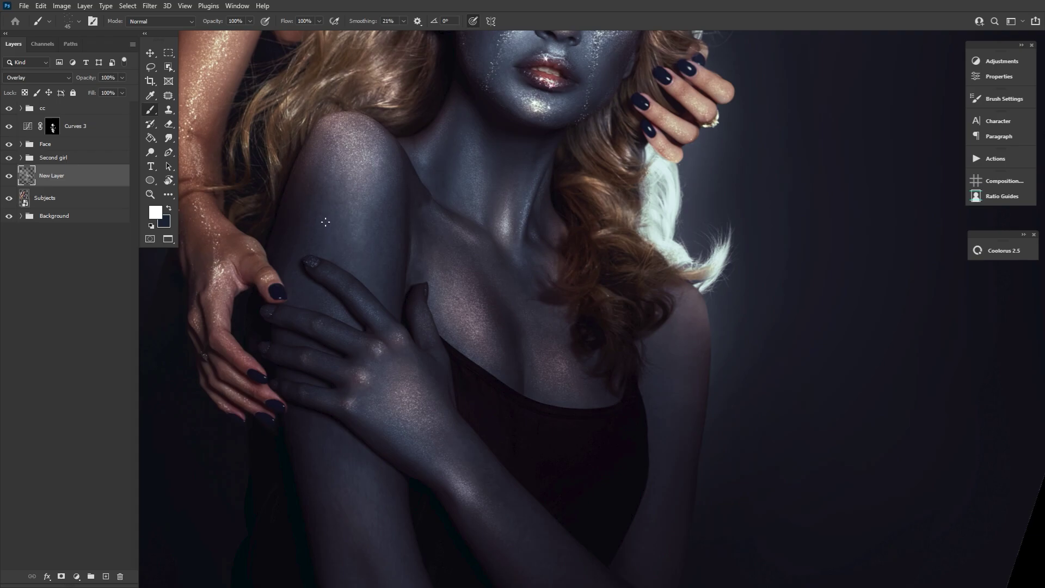
{"action": "key", "text": "bracketright"}
{"action": "scroll", "coordinate": [503, 219], "scroll_direction": "up", "scroll_amount": 5}
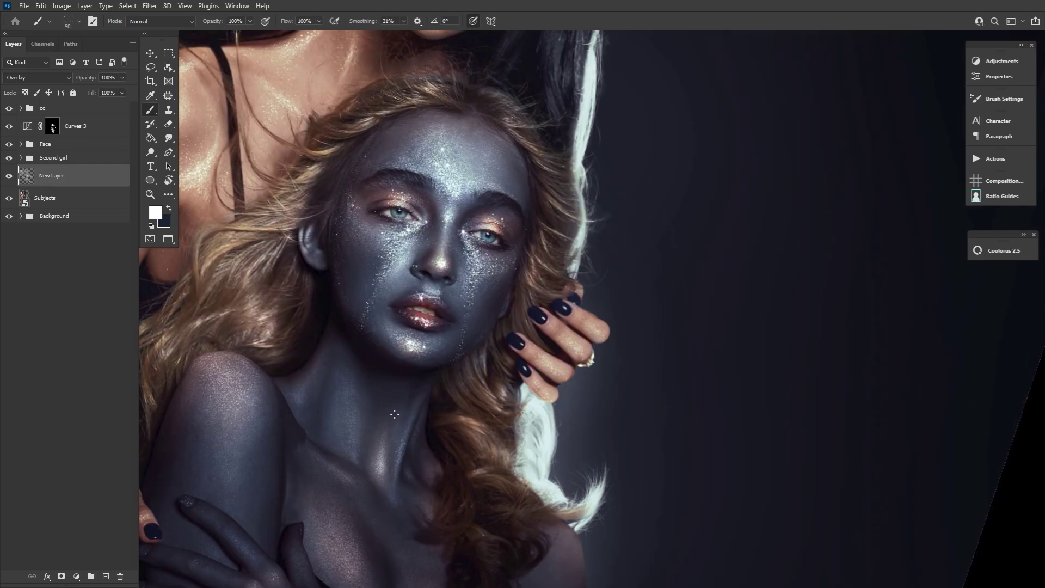
- Paint low-density glitter over the blonde woman's far shoulder and upper arm with a 60 px brush
{"action": "scroll", "coordinate": [394, 414], "scroll_direction": "down", "scroll_amount": 6}
{"action": "key", "text": "bracketleft"}
{"action": "scroll", "coordinate": [436, 196], "scroll_direction": "down", "scroll_amount": 3}
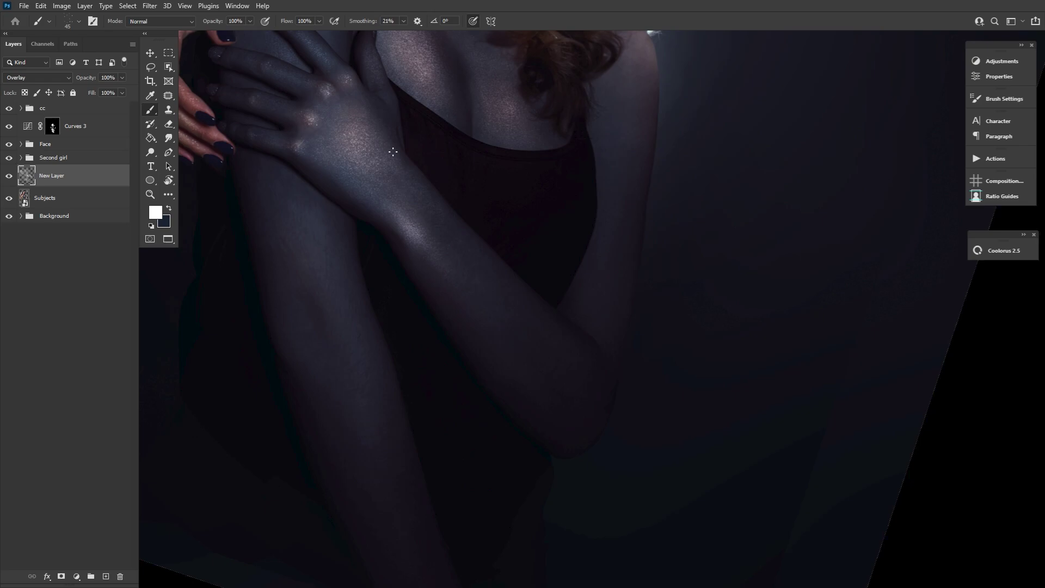
{"action": "key", "text": "bracketleft"}
{"action": "key", "text": "bracketleft"}
{"action": "key", "text": "bracketleft"}
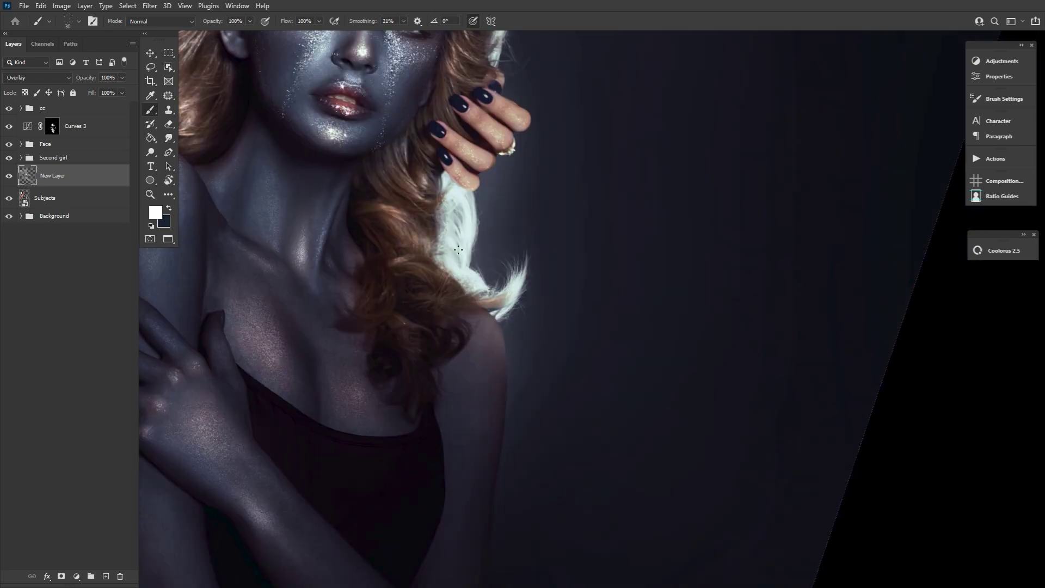
{"action": "scroll", "coordinate": [501, 328], "scroll_direction": "up", "scroll_amount": 6}
{"action": "key", "text": "bracketright"}
{"action": "key", "text": "bracketright"}
{"action": "key", "text": "bracketright"}
{"action": "key", "text": "bracketright"}
{"action": "key", "text": "bracketright"}
{"action": "key", "text": "bracketright"}
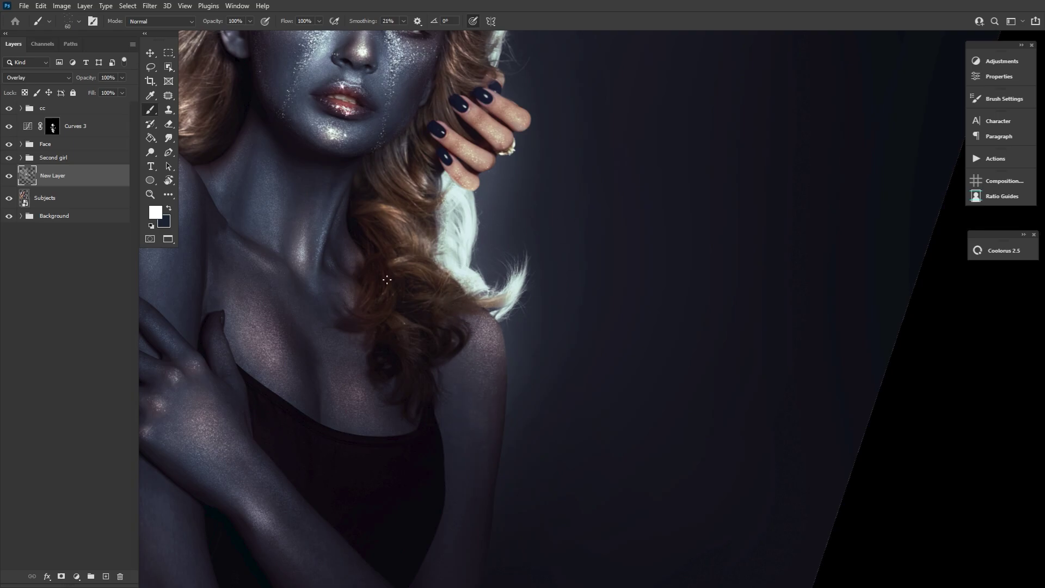
{"action": "scroll", "coordinate": [448, 366], "scroll_direction": "down", "scroll_amount": 4}
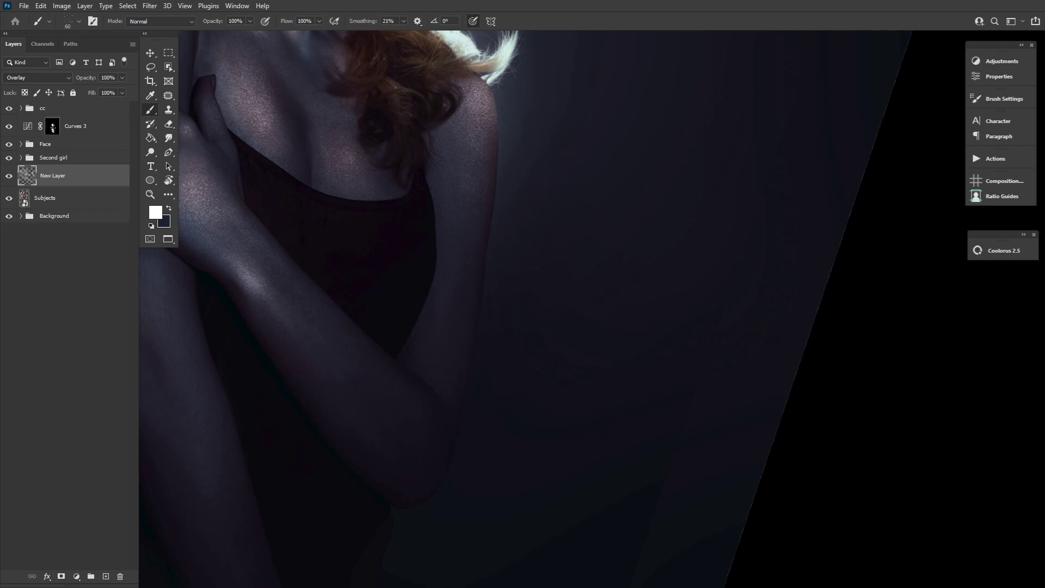
- Paint low-density glitter down the blonde woman's near arm below her resting hand with a 40 px brush
{"action": "key", "text": "bracketleft"}
{"action": "key", "text": "bracketleft"}
{"action": "left_click_drag", "start_coordinate": [487, 228], "coordinate": [712, 148]}
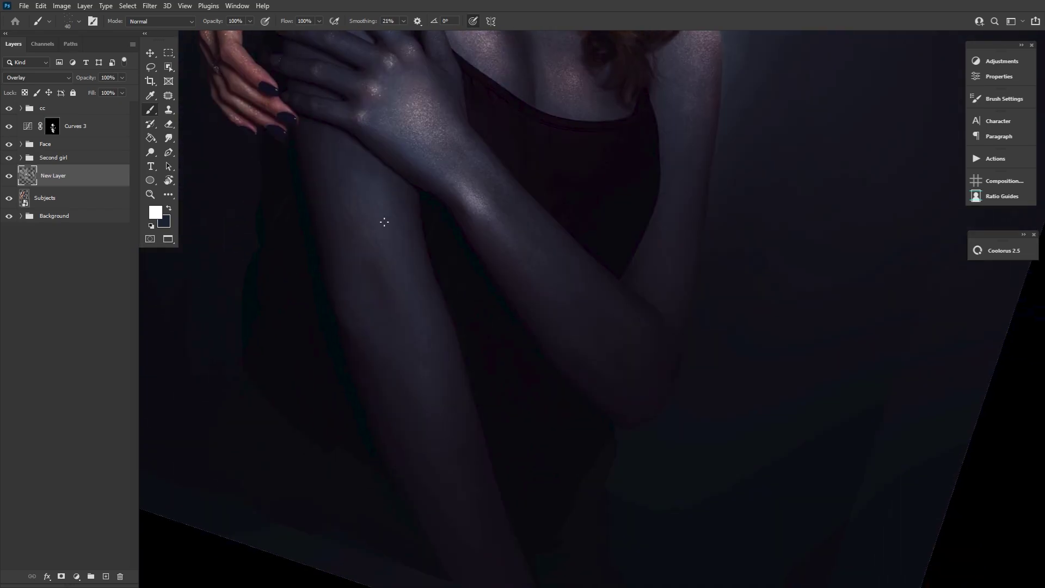
{"action": "left_click_drag", "start_coordinate": [364, 209], "coordinate": [367, 341]}
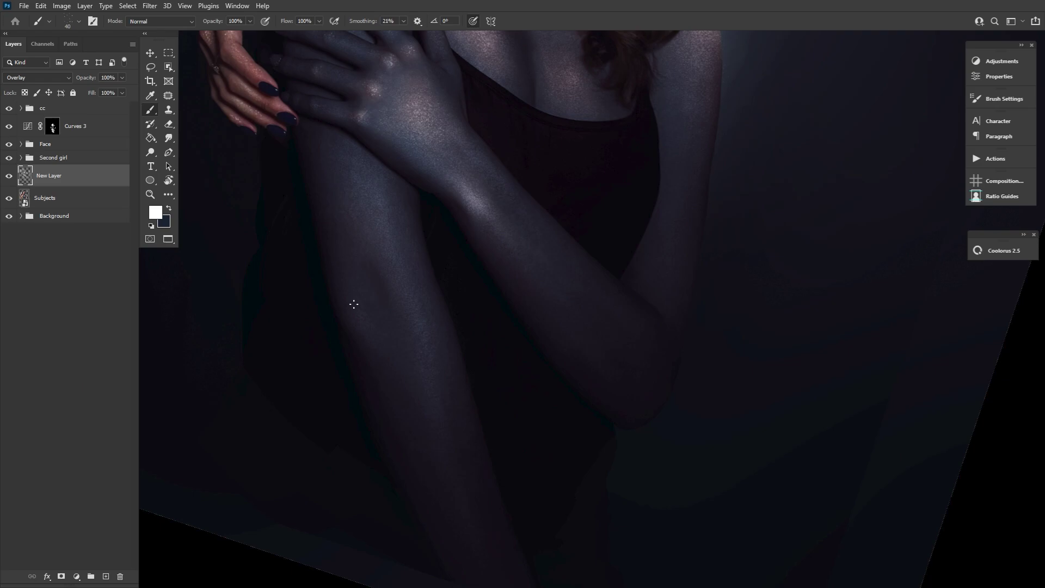
{"action": "left_click_drag", "start_coordinate": [380, 514], "coordinate": [332, 380]}
{"action": "left_click_drag", "start_coordinate": [376, 130], "coordinate": [417, 483]}
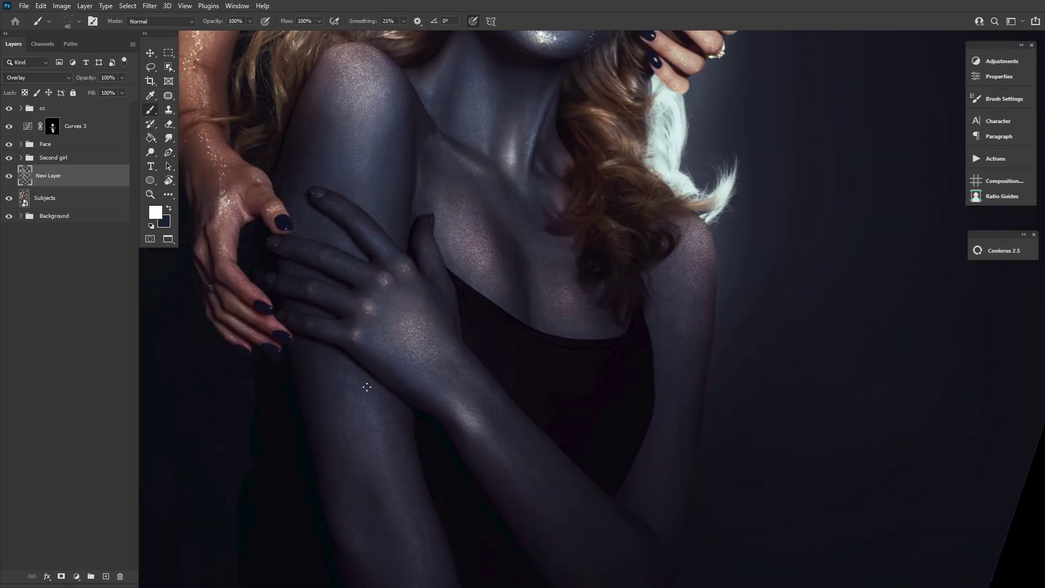
- Add finer white glitter specks over the blonde woman's arms, hand and near shoulder with a small brush of about 4 to 8 px
{"action": "scroll", "coordinate": [419, 518], "scroll_direction": "down", "scroll_amount": 5}
{"action": "key", "text": "bracketleft"}
{"action": "key", "text": "bracketleft"}
{"action": "key", "text": "bracketleft"}
{"action": "key", "text": "bracketleft"}
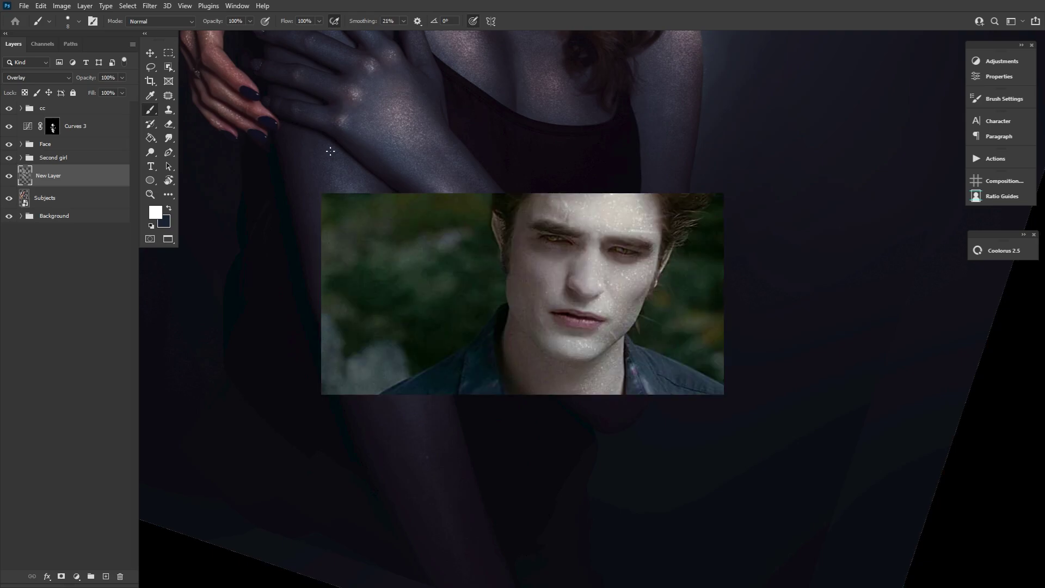
{"action": "scroll", "coordinate": [421, 415], "scroll_direction": "up", "scroll_amount": 3}
{"action": "key", "text": "bracketright"}
{"action": "key", "text": "bracketright"}
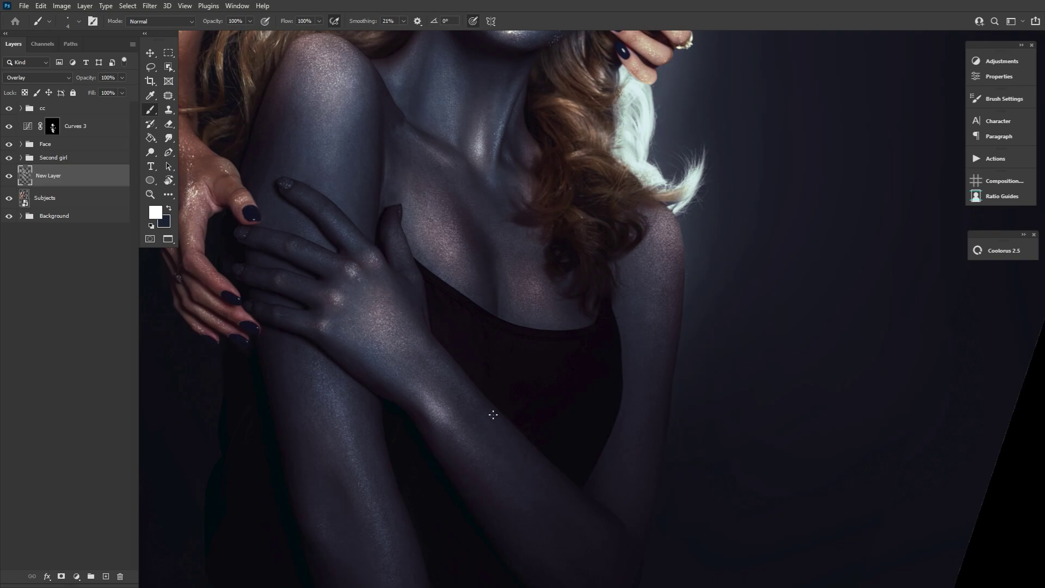
{"action": "scroll", "coordinate": [422, 309], "scroll_direction": "up", "scroll_amount": 4}
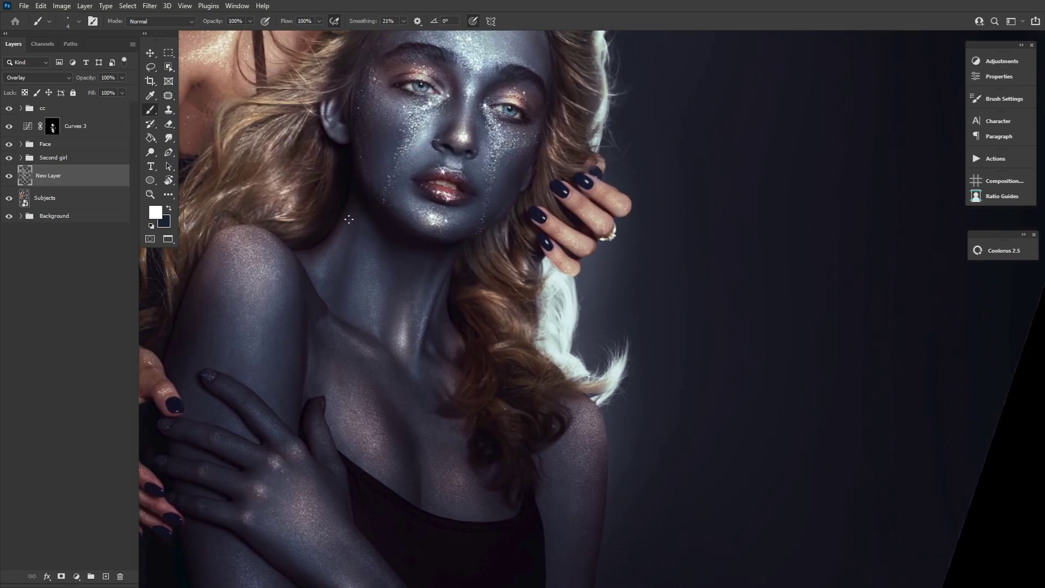
{"action": "left_click", "coordinate": [251, 236]}
- Create a new Overlay layer directly above the Subjects layer and name it "dark"
{"action": "left_click", "coordinate": [92, 199]}
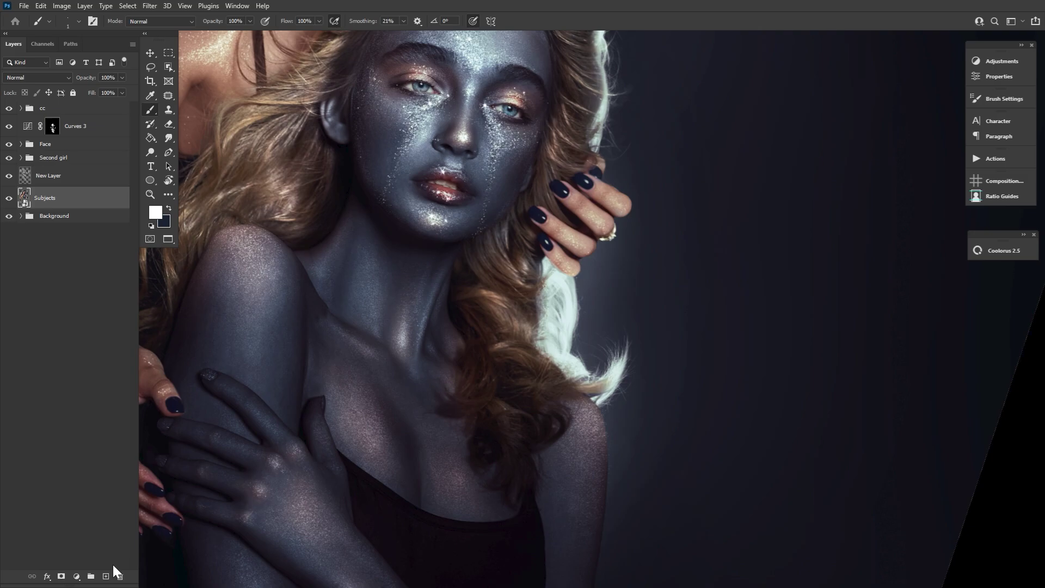
{"action": "left_click", "coordinate": [106, 576]}
{"action": "left_click", "coordinate": [35, 77]}
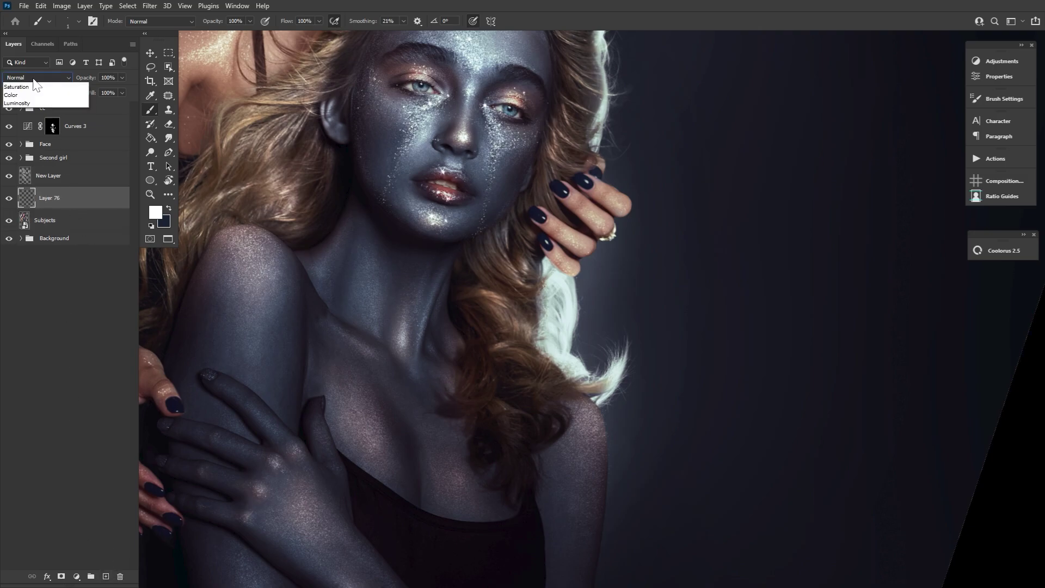
{"action": "left_click", "coordinate": [25, 212]}
{"action": "double_click", "coordinate": [50, 198]}
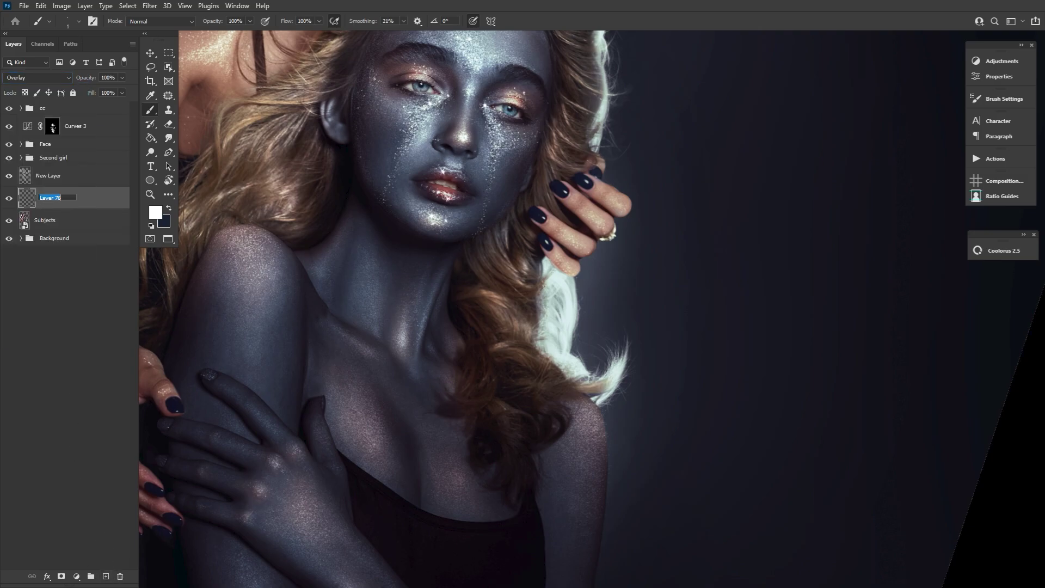
{"action": "type", "text": "dark"}
- Rename the existing white glitter layer, New Layer, as "light"
{"action": "double_click", "coordinate": [50, 176]}
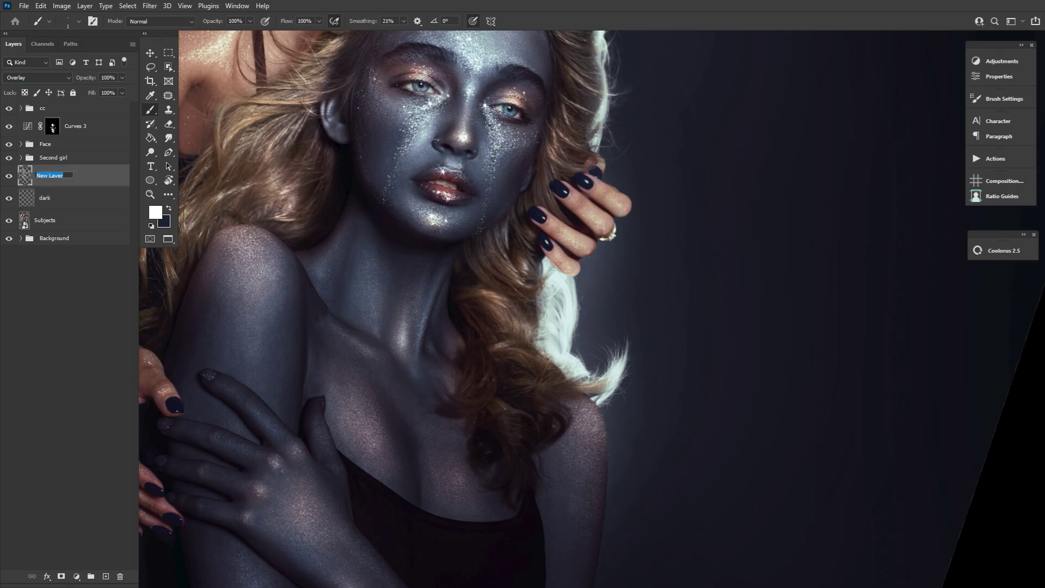
{"action": "key", "text": "BackSpace"}
{"action": "type", "text": "light"}
{"action": "key", "text": "Return"}
- On the dark layer, make the dark navy colour the foreground and choose the Glitter Low Density brush
{"action": "left_click", "coordinate": [72, 202]}
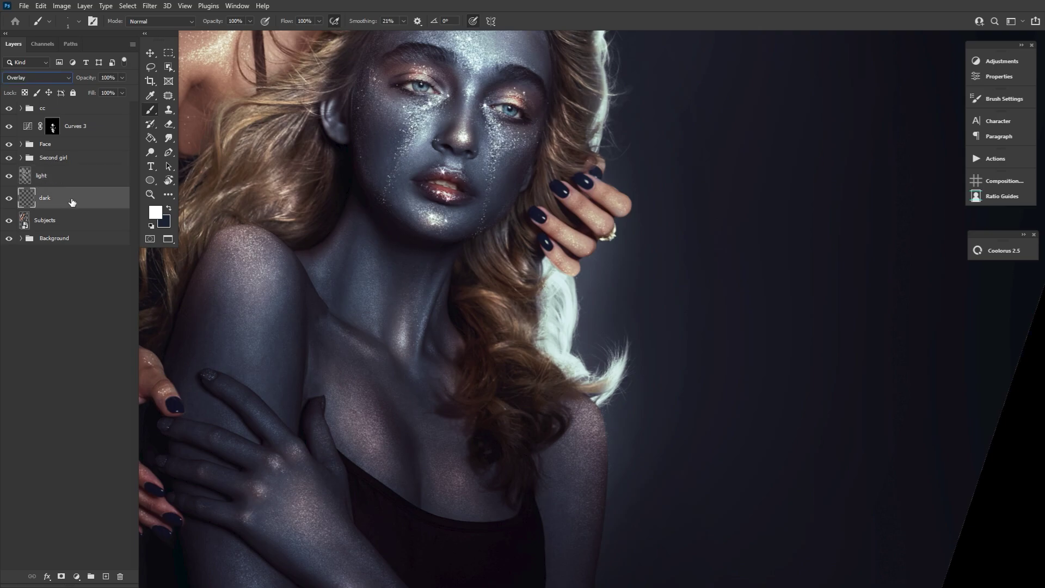
{"action": "left_click", "coordinate": [169, 208]}
{"action": "left_click", "coordinate": [155, 212]}
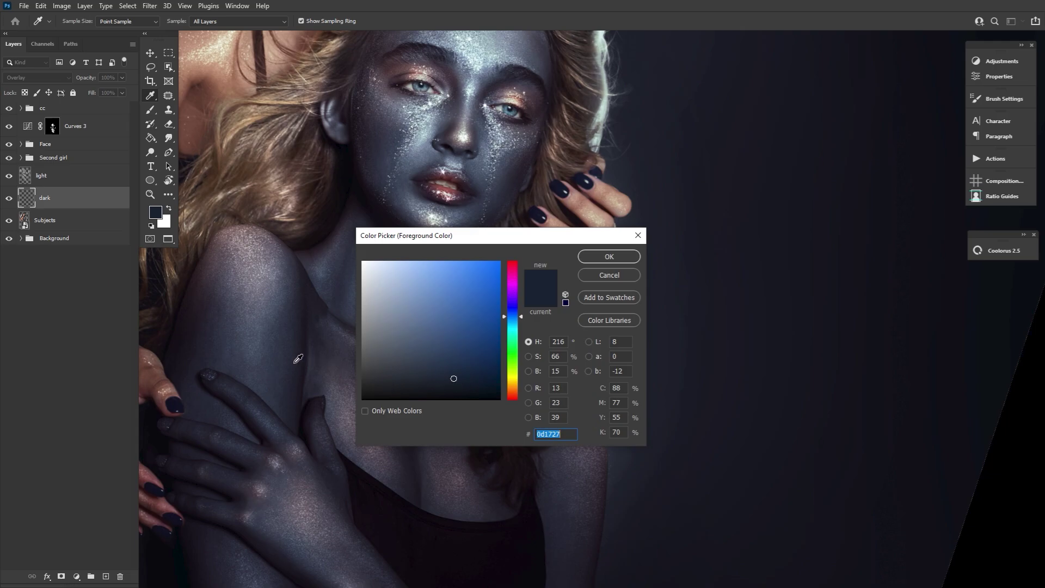
{"action": "left_click", "coordinate": [618, 263]}
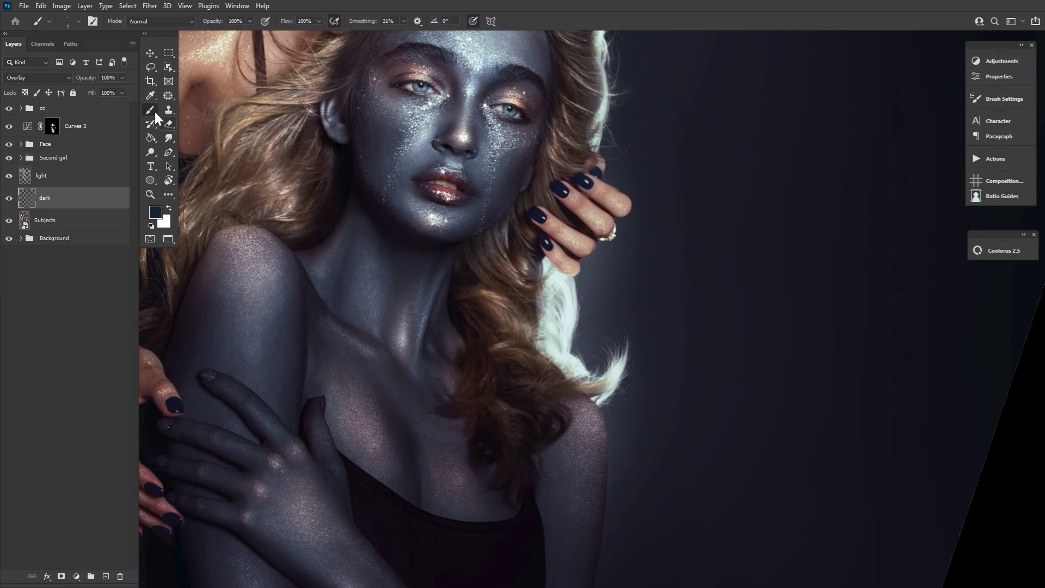
{"action": "left_click", "coordinate": [71, 17]}
{"action": "double_click", "coordinate": [77, 154]}
- Paint dark navy low-density glitter over the blonde woman's chest, near shoulder and arms on the dark layer
{"action": "mouse_move", "coordinate": [400, 381]}
{"action": "left_mouse_down"}
{"action": "mouse_move", "coordinate": [404, 427]}
{"action": "mouse_move", "coordinate": [390, 453]}
{"action": "left_mouse_up"}
{"action": "left_click_drag", "start_coordinate": [274, 271], "coordinate": [260, 295]}
{"action": "key", "text": "["}
{"action": "key", "text": "["}
{"action": "key", "text": "["}
{"action": "key", "text": "["}
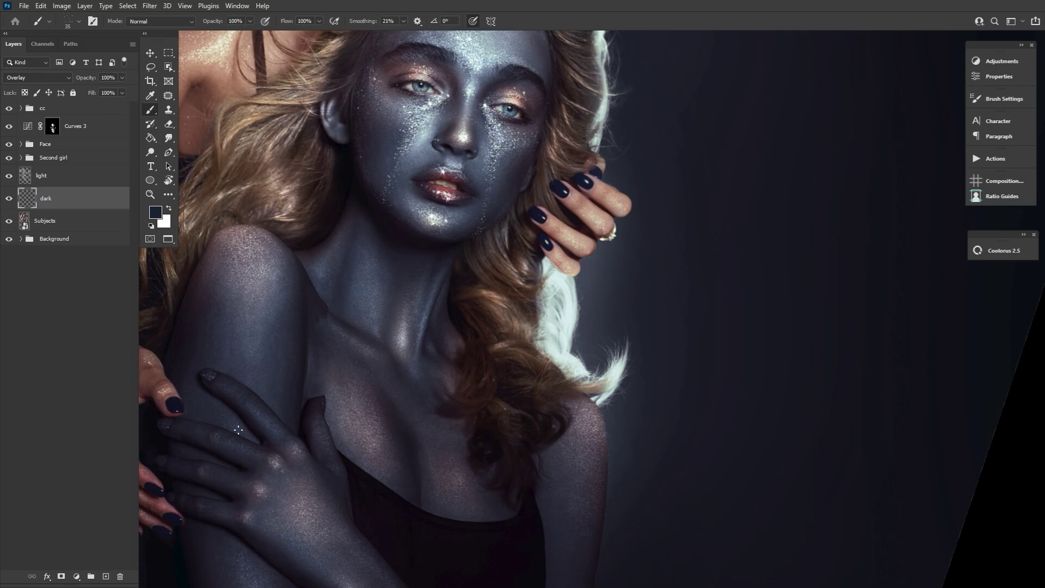
{"action": "left_click_drag", "start_coordinate": [406, 478], "coordinate": [495, 212]}
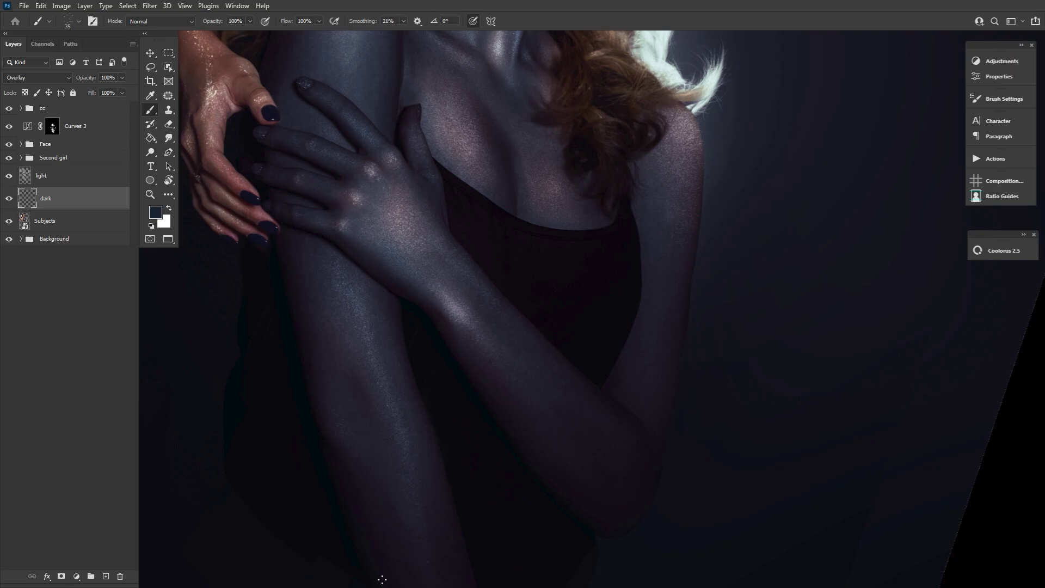
{"action": "scroll", "coordinate": [383, 433], "scroll_direction": "down", "scroll_amount": 5}
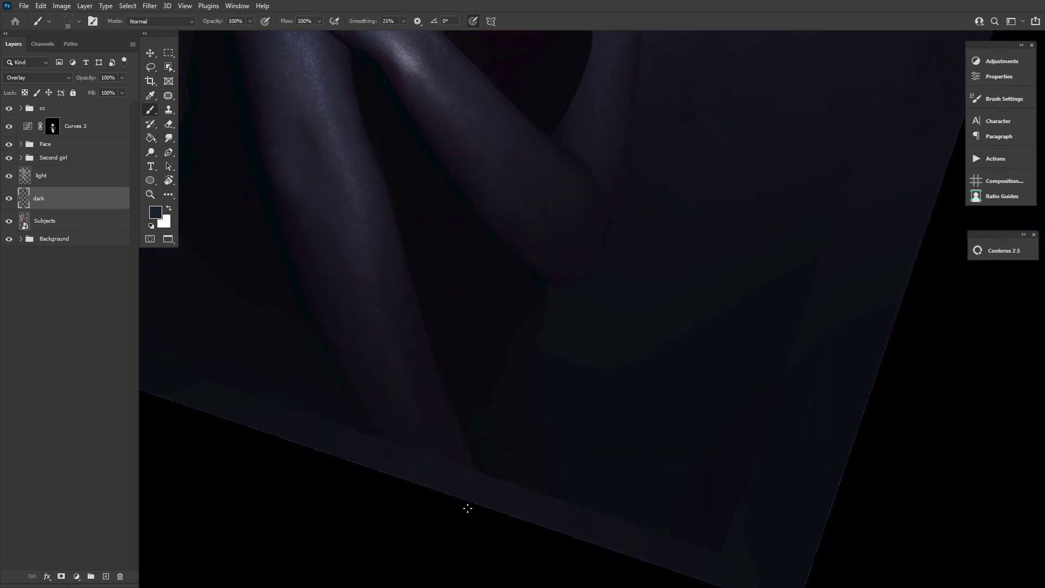
{"action": "scroll", "coordinate": [473, 479], "scroll_direction": "up", "scroll_amount": 6}
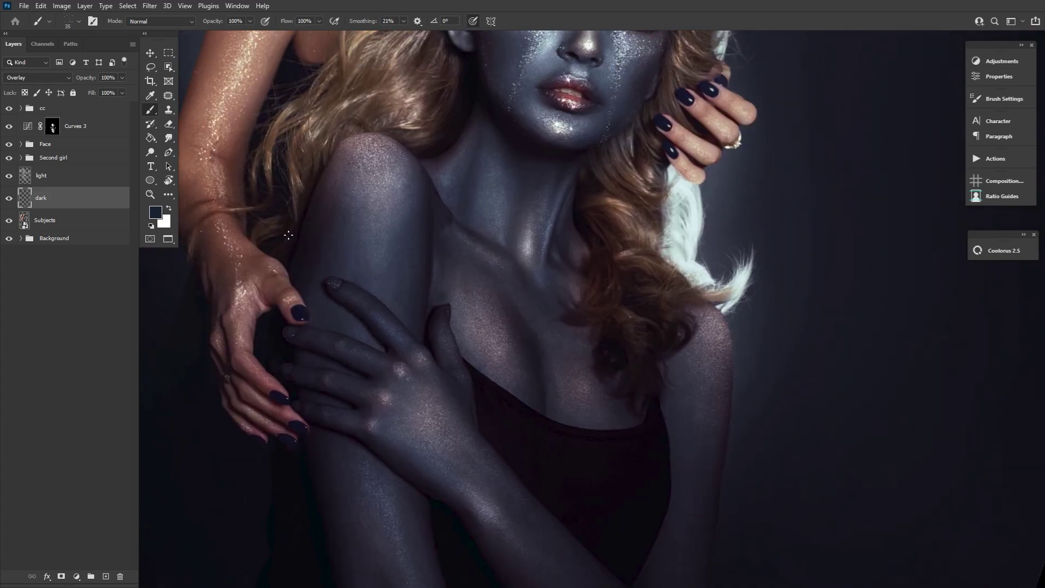
- Add white low-density glitter to the blonde woman's skin on the light layer with a 90 px brush
{"action": "left_click", "coordinate": [76, 175]}
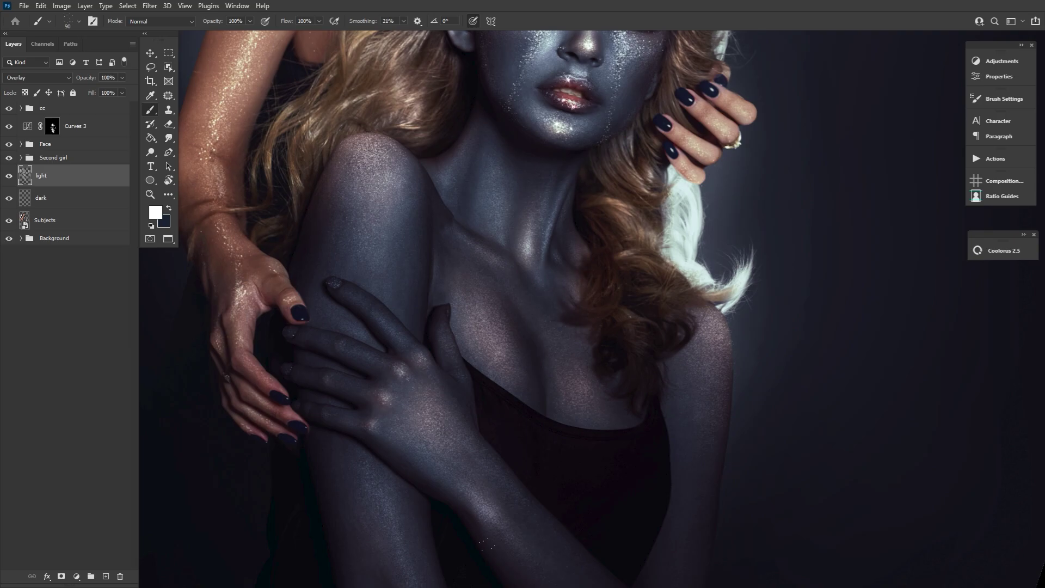
{"action": "scroll", "coordinate": [542, 543], "scroll_direction": "down", "scroll_amount": 5}
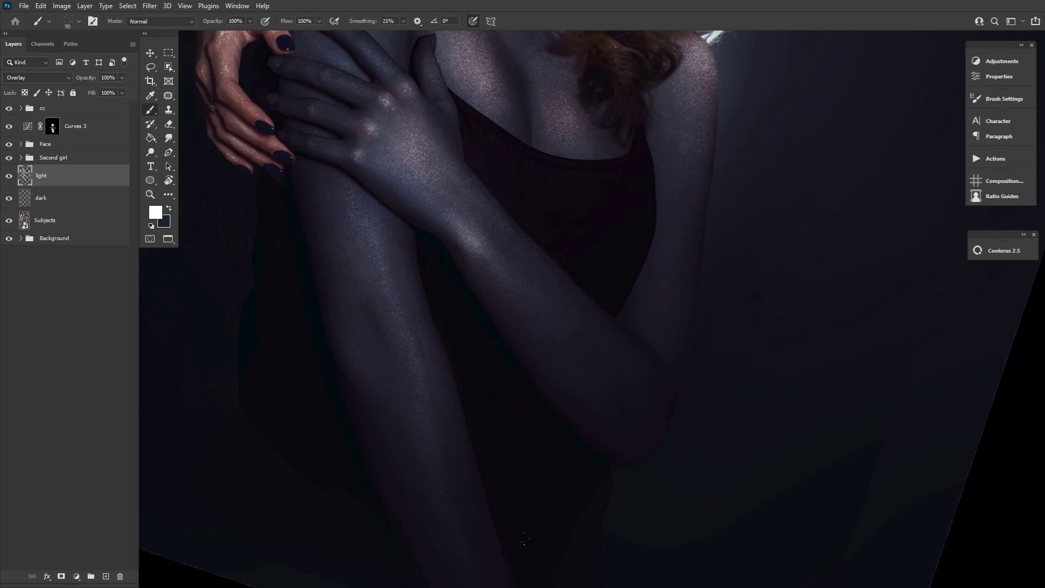
{"action": "scroll", "coordinate": [450, 217], "scroll_direction": "up", "scroll_amount": 4}
- Paint dark navy glitter over her hand, shoulders and chest on the dark layer with a brush of about 20 to 45 px
{"action": "left_click", "coordinate": [82, 198]}
{"action": "key", "text": "x"}
{"action": "key", "text": "bracketleft"}
{"action": "key", "text": "bracketleft"}
{"action": "key", "text": "bracketleft"}
{"action": "key", "text": "bracketleft"}
{"action": "key", "text": "bracketleft"}
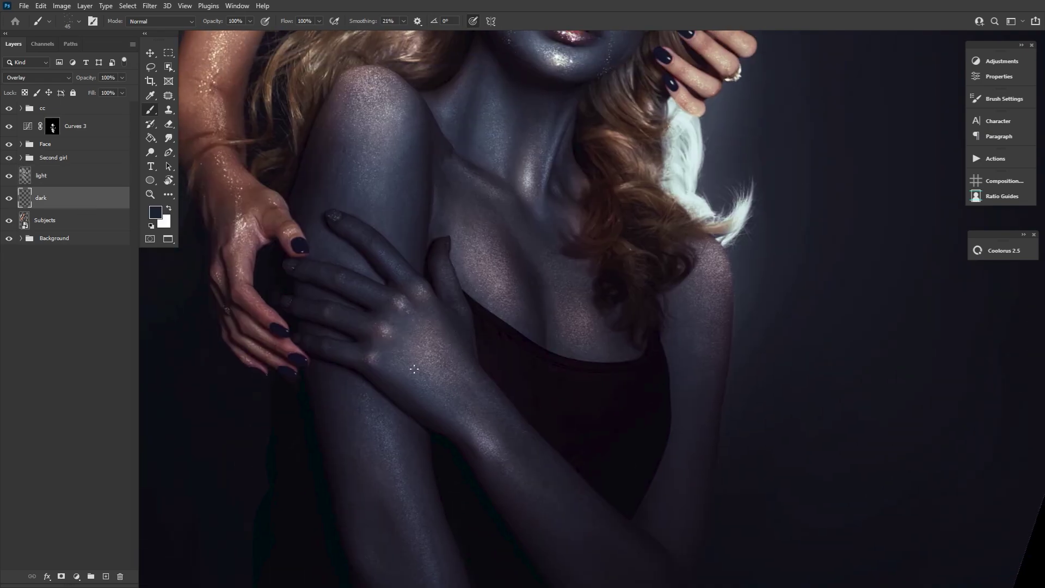
{"action": "key", "text": "bracketright"}
{"action": "left_click_drag", "start_coordinate": [633, 265], "coordinate": [513, 325]}
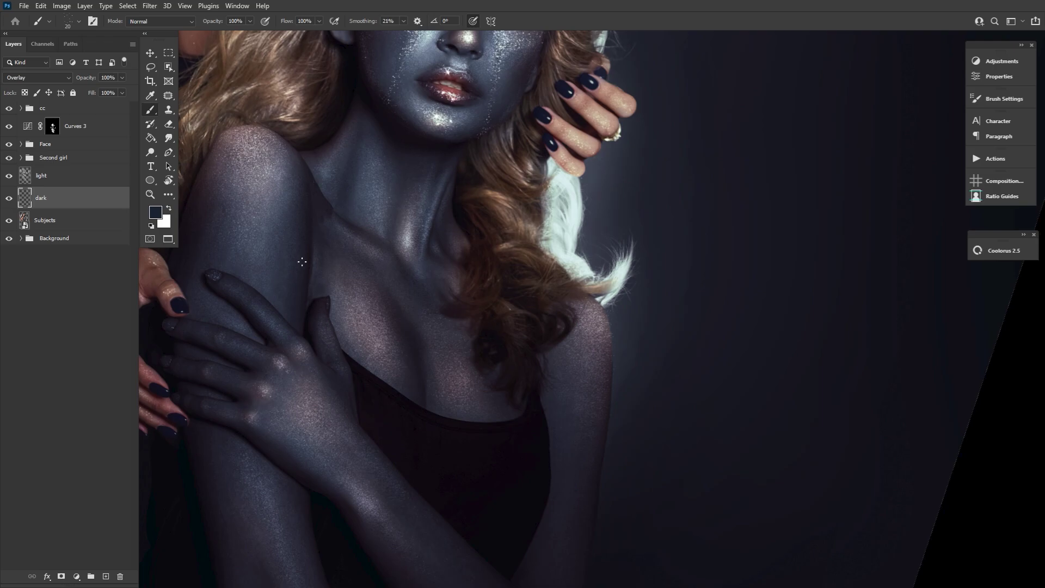
{"action": "left_click_drag", "start_coordinate": [408, 515], "coordinate": [310, 337]}
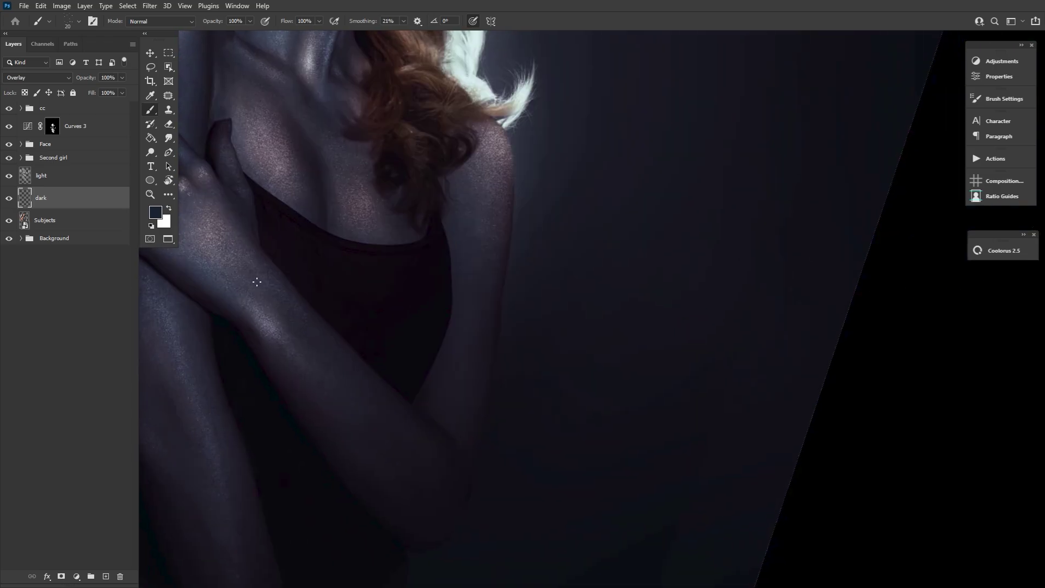
{"action": "left_click_drag", "start_coordinate": [511, 232], "coordinate": [512, 384]}
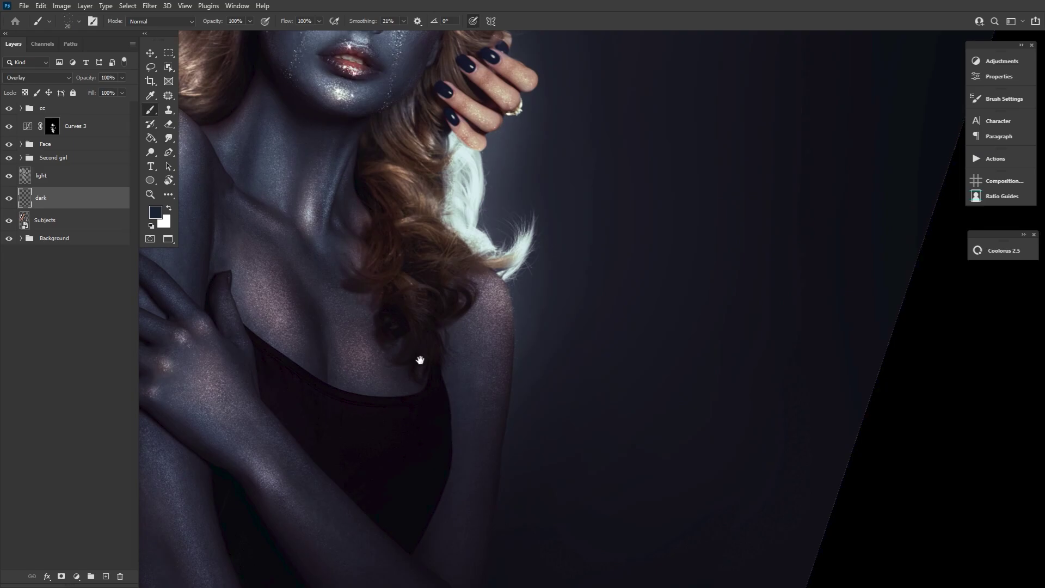
{"action": "left_click_drag", "start_coordinate": [336, 384], "coordinate": [481, 492]}
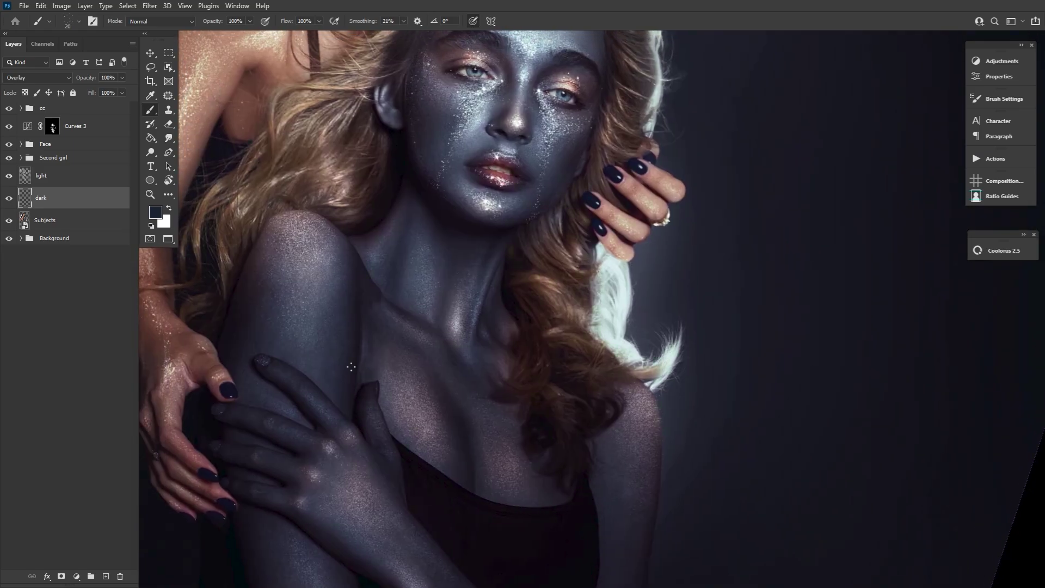
- Build up glitter down the near arm below her hand, alternating the dark and light layers at about 40 to 50 px
{"action": "scroll", "coordinate": [351, 367], "scroll_direction": "left", "scroll_amount": 3}
{"action": "scroll", "coordinate": [378, 206], "scroll_direction": "down", "scroll_amount": 2}
{"action": "scroll", "coordinate": [384, 185], "scroll_direction": "down", "scroll_amount": 5}
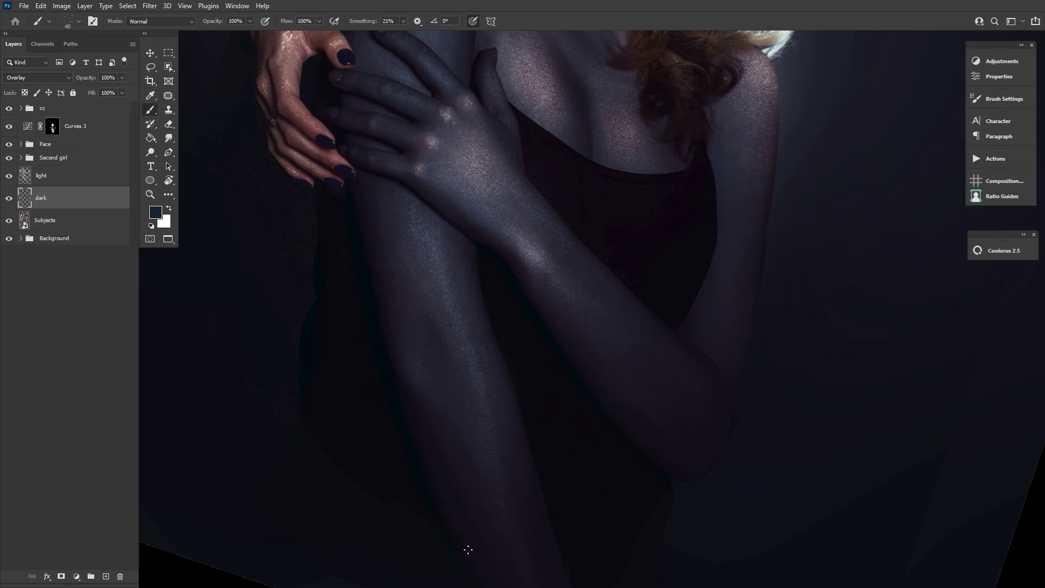
{"action": "key", "text": "bracketleft"}
{"action": "left_click", "coordinate": [97, 180]}
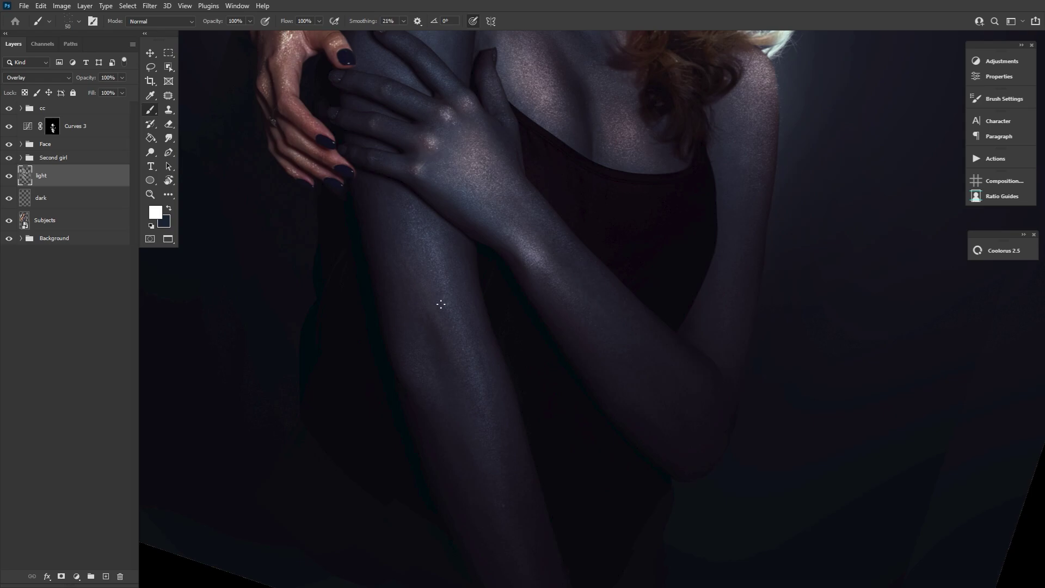
{"action": "left_click", "coordinate": [81, 198]}
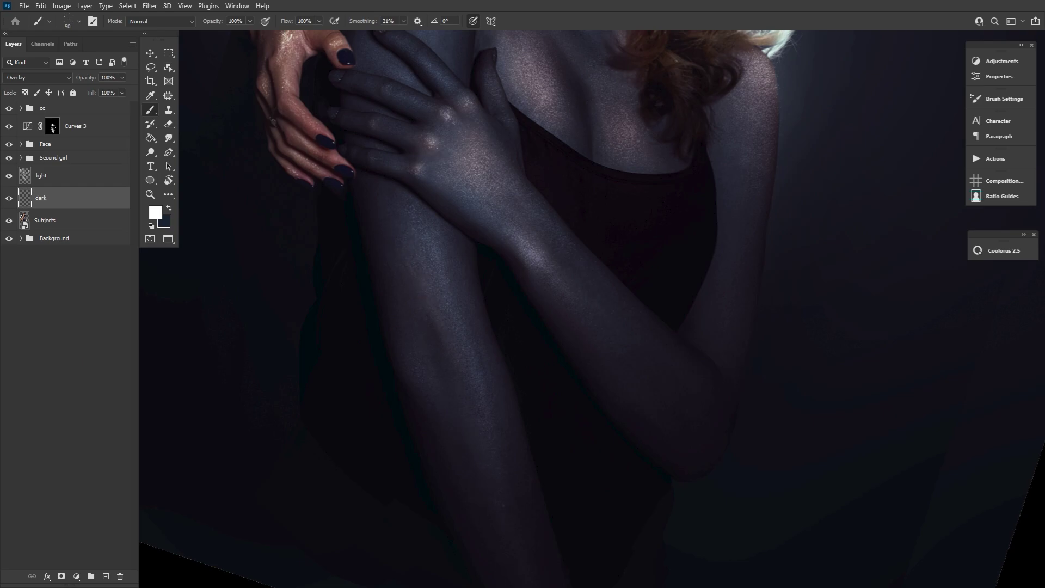
{"action": "double_click", "coordinate": [163, 181]}
- Create a new layer above the light layer, name it "small" and keep its blend mode at Normal
{"action": "key", "text": "z"}
{"action": "left_click_drag", "start_coordinate": [398, 274], "coordinate": [322, 292]}
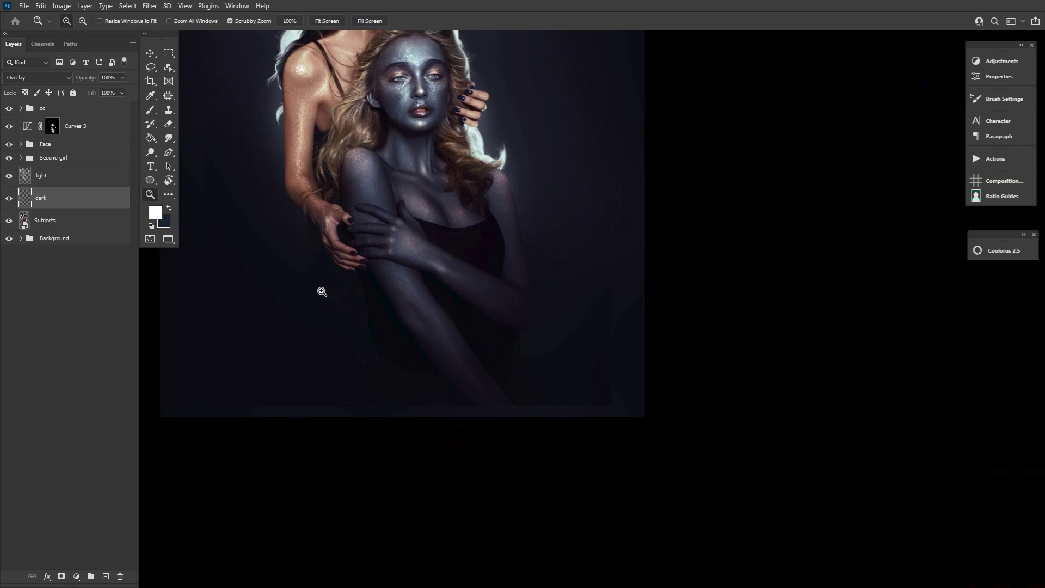
{"action": "left_click_drag", "start_coordinate": [279, 157], "coordinate": [323, 230]}
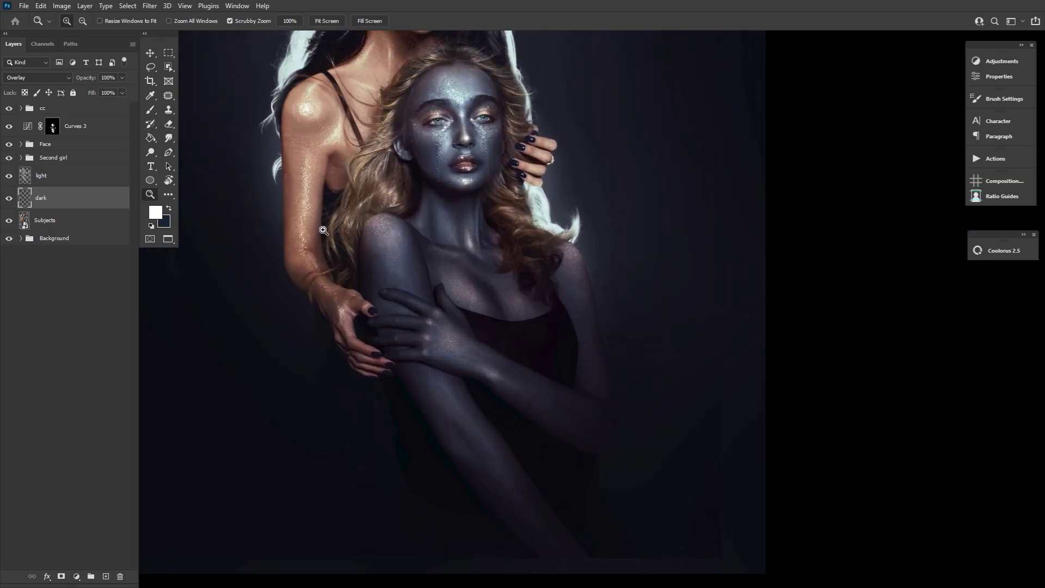
{"action": "scroll", "coordinate": [426, 486], "scroll_direction": "up", "scroll_amount": 1}
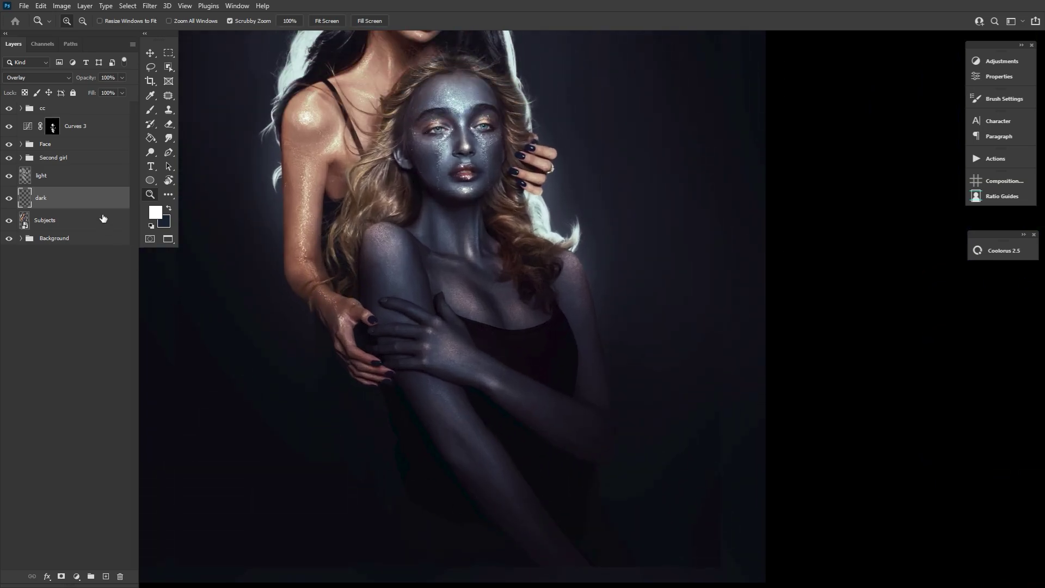
{"action": "left_click", "coordinate": [87, 175]}
{"action": "left_click", "coordinate": [106, 576]}
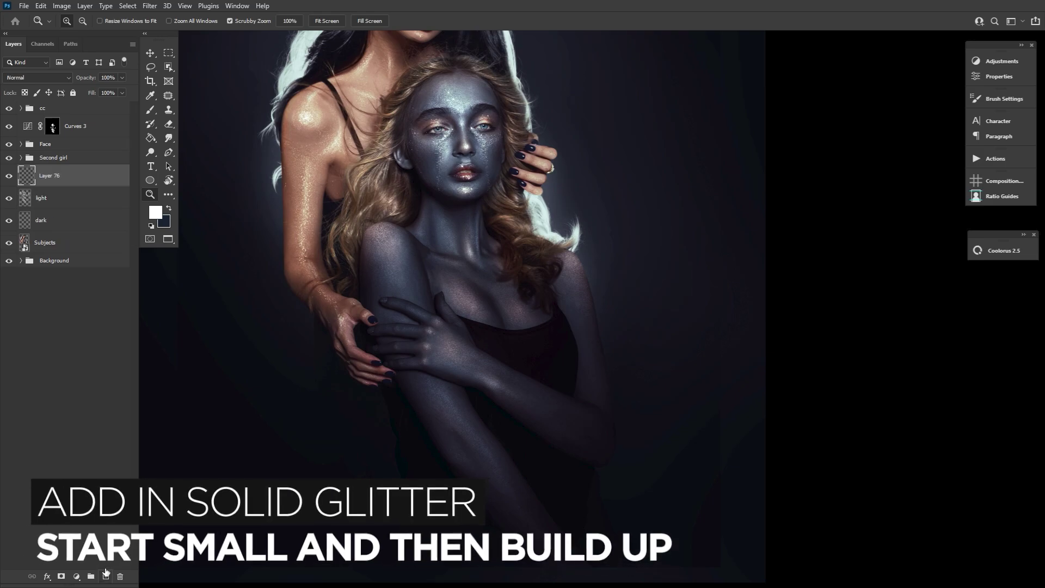
{"action": "double_click", "coordinate": [54, 175]}
{"action": "type", "text": "small"}
{"action": "key", "text": "Return"}
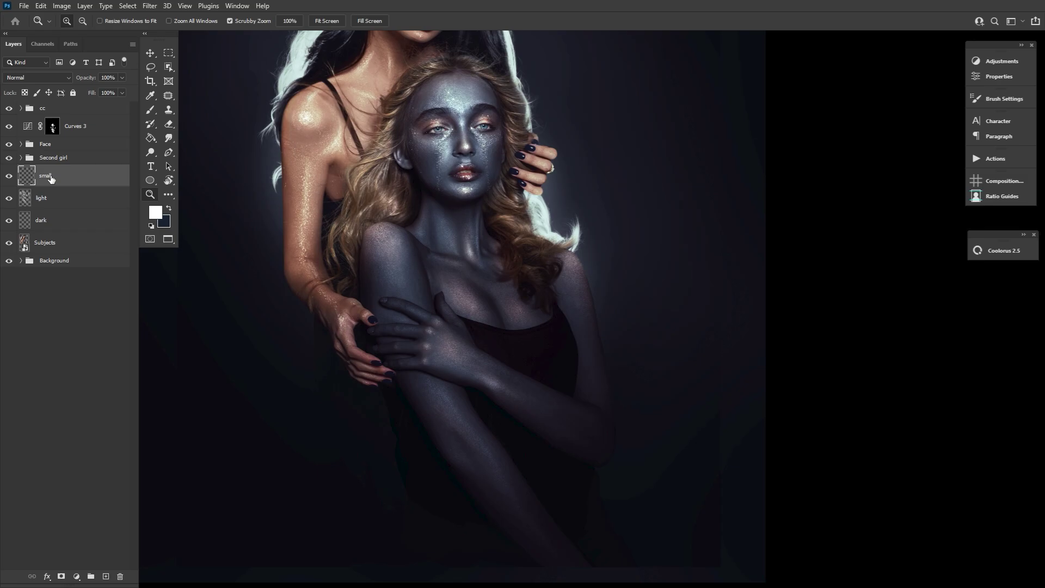
{"action": "left_click", "coordinate": [36, 80]}
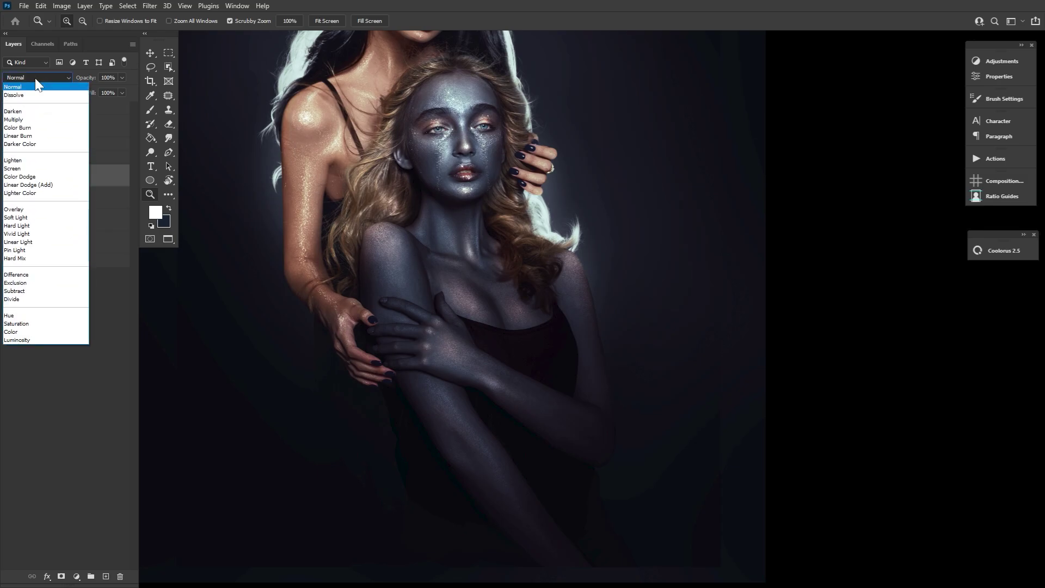
{"action": "left_click", "coordinate": [36, 79]}
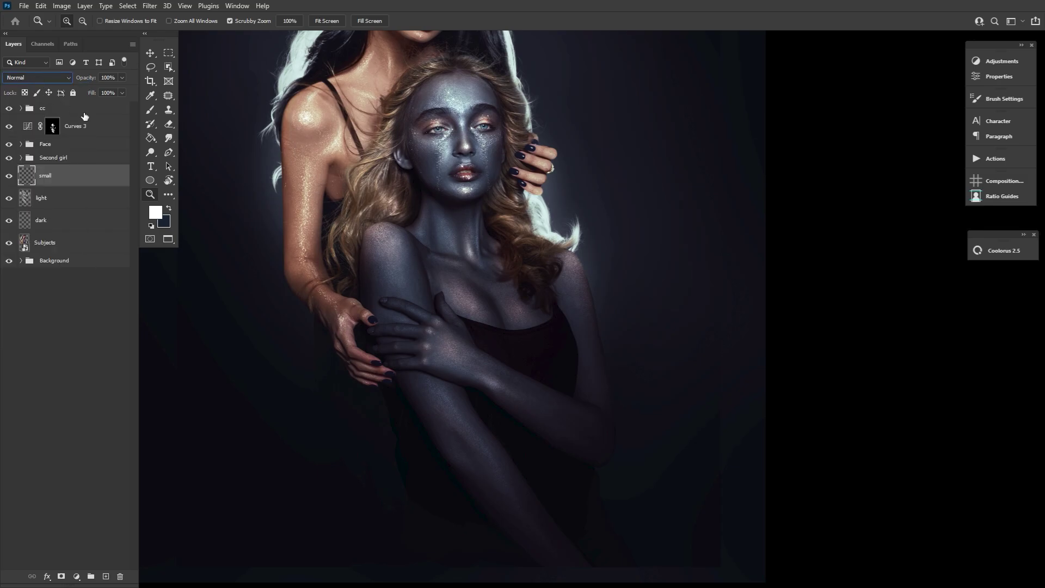
- Paint solid white glitter over the near shoulder, upper arm and chest with the Glitter Low Density brush at about 70 px
{"action": "left_click", "coordinate": [151, 110]}
{"action": "left_click", "coordinate": [69, 22]}
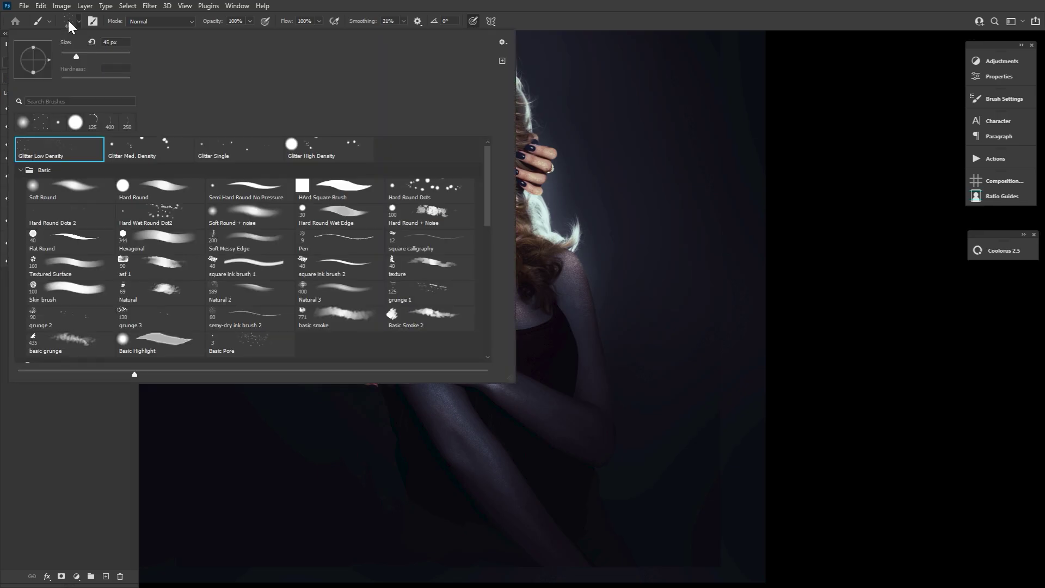
{"action": "double_click", "coordinate": [71, 153]}
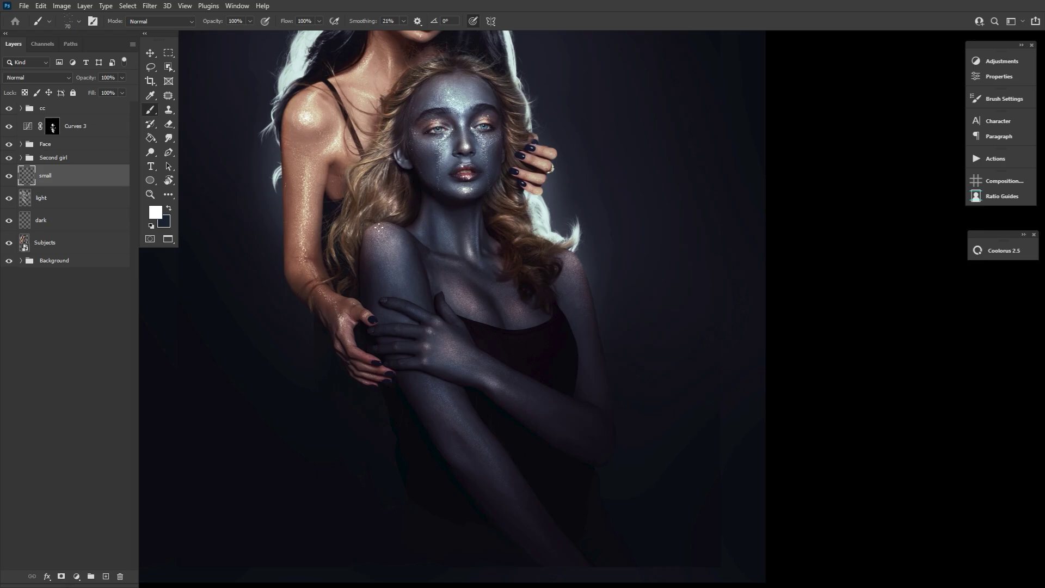
{"action": "left_click_drag", "start_coordinate": [379, 227], "coordinate": [385, 284]}
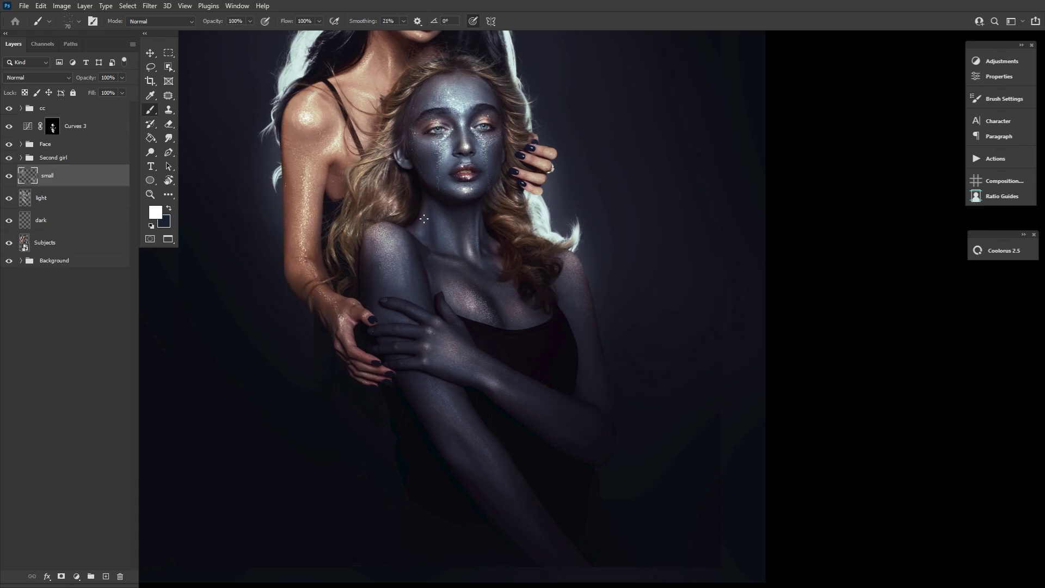
{"action": "mouse_move", "coordinate": [522, 312]}
{"action": "left_mouse_down"}
{"action": "mouse_move", "coordinate": [518, 319]}
{"action": "mouse_move", "coordinate": [509, 292]}
{"action": "left_mouse_up"}
{"action": "left_click_drag", "start_coordinate": [410, 261], "coordinate": [413, 269]}
{"action": "mouse_move", "coordinate": [404, 310]}
{"action": "left_mouse_down"}
{"action": "mouse_move", "coordinate": [396, 354]}
{"action": "mouse_move", "coordinate": [409, 322]}
{"action": "mouse_move", "coordinate": [375, 288]}
{"action": "left_mouse_up"}
- Paint solid white low-density glitter down the near arm below her resting hand with a 60 px brush
{"action": "key", "text": "]"}
{"action": "left_click_drag", "start_coordinate": [466, 413], "coordinate": [504, 478]}
{"action": "left_click_drag", "start_coordinate": [497, 430], "coordinate": [383, 308]}
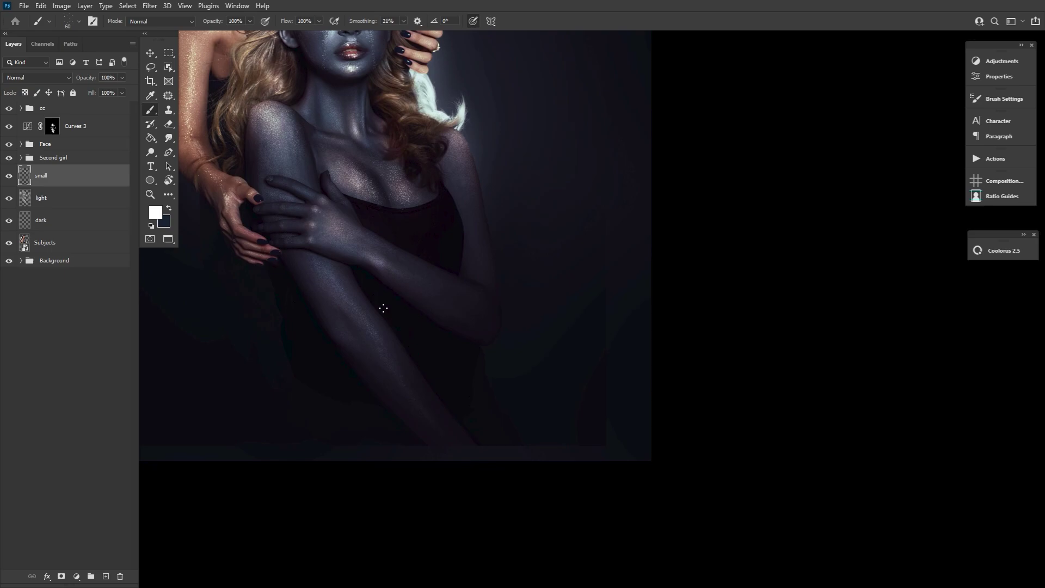
- Paint more low-density white glitter over the far elbow, resting hand and lower near arm, enlarging the brush to about 125 px
{"action": "key", "text": "bracketright"}
{"action": "key", "text": "bracketright"}
{"action": "key", "text": "bracketright"}
{"action": "left_click_drag", "start_coordinate": [491, 324], "coordinate": [487, 320]}
{"action": "mouse_move", "coordinate": [354, 235]}
{"action": "left_mouse_down"}
{"action": "mouse_move", "coordinate": [341, 230]}
{"action": "mouse_move", "coordinate": [340, 246]}
{"action": "left_mouse_up"}
{"action": "left_click_drag", "start_coordinate": [467, 425], "coordinate": [369, 430]}
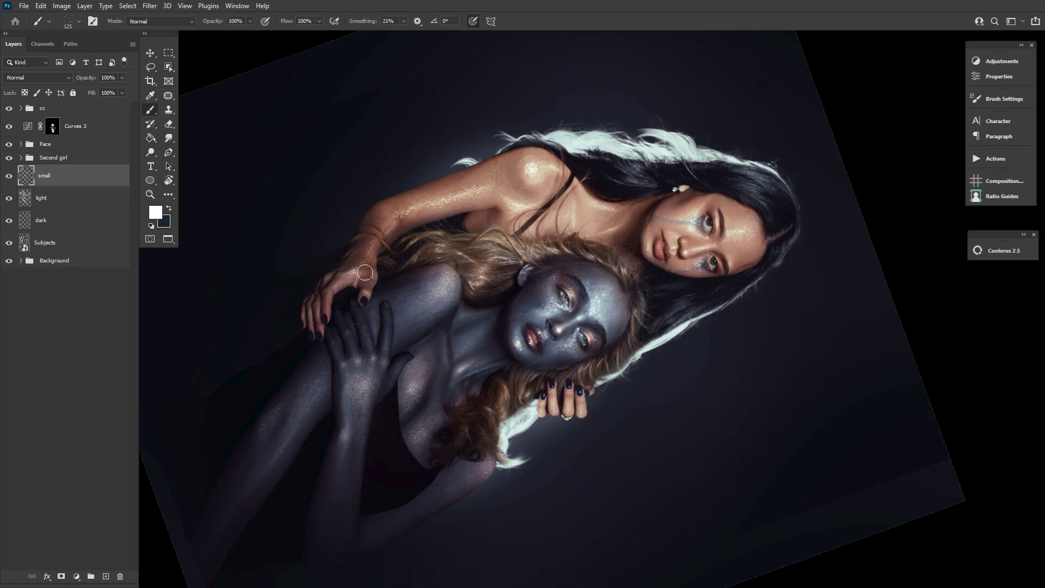
- Try the Glitter High Density brush at a reduced size on the small layer
{"action": "key", "text": "bracketright"}
{"action": "left_click", "coordinate": [79, 23]}
{"action": "left_click", "coordinate": [59, 123]}
{"action": "left_click", "coordinate": [630, 478]}
{"action": "key", "text": "bracketleft"}
{"action": "key", "text": "bracketleft"}
{"action": "key", "text": "bracketleft"}
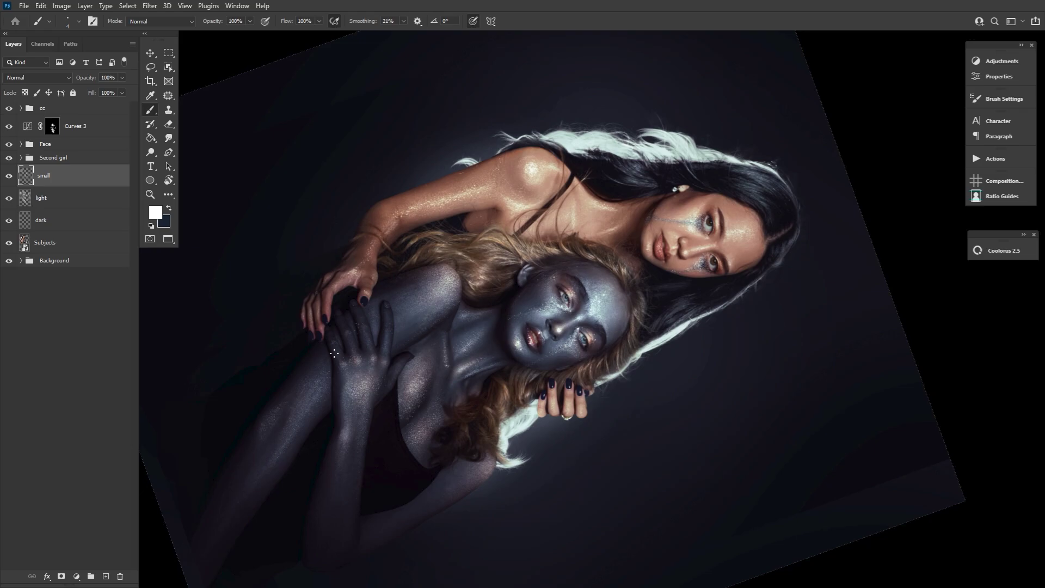
{"action": "left_click", "coordinate": [79, 22]}
{"action": "double_click", "coordinate": [261, 148]}
{"action": "key", "text": "bracketleft"}
{"action": "key", "text": "bracketleft"}
- Paint white glitter over the chest, resting hand and far shoulder with the Glitter Low Density brush at about 70 px
{"action": "left_click", "coordinate": [79, 21]}
{"action": "left_click", "coordinate": [61, 149]}
{"action": "left_click", "coordinate": [471, 530]}
{"action": "key", "text": "bracketright"}
{"action": "key", "text": "bracketright"}
{"action": "key", "text": "bracketright"}
{"action": "key", "text": "bracketright"}
{"action": "key", "text": "bracketright"}
{"action": "key", "text": "bracketright"}
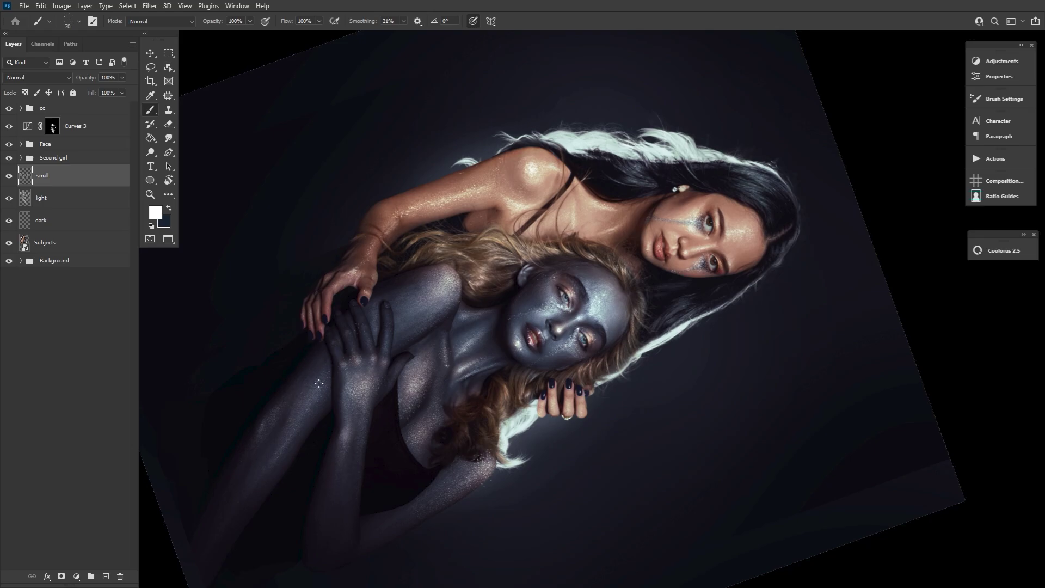
- Extend the low-density glitter over the near shoulder and down both arms, varying the brush size from about 125 px downwards
{"action": "key", "text": "bracketright"}
{"action": "key", "text": "bracketright"}
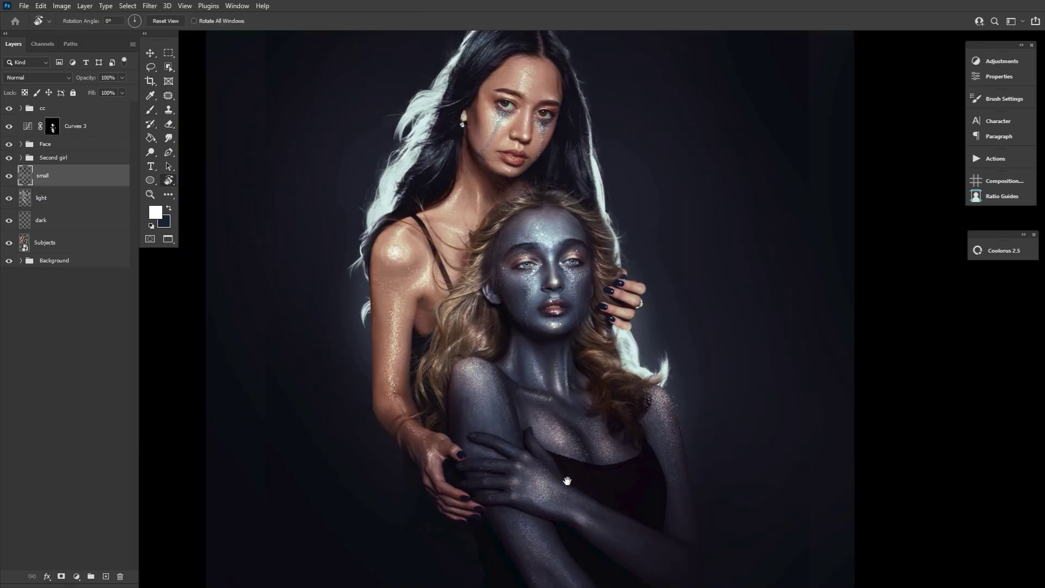
{"action": "scroll", "coordinate": [348, 288], "scroll_direction": "up", "scroll_amount": 2}
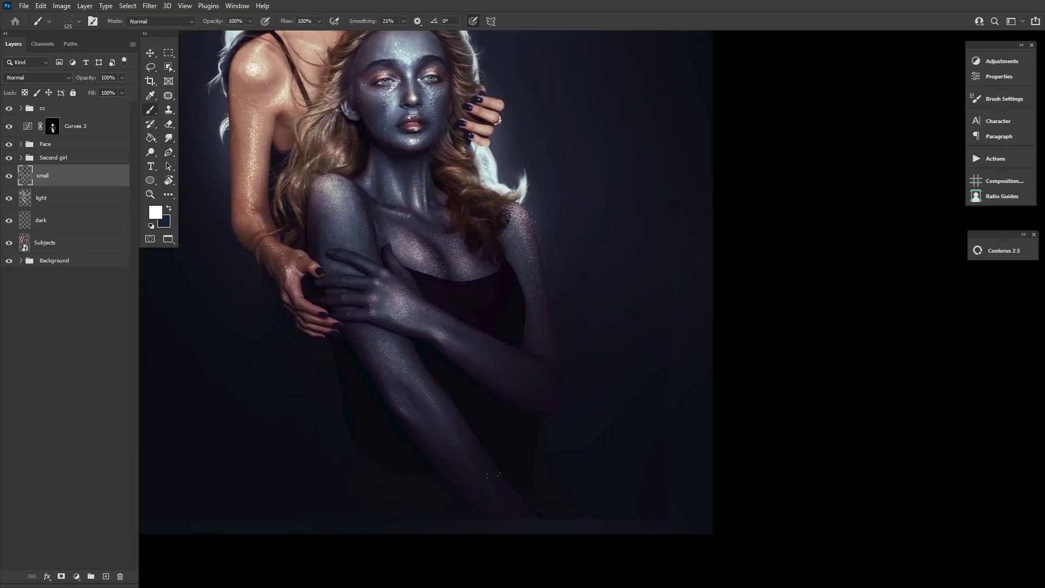
{"action": "key", "text": "bracketleft"}
{"action": "key", "text": "bracketleft"}
{"action": "key", "text": "bracketleft"}
{"action": "key", "text": "bracketleft"}
{"action": "key", "text": "bracketleft"}
{"action": "scroll", "coordinate": [359, 267], "scroll_direction": "up", "scroll_amount": 2}
- Create a new layer above the small layer and name it "med"
{"action": "left_click", "coordinate": [106, 575]}
{"action": "double_click", "coordinate": [47, 175]}
{"action": "type", "text": "med"}
{"action": "key", "text": "Return"}
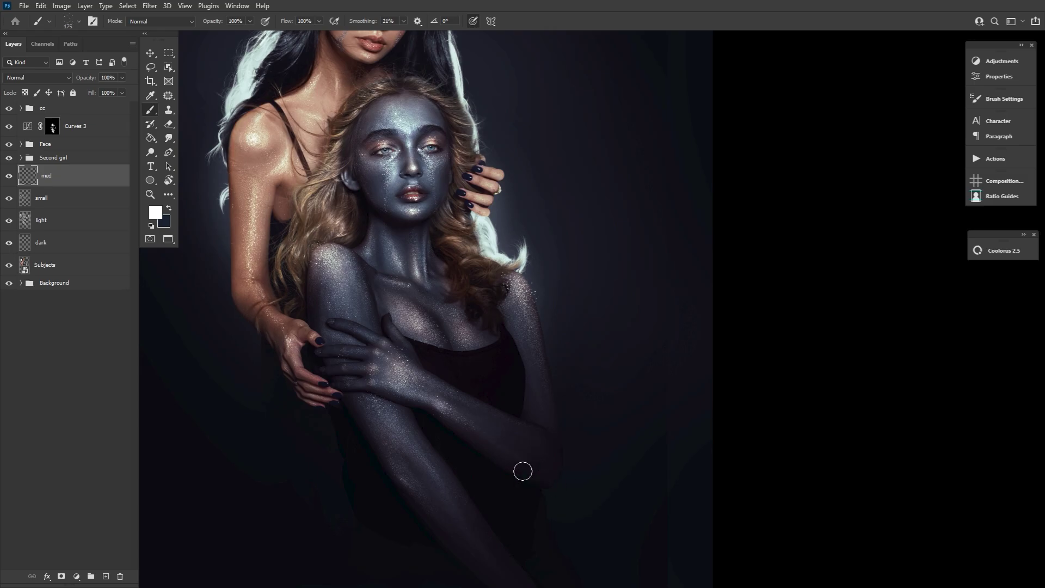
- Dab medium-sized white grits onto the near shoulder on the med layer with the Glitter Med. Density brush at a small size
{"action": "left_click", "coordinate": [563, 443]}
{"action": "left_click", "coordinate": [67, 22]}
{"action": "left_click", "coordinate": [861, 315]}
{"action": "key", "text": "bracketleft"}
{"action": "key", "text": "bracketleft"}
{"action": "key", "text": "bracketleft"}
{"action": "key", "text": "bracketleft"}
{"action": "key", "text": "bracketleft"}
{"action": "key", "text": "bracketleft"}
{"action": "left_click", "coordinate": [337, 250]}
{"action": "left_click", "coordinate": [340, 250]}
{"action": "left_click", "coordinate": [340, 278]}
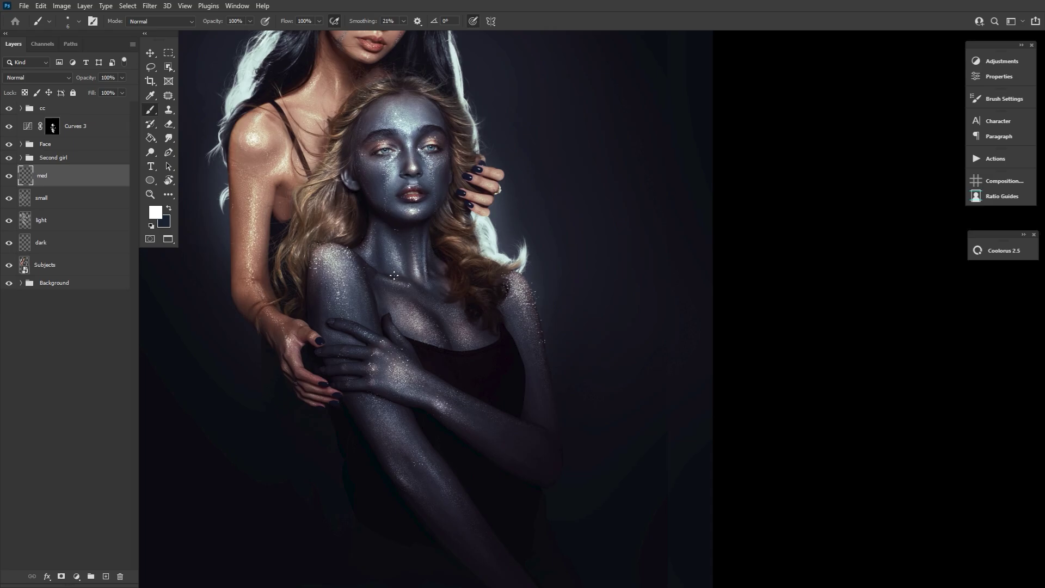
- Add Glitter Med. Density grits across the collarbone and chest with the brush at about 9 px
{"action": "left_click", "coordinate": [407, 286]}
{"action": "left_click", "coordinate": [400, 289]}
{"action": "left_click", "coordinate": [420, 327]}
{"action": "right_click", "coordinate": [511, 441]}
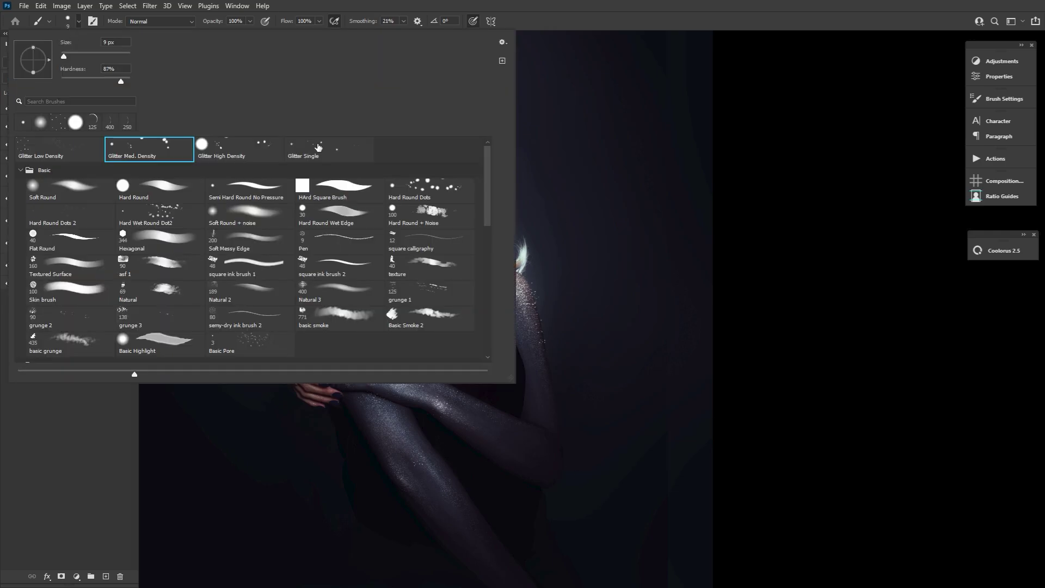
{"action": "key", "text": "Escape"}
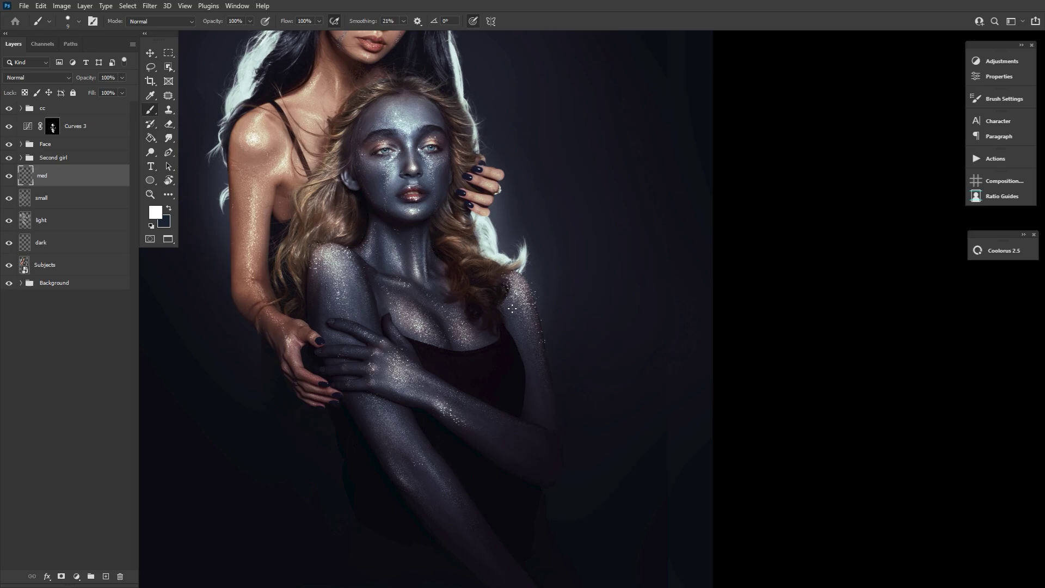
- Fill in finer white glitter on the chest using the light and small layers with a brush of about 90 px
{"action": "key", "text": "bracketright"}
{"action": "key", "text": "bracketright"}
{"action": "key", "text": "bracketright"}
{"action": "key", "text": "bracketright"}
{"action": "key", "text": "bracketright"}
{"action": "key", "text": "bracketright"}
{"action": "key", "text": "bracketright"}
{"action": "key", "text": "alt+bracketleft"}
{"action": "key", "text": "alt+bracketleft"}
{"action": "key", "text": "bracketleft"}
{"action": "key", "text": "bracketleft"}
{"action": "key", "text": "bracketleft"}
{"action": "key", "text": "bracketleft"}
{"action": "key", "text": "bracketleft"}
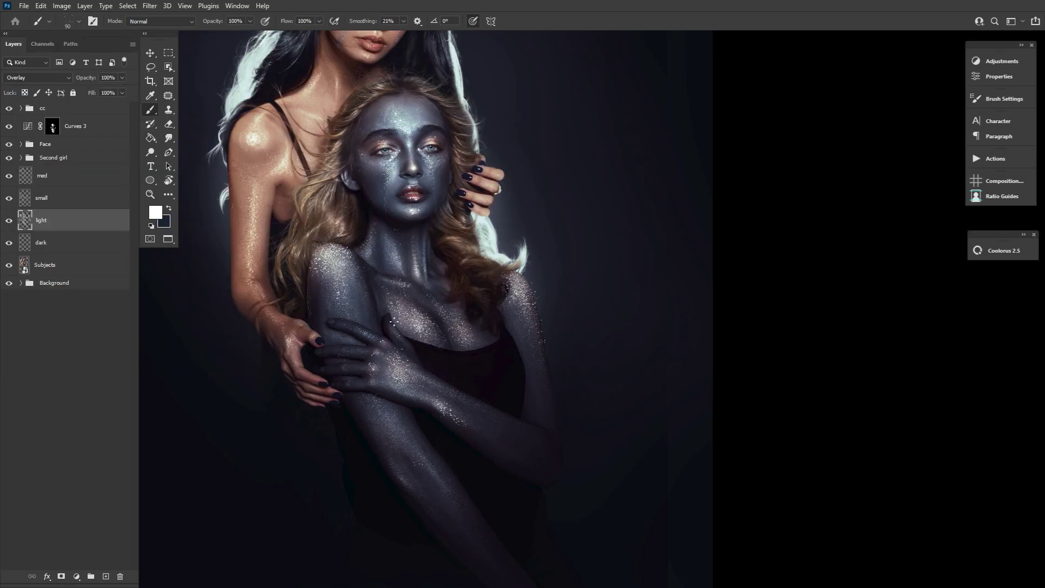
{"action": "key", "text": "alt+bracketright"}
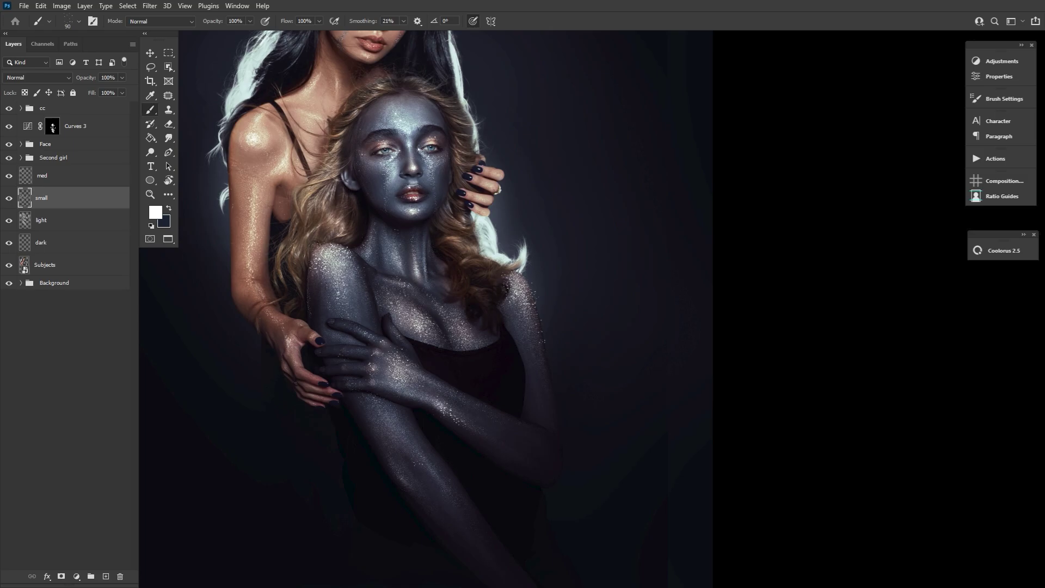
- Create a new layer above the med layer and name it "large"
{"action": "left_click", "coordinate": [102, 183]}
{"action": "key", "text": "ctrl+alt+shift+n"}
{"action": "double_click", "coordinate": [48, 177]}
{"action": "type", "text": "large"}
{"action": "key", "text": "Return"}
- Scatter larger white grits over the resting hand and arms on the large layer with a round-tipped glitter brush at about 15 px
{"action": "key", "text": "bracketright"}
{"action": "key", "text": "bracketright"}
{"action": "key", "text": "bracketright"}
{"action": "key", "text": "bracketright"}
{"action": "key", "text": "bracketright"}
{"action": "key", "text": "bracketright"}
{"action": "key", "text": "bracketright"}
{"action": "key", "text": "bracketright"}
{"action": "key", "text": "bracketright"}
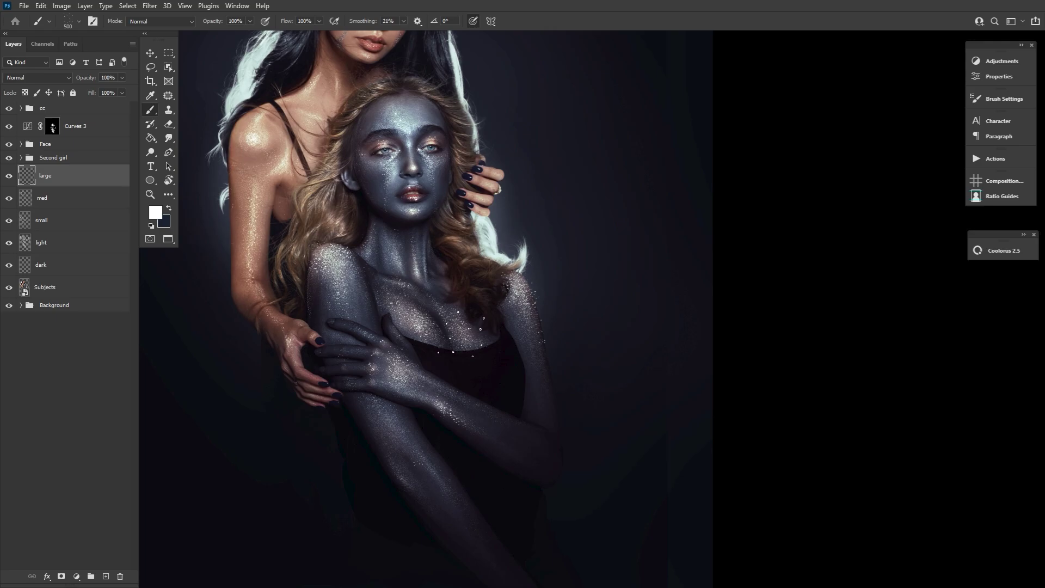
{"action": "left_click", "coordinate": [66, 20]}
{"action": "key", "text": "bracketleft"}
{"action": "key", "text": "bracketleft"}
{"action": "key", "text": "bracketleft"}
{"action": "key", "text": "bracketleft"}
{"action": "key", "text": "bracketleft"}
{"action": "key", "text": "bracketleft"}
{"action": "key", "text": "bracketleft"}
{"action": "key", "text": "bracketleft"}
{"action": "key", "text": "bracketleft"}
{"action": "key", "text": "bracketleft"}
{"action": "key", "text": "bracketleft"}
{"action": "left_click", "coordinate": [411, 445]}
{"action": "key", "text": "r"}
{"action": "mouse_move", "coordinate": [382, 371]}
{"action": "left_mouse_down"}
{"action": "mouse_move", "coordinate": [416, 197]}
{"action": "mouse_move", "coordinate": [359, 245]}
{"action": "left_mouse_up"}
{"action": "key", "text": "space"}
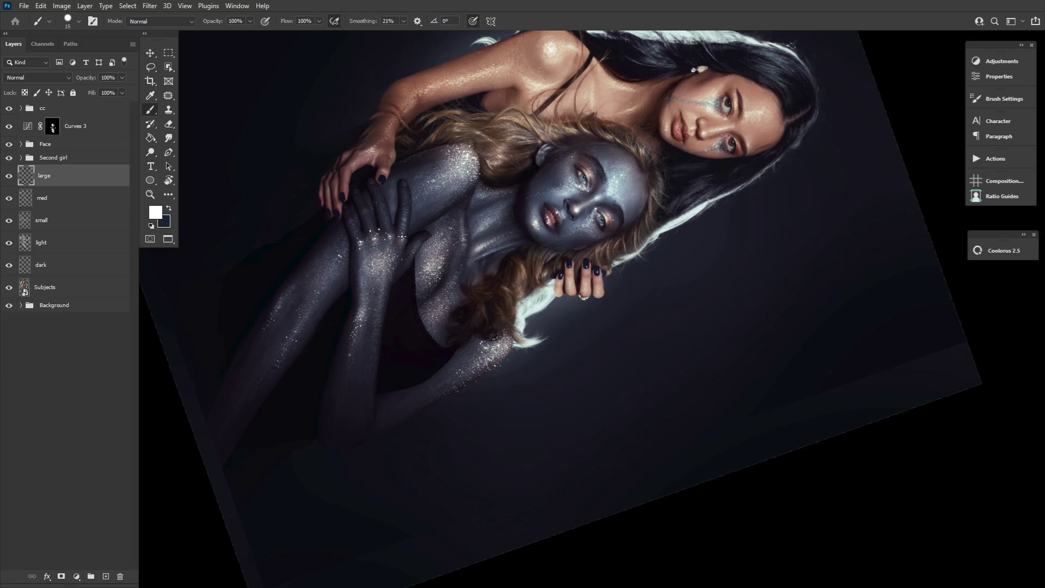
- Add more large grits along the resting forearm and chest, varying the brush size between dabs
{"action": "key", "text": "bracketleft"}
{"action": "key", "text": "bracketleft"}
{"action": "key", "text": "bracketleft"}
{"action": "key", "text": "bracketleft"}
{"action": "key", "text": "bracketleft"}
{"action": "key", "text": "bracketleft"}
{"action": "key", "text": "bracketleft"}
{"action": "key", "text": "bracketleft"}
{"action": "key", "text": "bracketleft"}
{"action": "key", "text": "bracketleft"}
{"action": "key", "text": "bracketleft"}
{"action": "key", "text": "bracketleft"}
{"action": "key", "text": "bracketright"}
{"action": "key", "text": "bracketright"}
{"action": "key", "text": "bracketright"}
{"action": "key", "text": "bracketright"}
{"action": "key", "text": "bracketright"}
{"action": "left_click", "coordinate": [441, 316]}
{"action": "key", "text": "bracketright"}
{"action": "key", "text": "bracketright"}
- Add fine glitter along the resting forearm on the small and light layers with the Glitter Low Density brush at about 30 px
{"action": "left_click", "coordinate": [60, 221]}
{"action": "left_click", "coordinate": [79, 21]}
{"action": "double_click", "coordinate": [57, 148]}
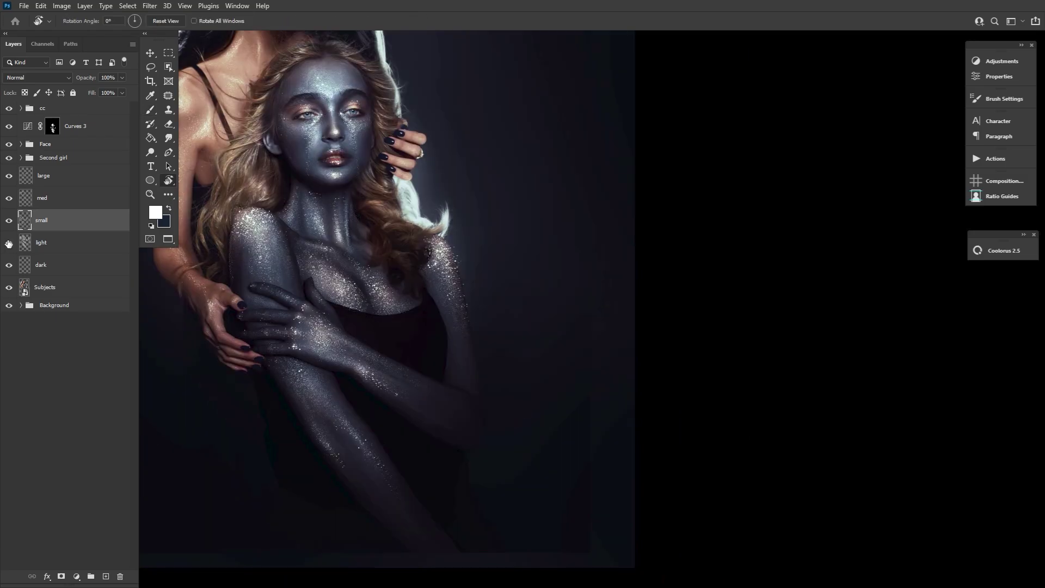
{"action": "left_click", "coordinate": [60, 242]}
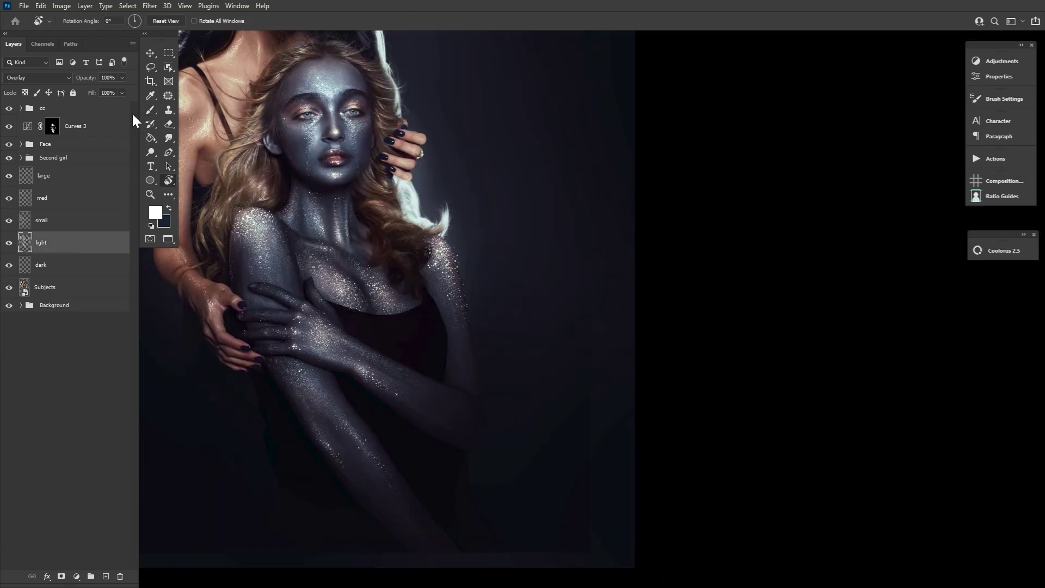
{"action": "key", "text": "b"}
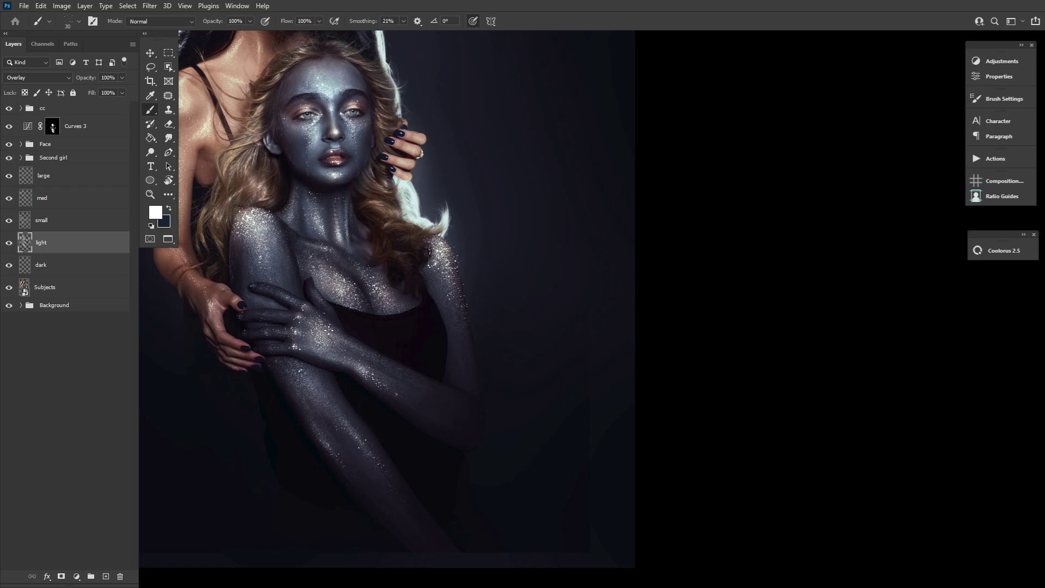
- Paint dark glitter over the near upper arm on the dark layer with the dark foreground colour at about 70 px
{"action": "left_click", "coordinate": [93, 272]}
{"action": "key", "text": "x"}
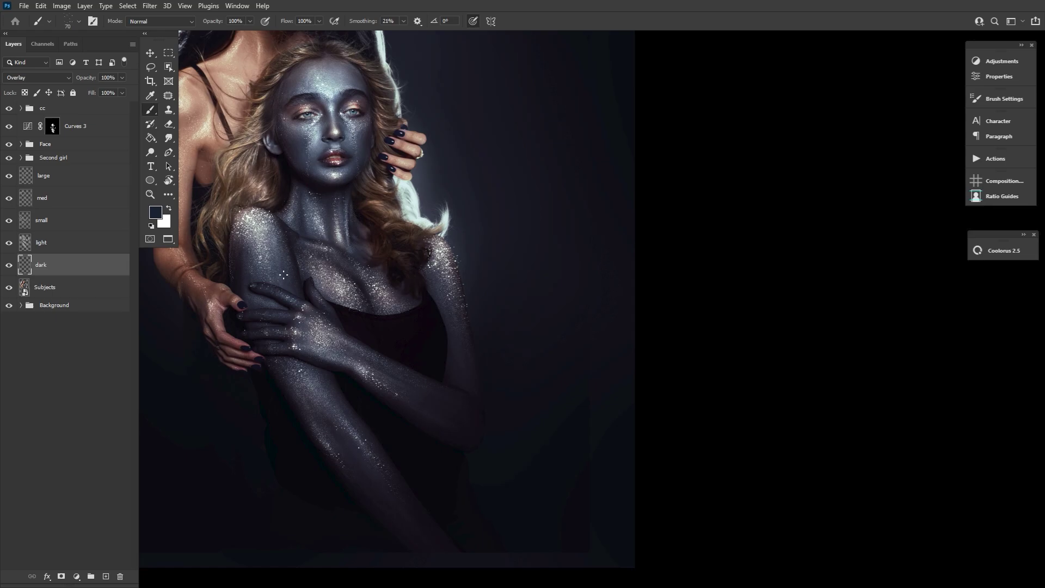
{"action": "scroll", "coordinate": [316, 438], "scroll_direction": "up", "scroll_amount": 1}
- Paint white glitter along the resting forearm, its elbow and the far upper arm on the med layer with another glitter preset
{"action": "left_click", "coordinate": [65, 177]}
{"action": "left_click", "coordinate": [65, 198]}
{"action": "key", "text": "x"}
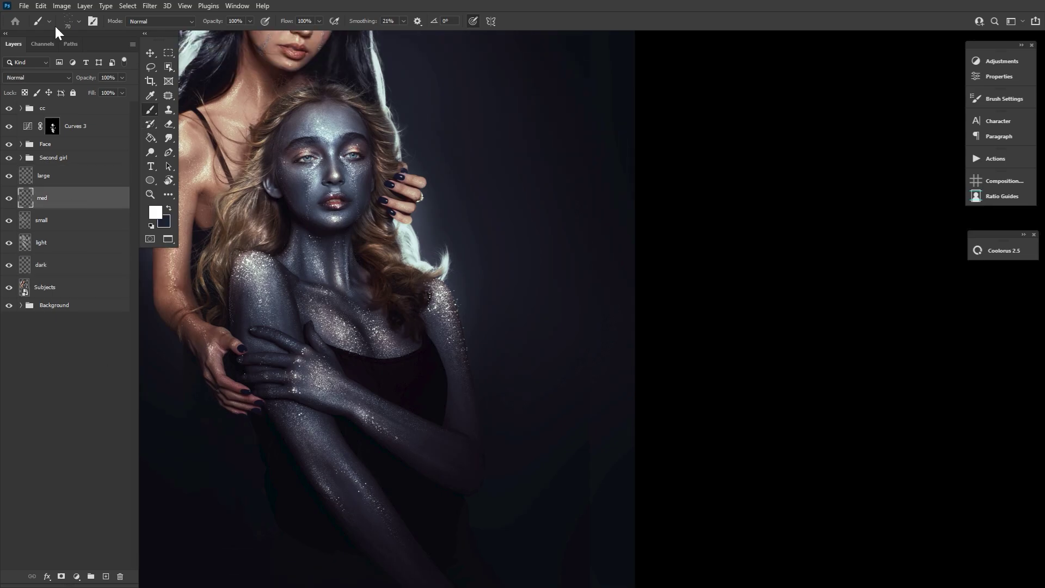
{"action": "left_click", "coordinate": [69, 22]}
{"action": "double_click", "coordinate": [60, 109]}
{"action": "key", "text": "bracketleft"}
{"action": "key", "text": "bracketleft"}
{"action": "key", "text": "bracketleft"}
{"action": "left_click_drag", "start_coordinate": [470, 434], "coordinate": [478, 445]}
{"action": "left_click_drag", "start_coordinate": [350, 382], "coordinate": [438, 427]}
{"action": "left_click_drag", "start_coordinate": [466, 351], "coordinate": [477, 418]}
- Extend the med-layer glitter down the near arm and around the far elbow with a brush of about 80 to 90 px
{"action": "key", "text": "r"}
{"action": "left_click_drag", "start_coordinate": [411, 446], "coordinate": [395, 272]}
{"action": "left_click_drag", "start_coordinate": [448, 356], "coordinate": [436, 499]}
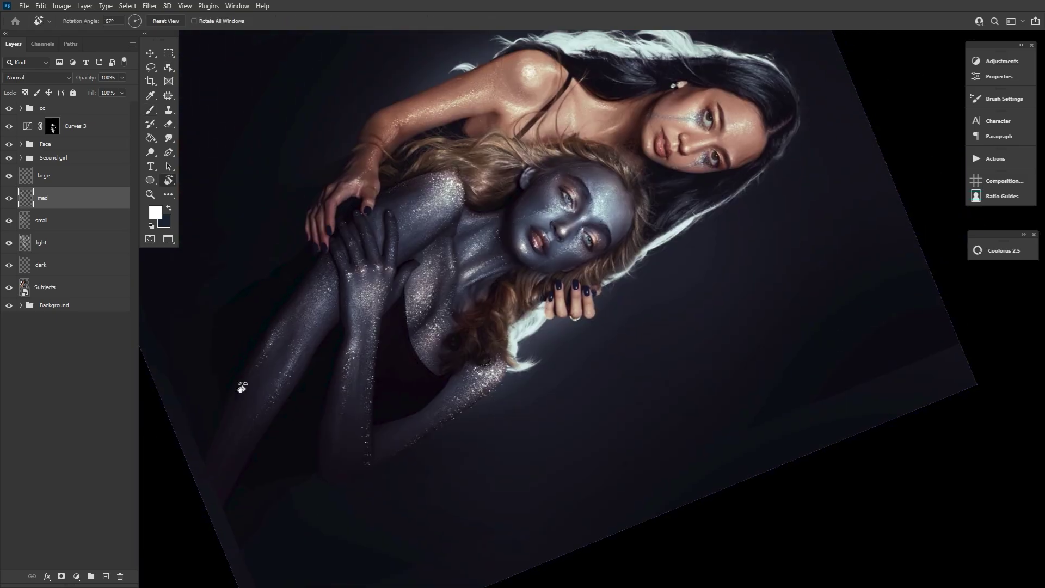
{"action": "key", "text": "b"}
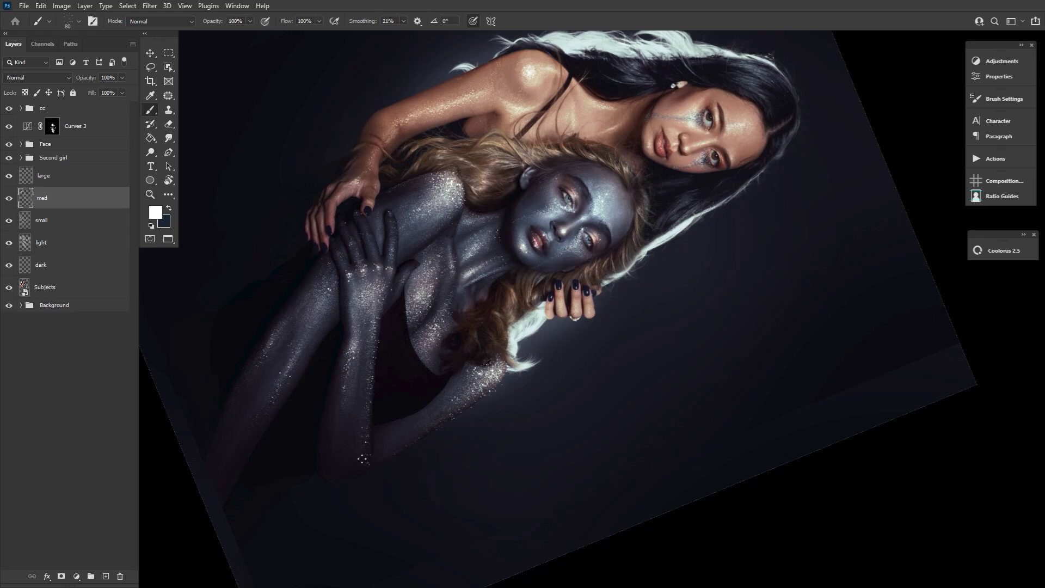
{"action": "key", "text": "bracketleft"}
{"action": "key", "text": "bracketleft"}
{"action": "key", "text": "r"}
{"action": "key", "text": "Escape"}
{"action": "key", "text": "b"}
{"action": "key", "text": "bracketright"}
{"action": "key", "text": "bracketright"}
{"action": "key", "text": "bracketright"}
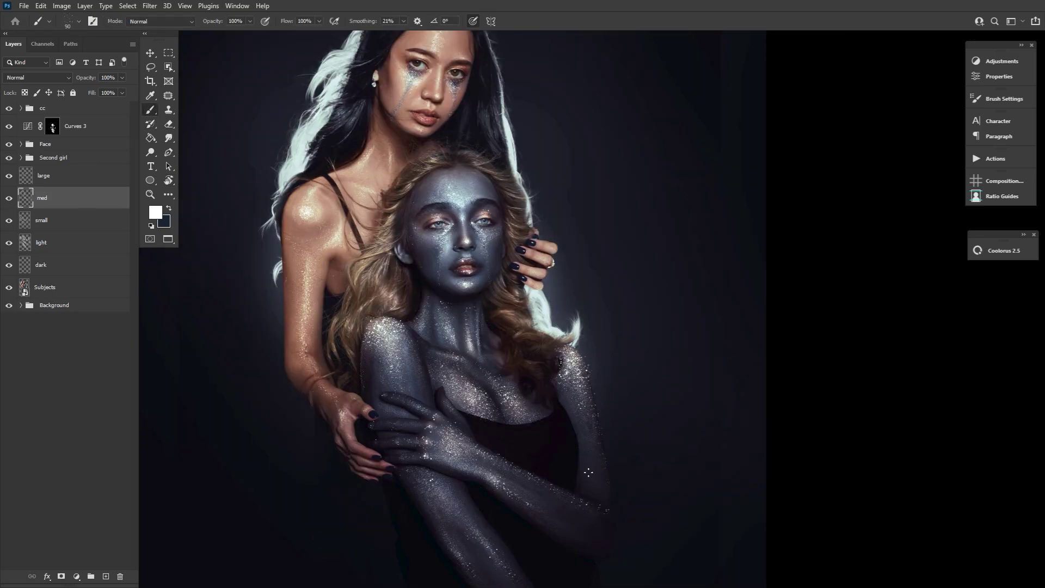
- Add scattered glitter on the large layer, trying the brush at 400 px and undoing the unwanted dab
{"action": "key", "text": "alt+bracketright"}
{"action": "key", "text": "bracketright"}
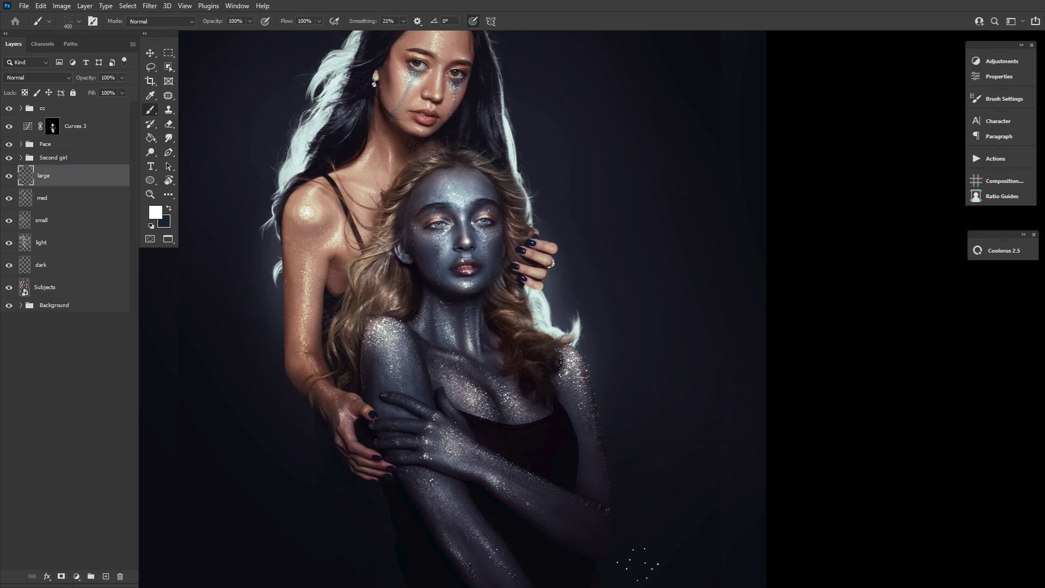
{"action": "key", "text": "ctrl+z"}
{"action": "key", "text": "bracketright"}
- Lower the light layer's opacity to 68% and add a new layer above the large layer
{"action": "left_click", "coordinate": [67, 245]}
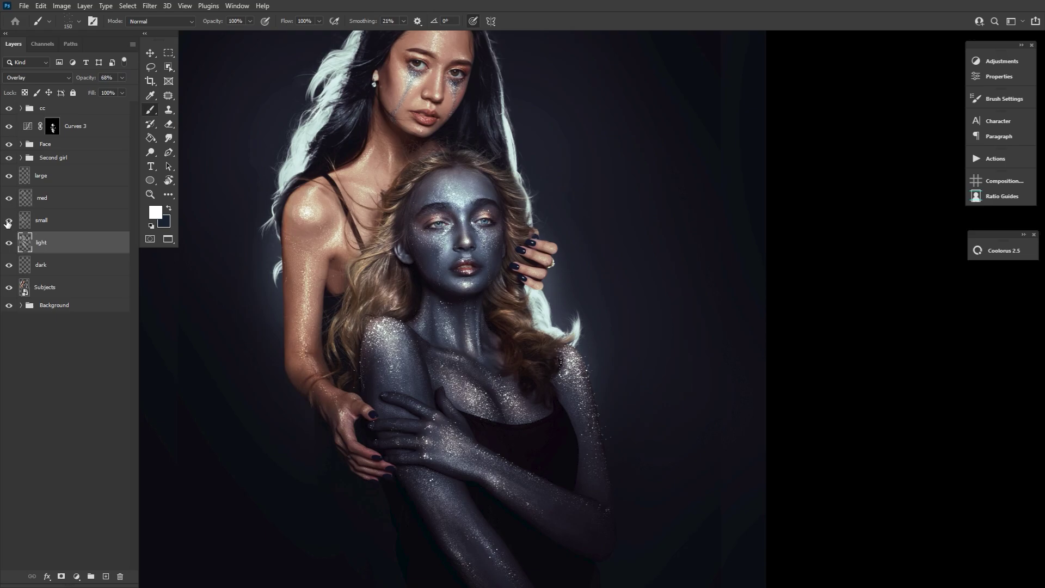
{"action": "left_click", "coordinate": [53, 177]}
{"action": "left_click", "coordinate": [105, 577]}
- Dab extra-large white grits over the chest, shoulders and arms on the new layer with a round glitter brush at 20 to 40 px
{"action": "left_click", "coordinate": [79, 21]}
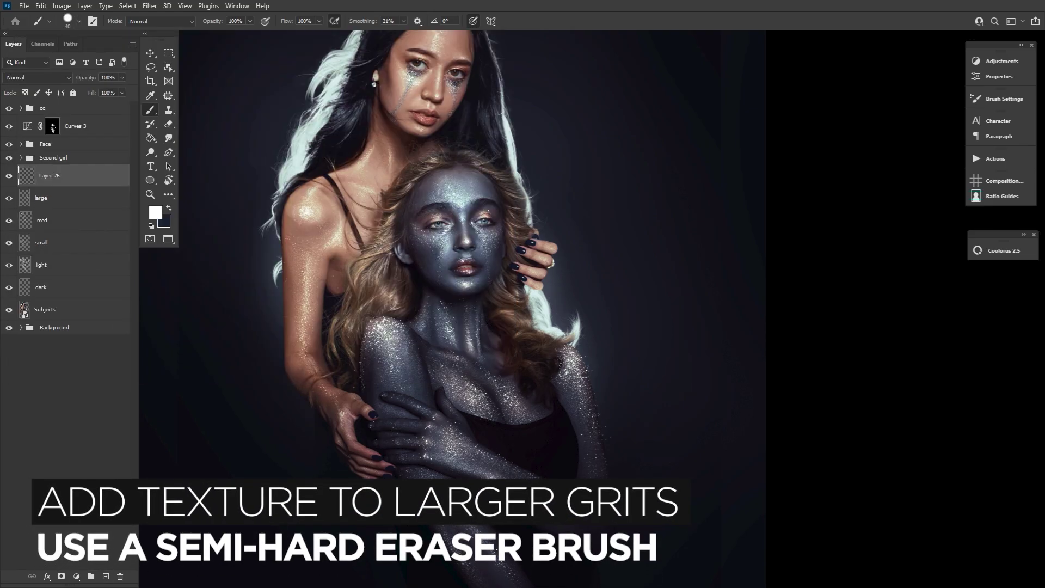
{"action": "left_click", "coordinate": [457, 370]}
{"action": "left_click", "coordinate": [477, 385]}
{"action": "left_click", "coordinate": [517, 398]}
{"action": "left_click", "coordinate": [581, 380]}
{"action": "left_click", "coordinate": [586, 437]}
{"action": "left_click", "coordinate": [471, 530]}
{"action": "left_click", "coordinate": [369, 390]}
{"action": "left_click", "coordinate": [388, 349]}
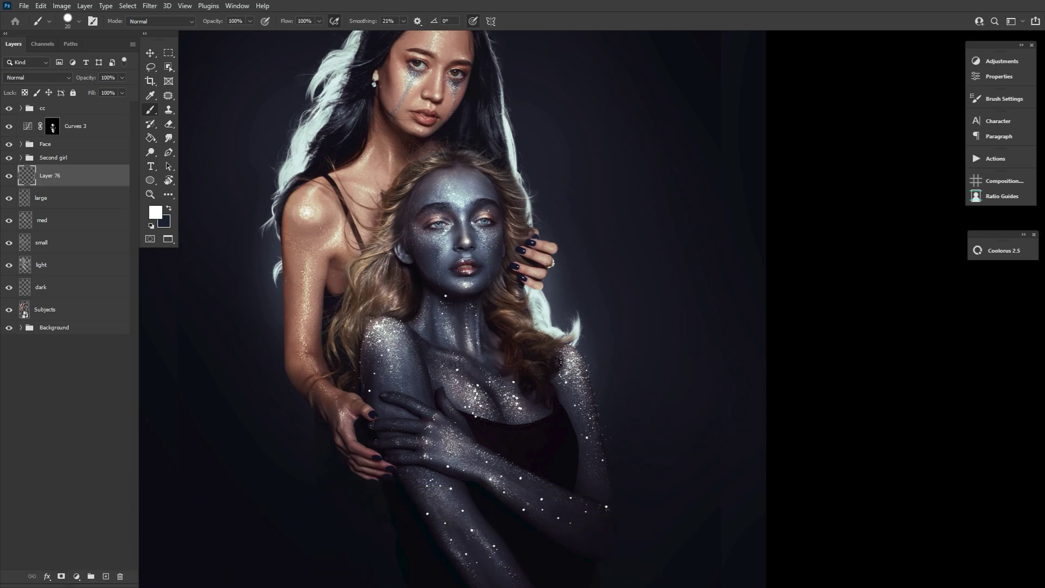
- Erase texture into the extra-large grits on the chest and arms with a semi-hard eraser at about 60 px
{"action": "left_click", "coordinate": [169, 124]}
{"action": "left_click", "coordinate": [69, 21]}
{"action": "left_click_drag", "start_coordinate": [126, 80], "coordinate": [106, 80]}
{"action": "key", "text": "Return"}
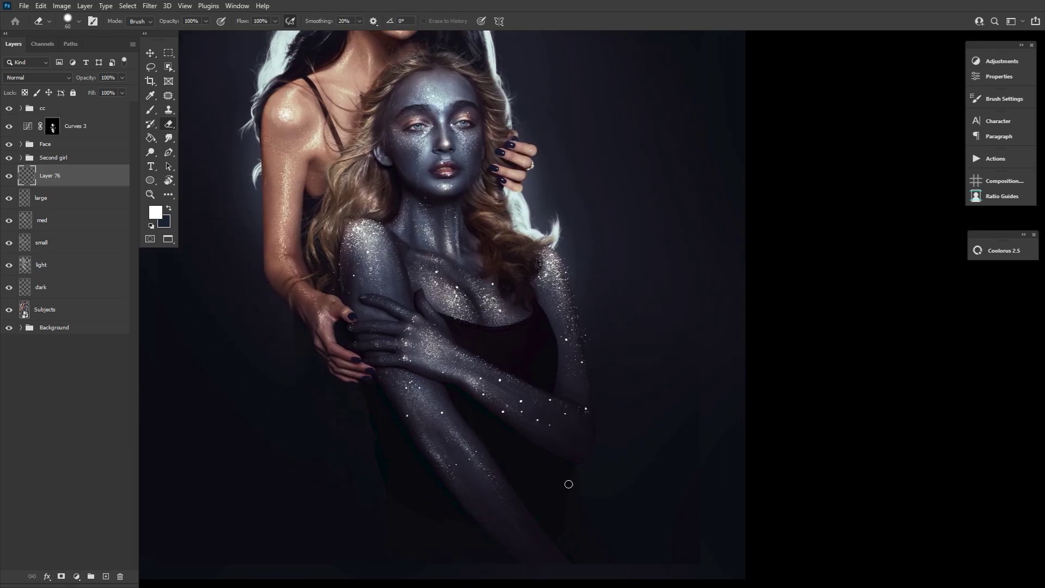
{"action": "left_click", "coordinate": [492, 283]}
{"action": "left_click", "coordinate": [501, 310]}
{"action": "left_click", "coordinate": [586, 408]}
{"action": "left_click", "coordinate": [550, 400]}
{"action": "left_click", "coordinate": [521, 403]}
{"action": "left_click", "coordinate": [500, 380]}
{"action": "left_click", "coordinate": [481, 378]}
{"action": "left_click", "coordinate": [441, 413]}
- Dab additional white grits over the blonde woman's face and neck with the brush at about 15 px
{"action": "key", "text": "b"}
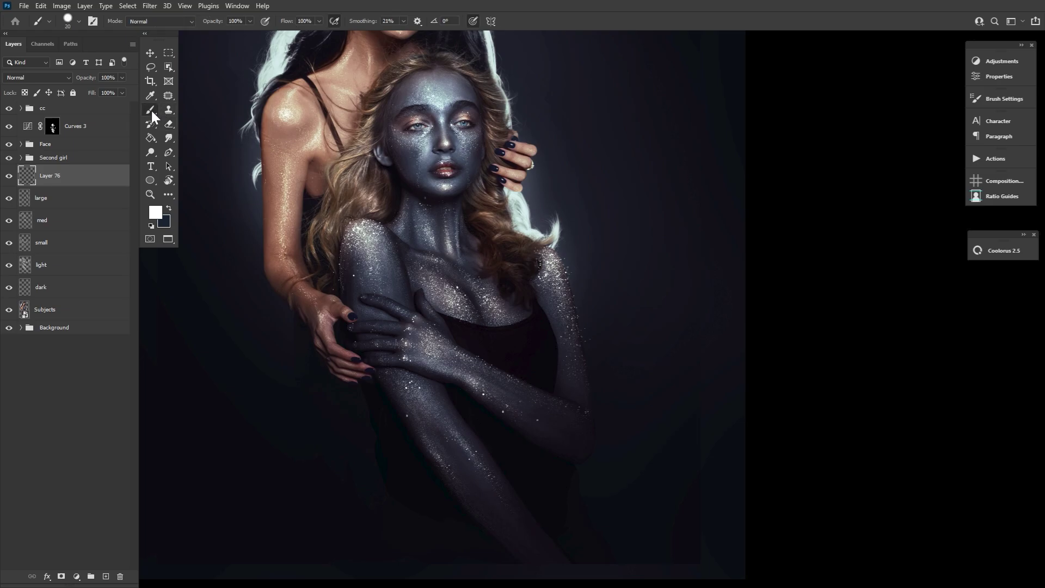
{"action": "key", "text": "bracketleft"}
{"action": "key", "text": "bracketright"}
{"action": "left_click", "coordinate": [446, 179]}
{"action": "scroll", "coordinate": [435, 217], "scroll_direction": "up", "scroll_amount": 5}
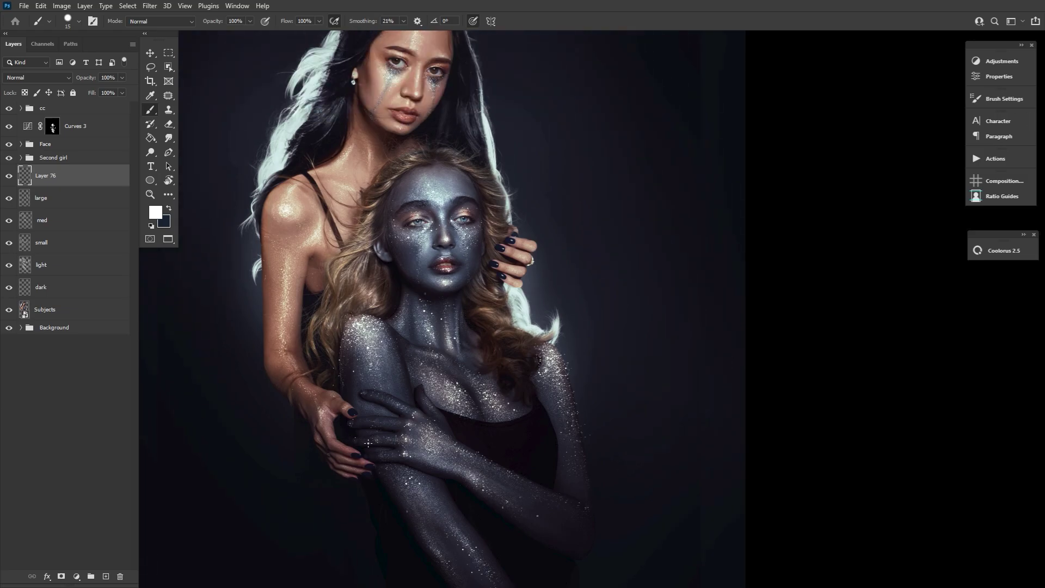
- Examine the glitter makeup on the dark-haired woman's face up close
{"action": "left_click", "coordinate": [150, 194]}
{"action": "left_click", "coordinate": [390, 99]}
{"action": "left_click", "coordinate": [404, 88]}
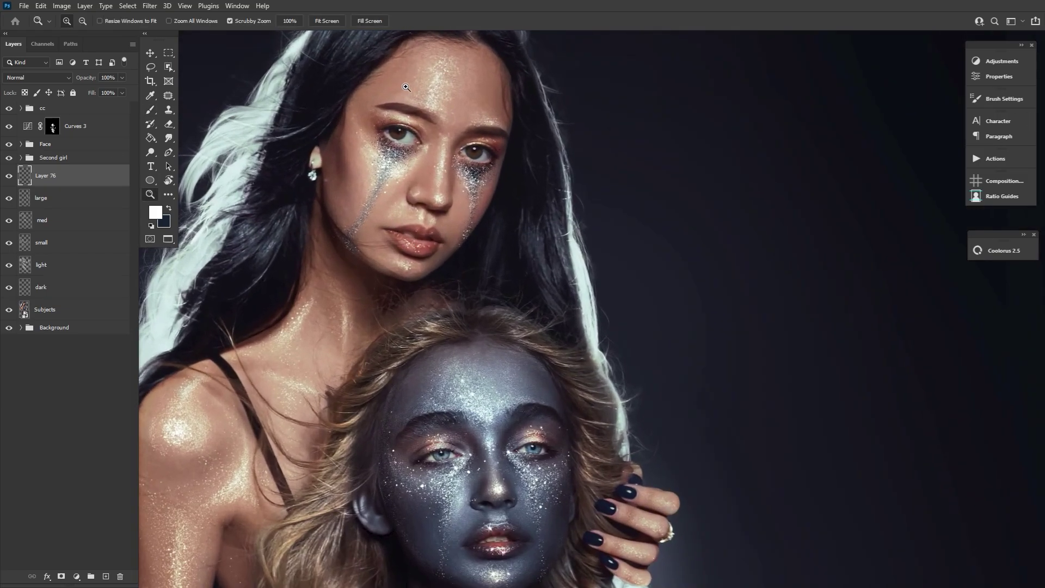
{"action": "scroll", "coordinate": [378, 254], "scroll_direction": "up", "scroll_amount": 1}
{"action": "scroll", "coordinate": [269, 352], "scroll_direction": "up", "scroll_amount": 3}
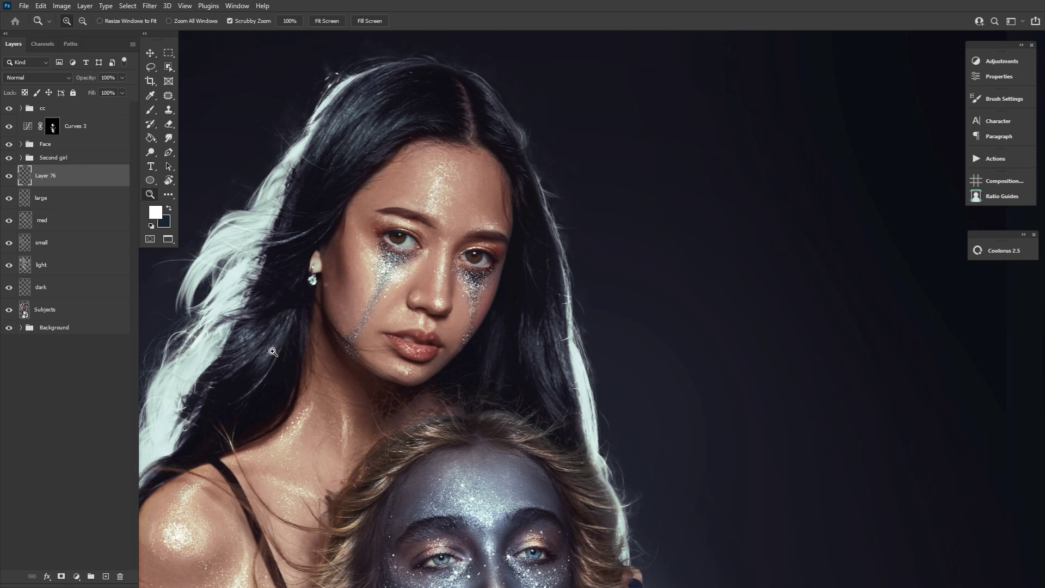
- Expand the Second girl group and go through its glitter layers from Layer 69 down to Layer 66
{"action": "left_click", "coordinate": [60, 162]}
{"action": "left_click", "coordinate": [20, 158]}
{"action": "left_click", "coordinate": [55, 180]}
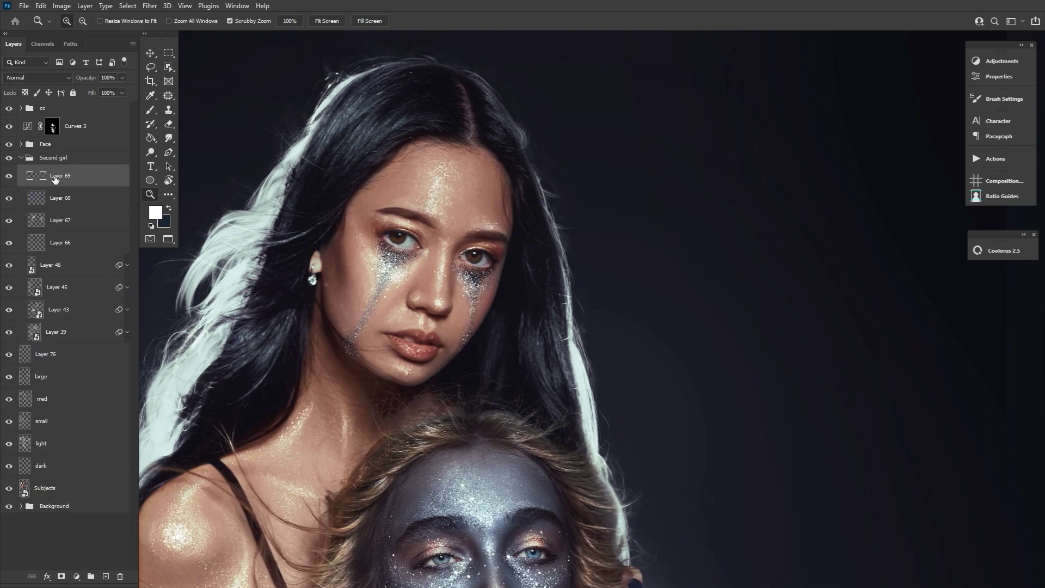
{"action": "left_click", "coordinate": [64, 204]}
{"action": "left_click", "coordinate": [67, 228]}
{"action": "left_click", "coordinate": [68, 246]}
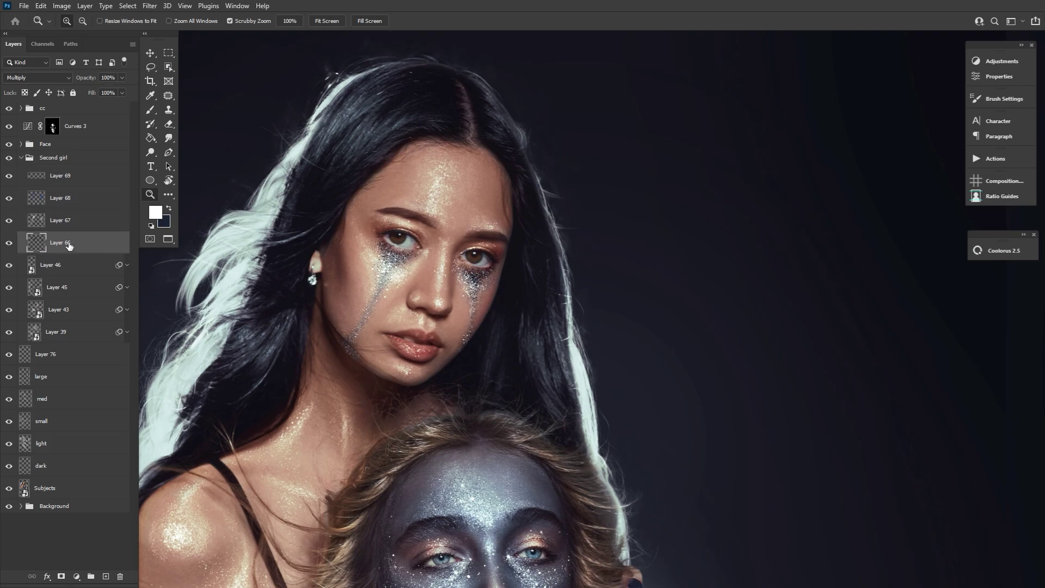
- Toggle the visibility of Layer 66 and Layer 67 to compare the dark-haired woman's face glitter with and without each
{"action": "left_click", "coordinate": [10, 245]}
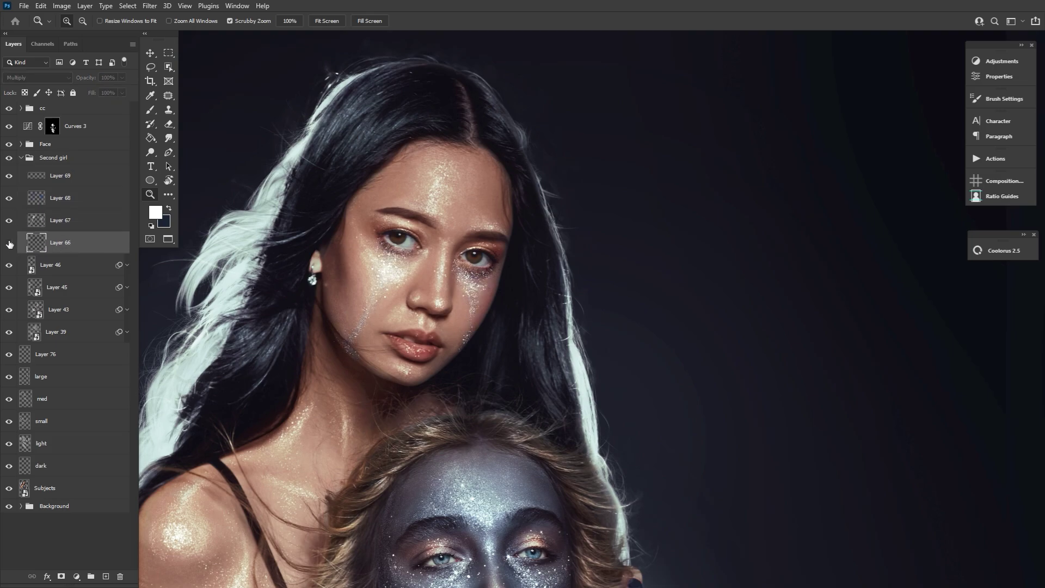
{"action": "left_click", "coordinate": [10, 244]}
{"action": "left_click", "coordinate": [9, 223]}
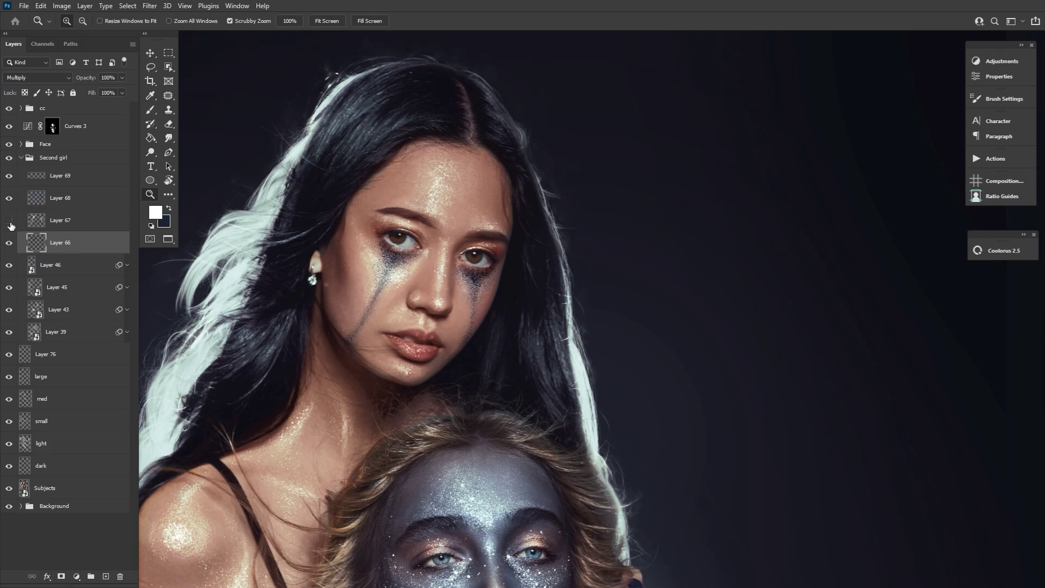
{"action": "left_click", "coordinate": [9, 221]}
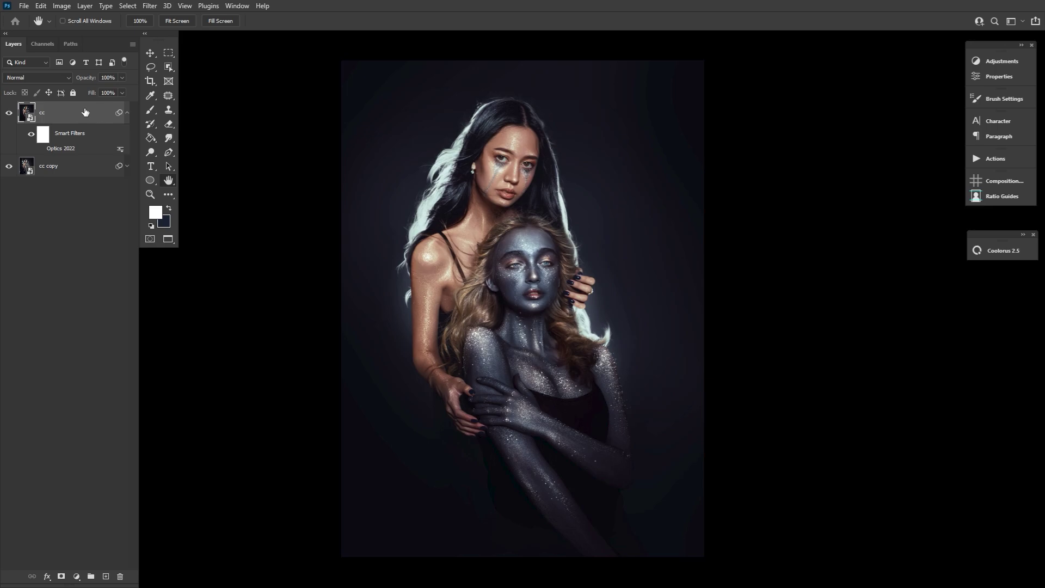
- Open the cc smart object layer in the Boris FX Optics 2022 filter without applying the previous filters and masks
{"action": "right_click", "coordinate": [76, 113]}
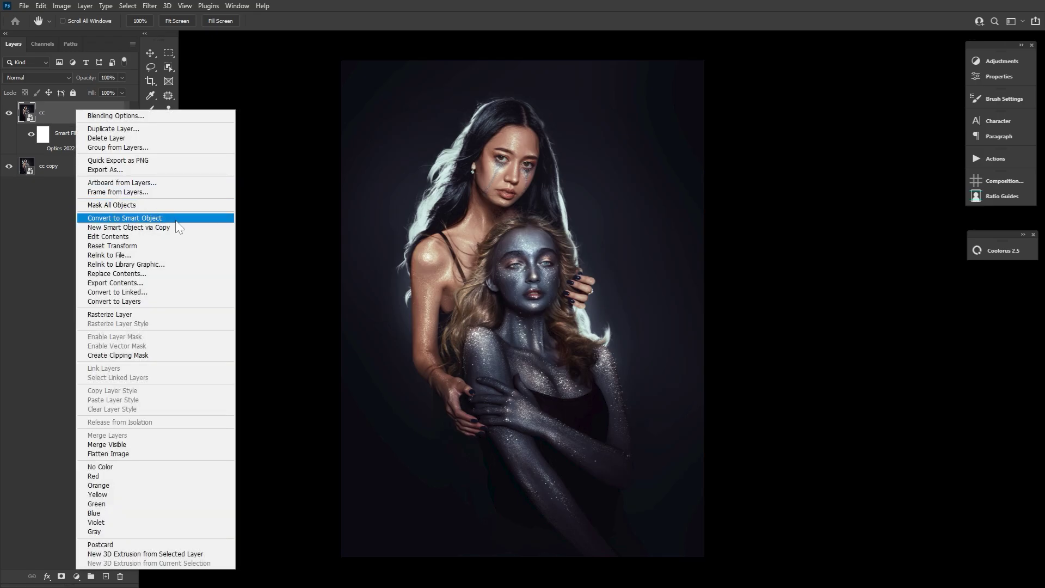
{"action": "left_click", "coordinate": [152, 6]}
{"action": "left_click", "coordinate": [152, 6]}
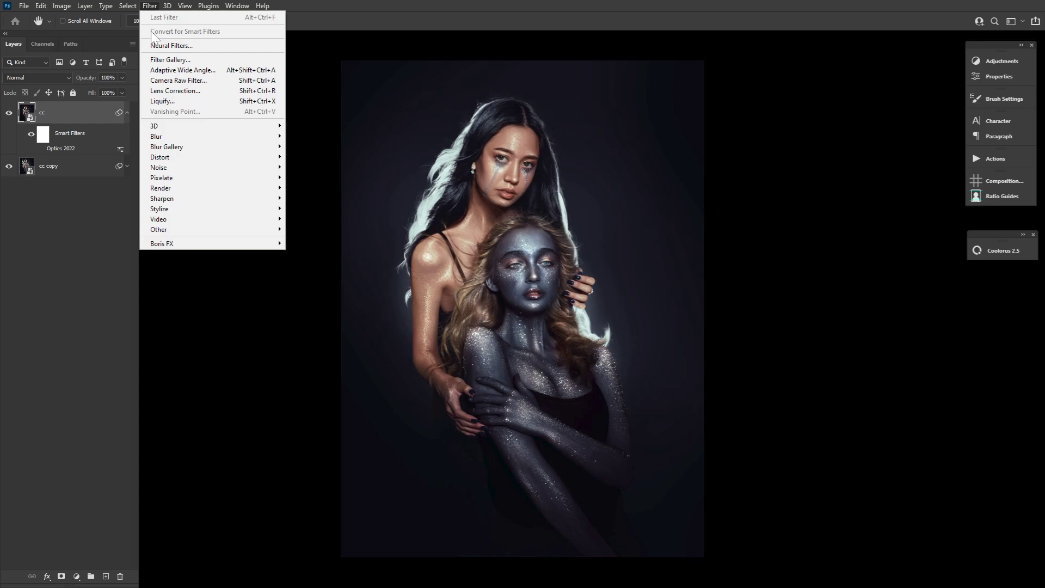
{"action": "mouse_move", "coordinate": [220, 244]}
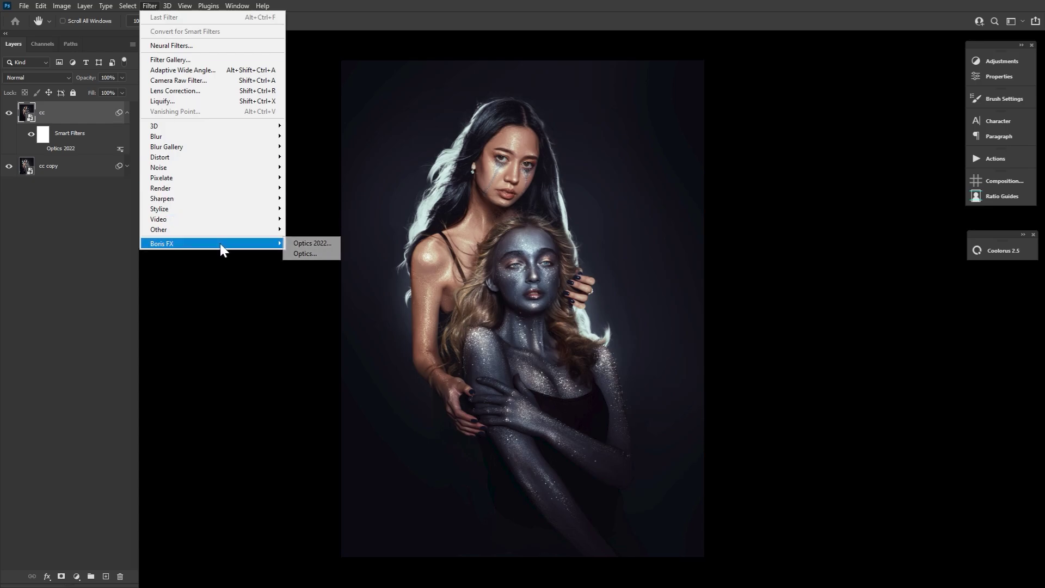
{"action": "left_click", "coordinate": [323, 244]}
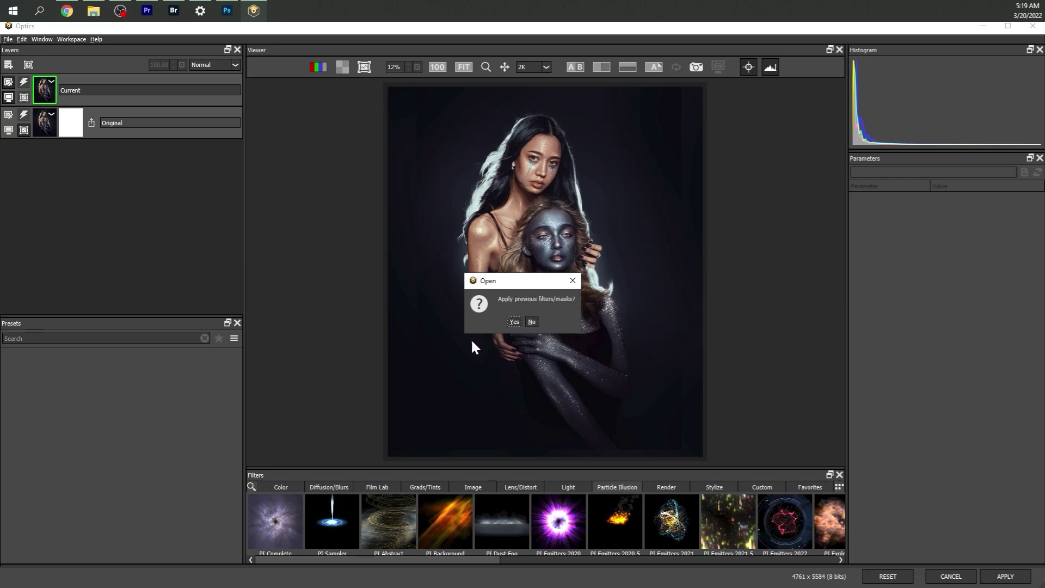
{"action": "left_click", "coordinate": [532, 322]}
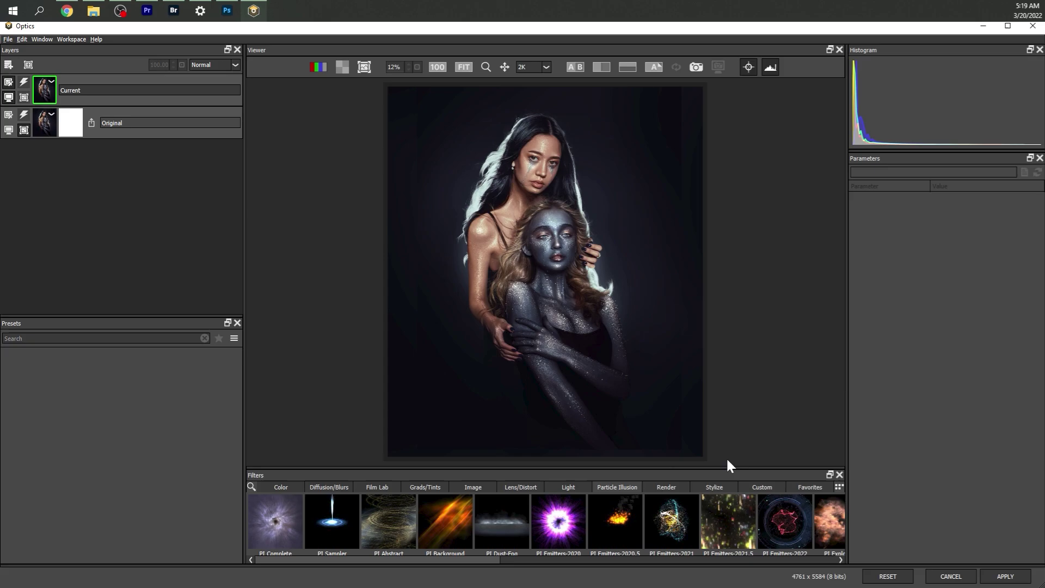
- Try the S_Glint, S_GlintRainbow and S_Glow light filters on the portrait
{"action": "left_click", "coordinate": [568, 491]}
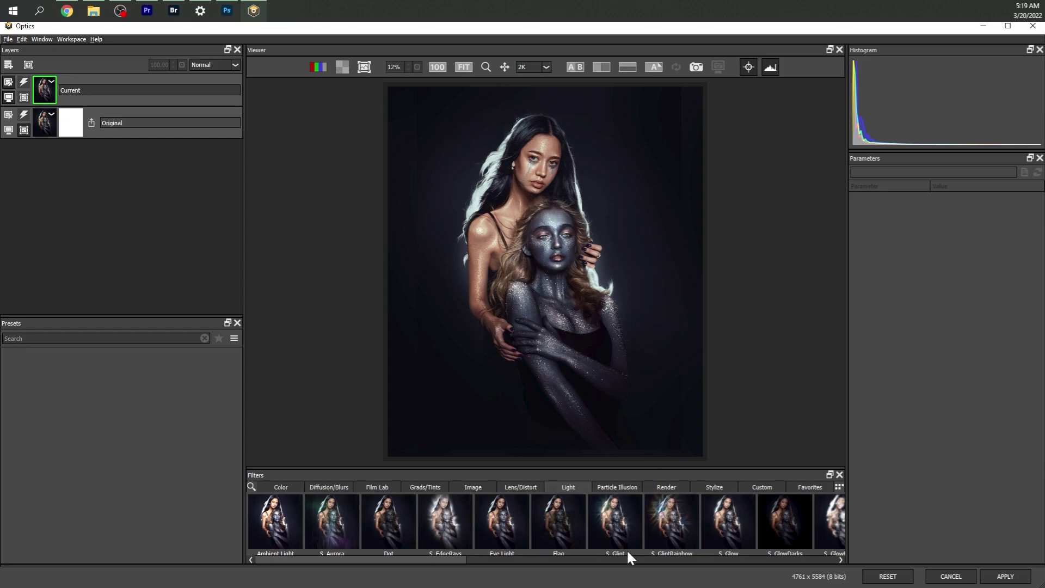
{"action": "left_click", "coordinate": [622, 530]}
{"action": "left_click", "coordinate": [678, 537]}
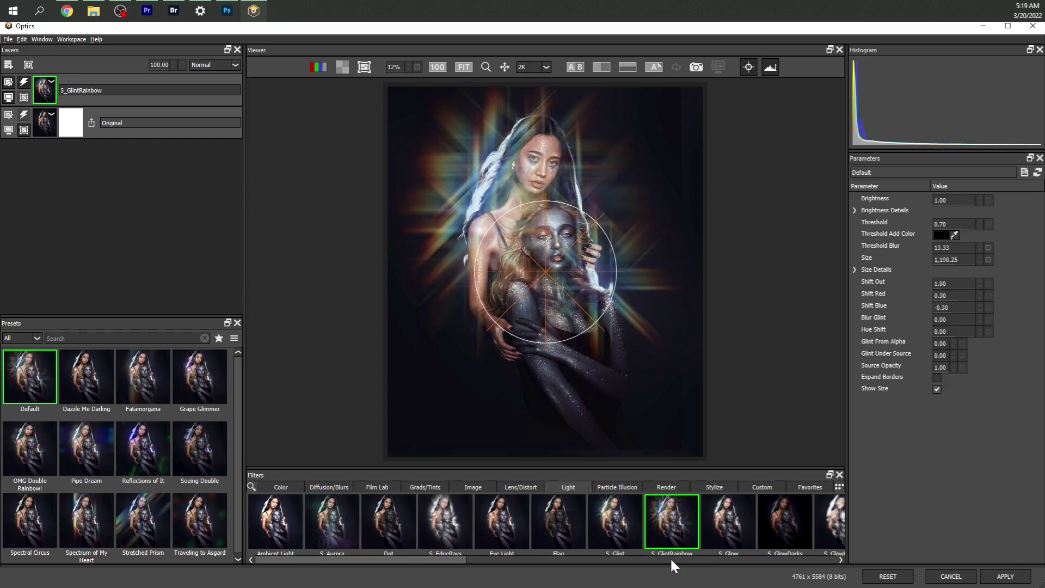
{"action": "left_click", "coordinate": [714, 529]}
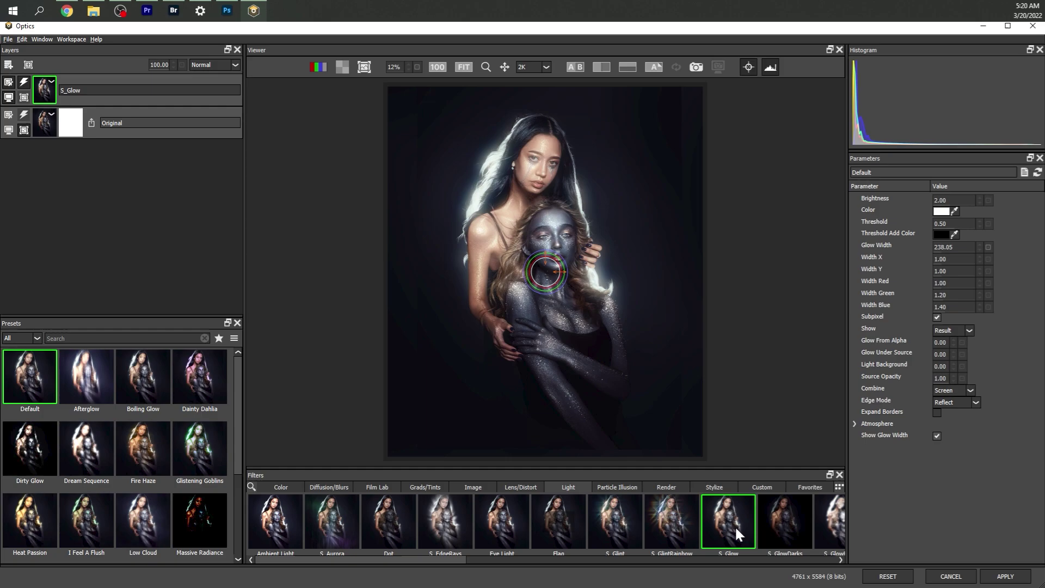
- Apply the PI Complete filter from the Particle Illusion category and limit its presets to Favorites
{"action": "left_click", "coordinate": [618, 487]}
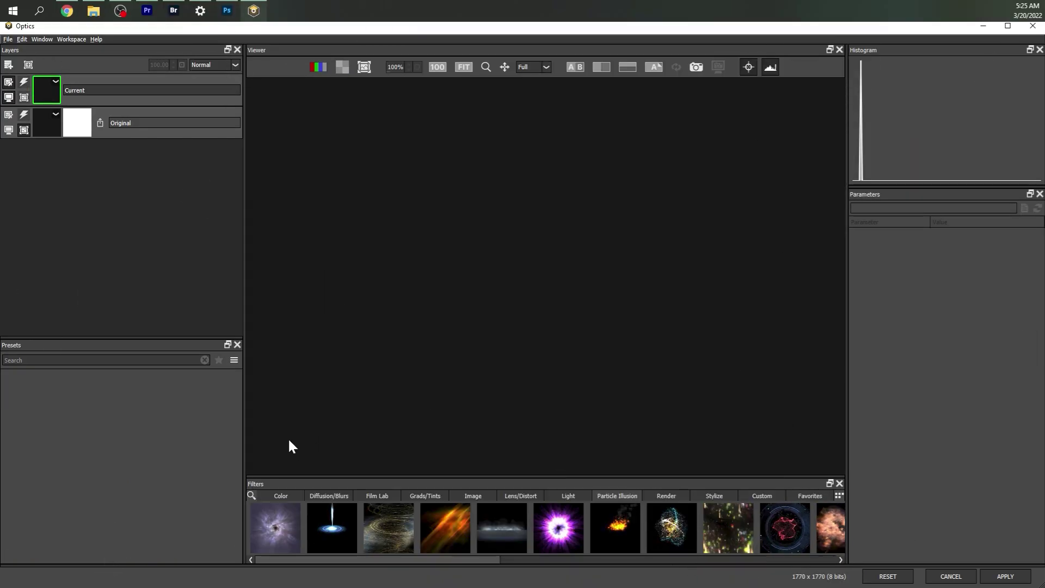
{"action": "left_click", "coordinate": [277, 524]}
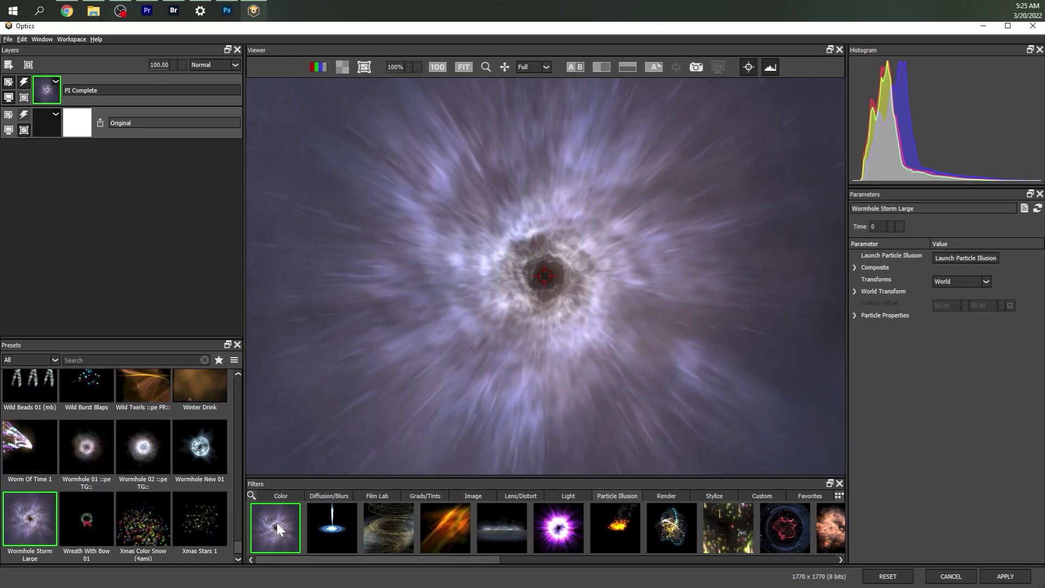
{"action": "left_click", "coordinate": [55, 360]}
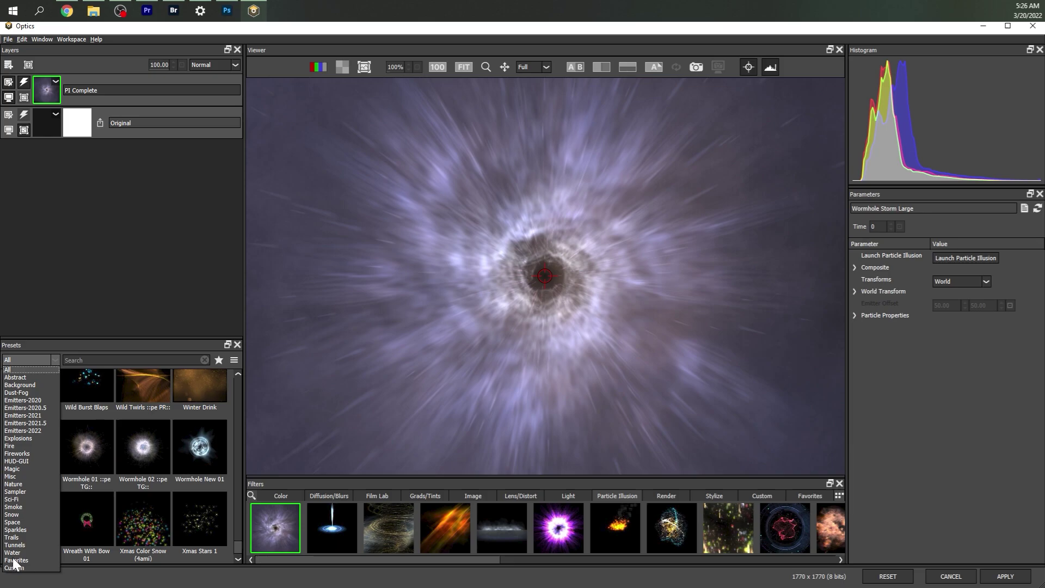
{"action": "left_click", "coordinate": [12, 560]}
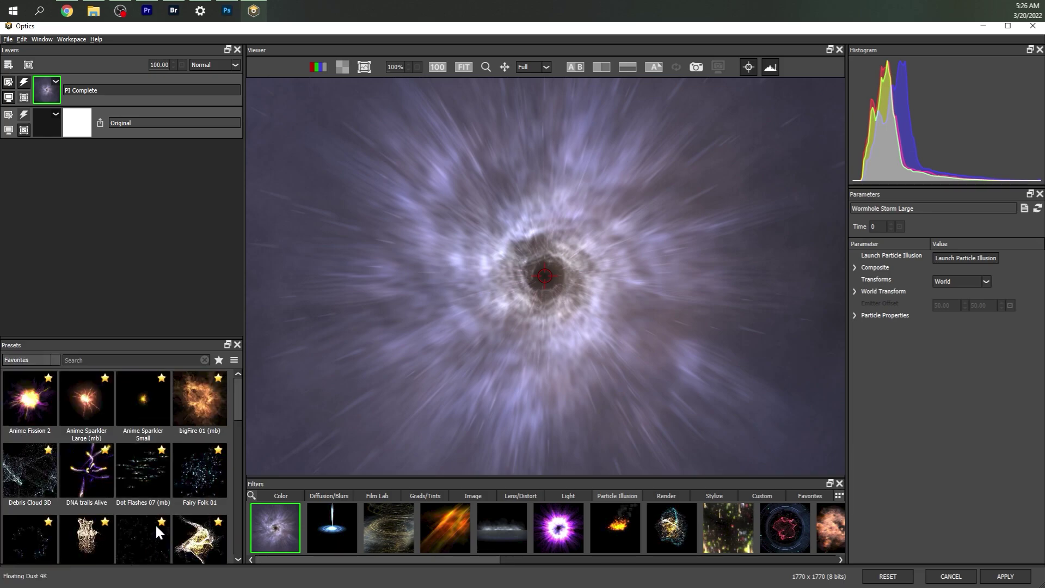
- Try the DNA trails Alive, Debris Cloud 3D and Fairy Folk 03 presets, setting Fairy Folk 03's time to 81
{"action": "left_click", "coordinate": [87, 489]}
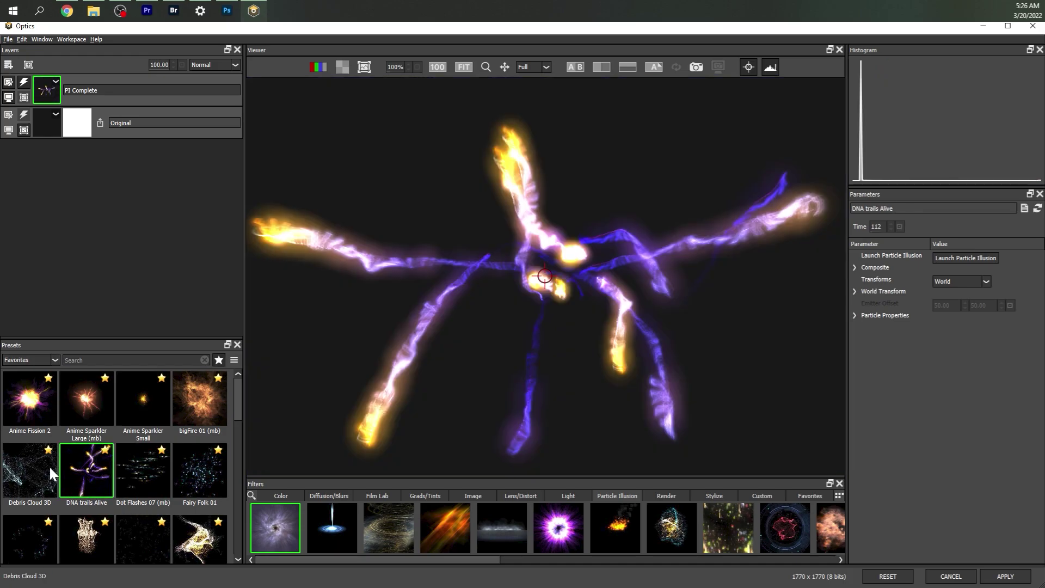
{"action": "left_click", "coordinate": [50, 470]}
{"action": "left_click", "coordinate": [39, 538]}
{"action": "scroll", "coordinate": [40, 538], "scroll_direction": "down", "scroll_amount": 1}
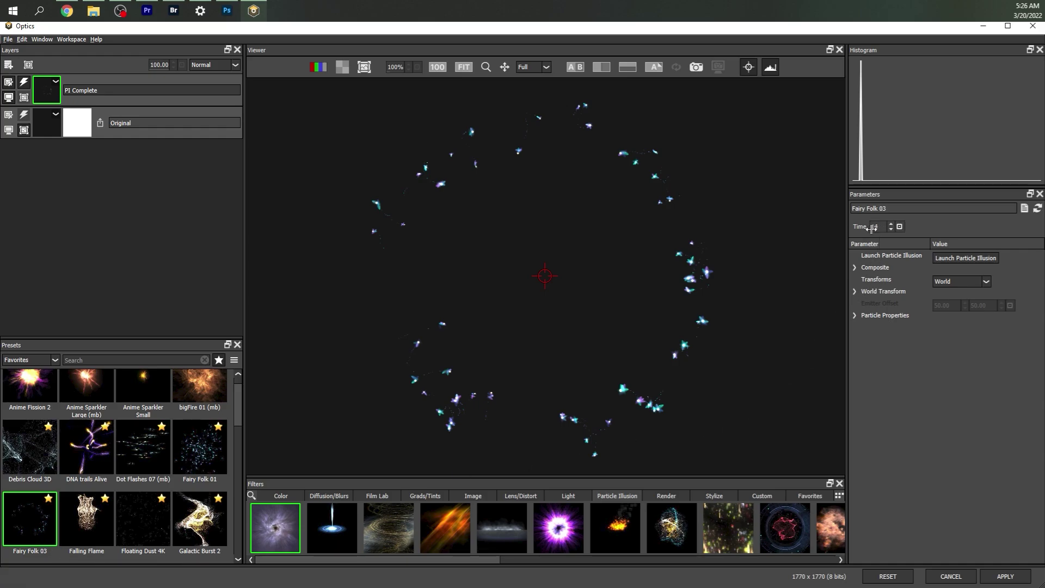
{"action": "left_click_drag", "start_coordinate": [871, 228], "coordinate": [907, 246]}
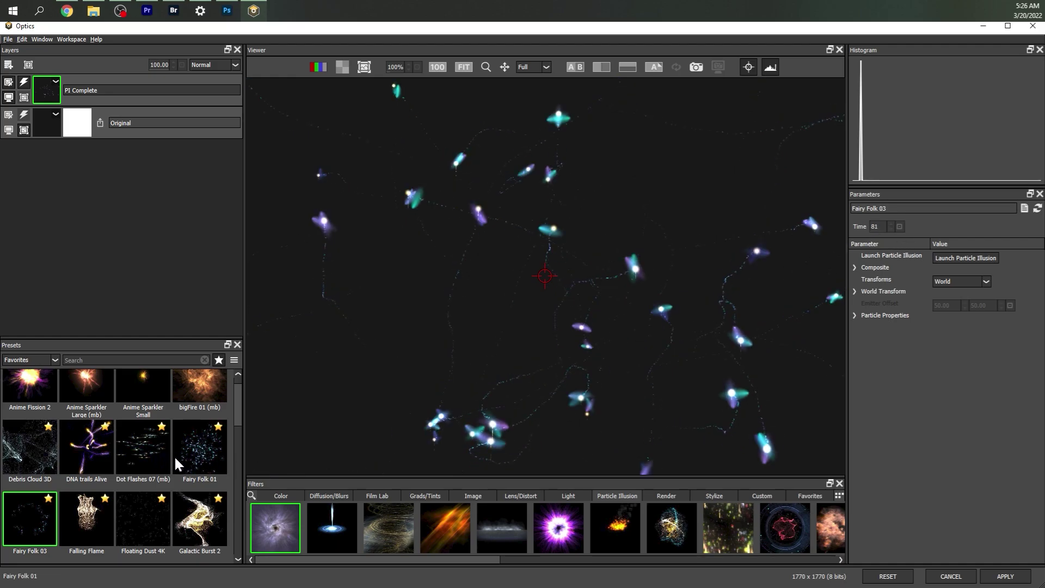
- Try the Fairy Folk 01 preset at time 36 and the Anime Fission 2 preset at time 30
{"action": "left_click", "coordinate": [186, 480]}
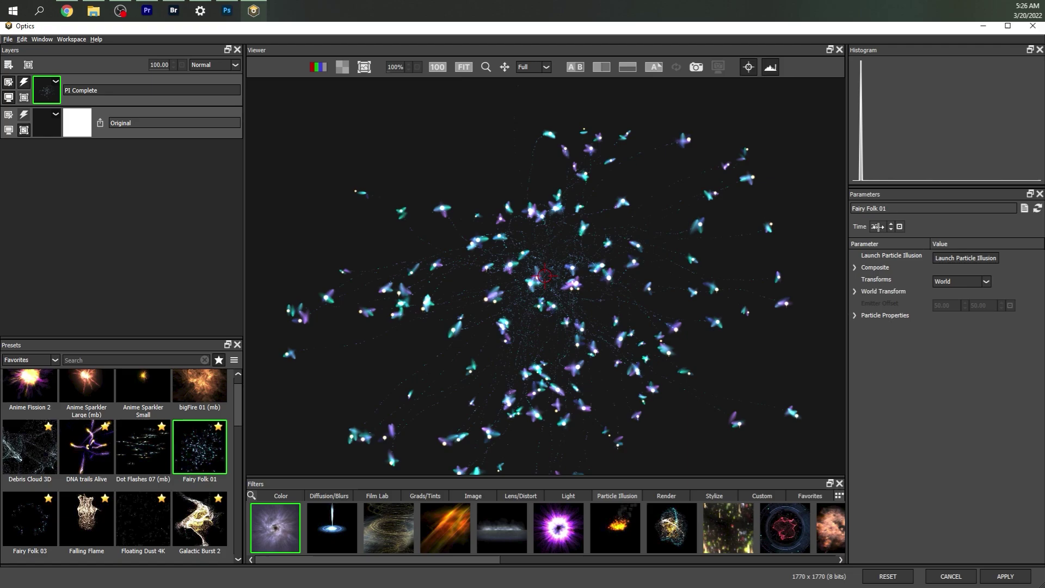
{"action": "mouse_move", "coordinate": [874, 227]}
{"action": "left_mouse_down"}
{"action": "mouse_move", "coordinate": [856, 233]}
{"action": "mouse_move", "coordinate": [890, 239]}
{"action": "mouse_move", "coordinate": [859, 241]}
{"action": "mouse_move", "coordinate": [881, 246]}
{"action": "left_mouse_up"}
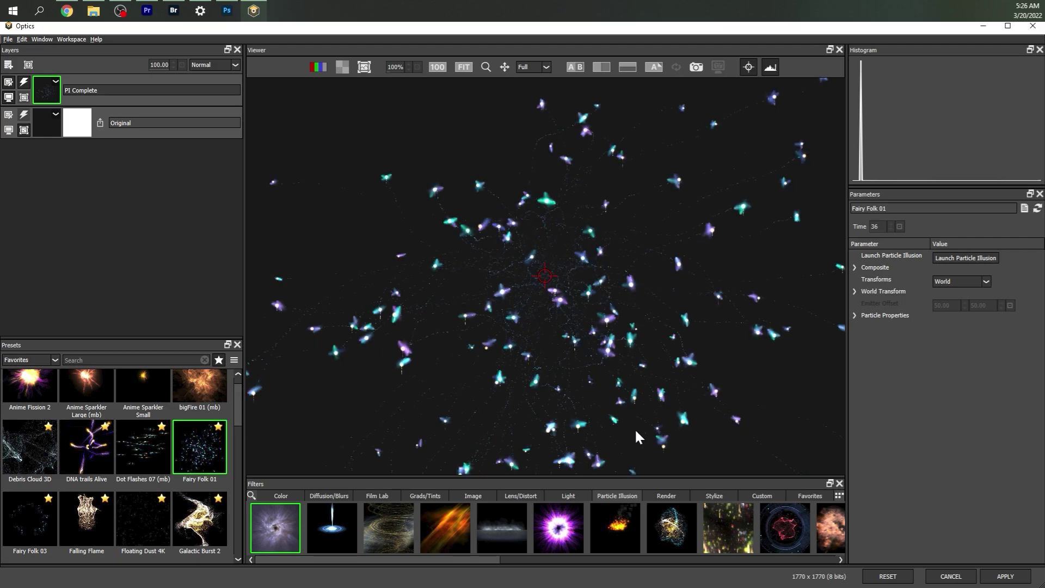
{"action": "left_click", "coordinate": [21, 386]}
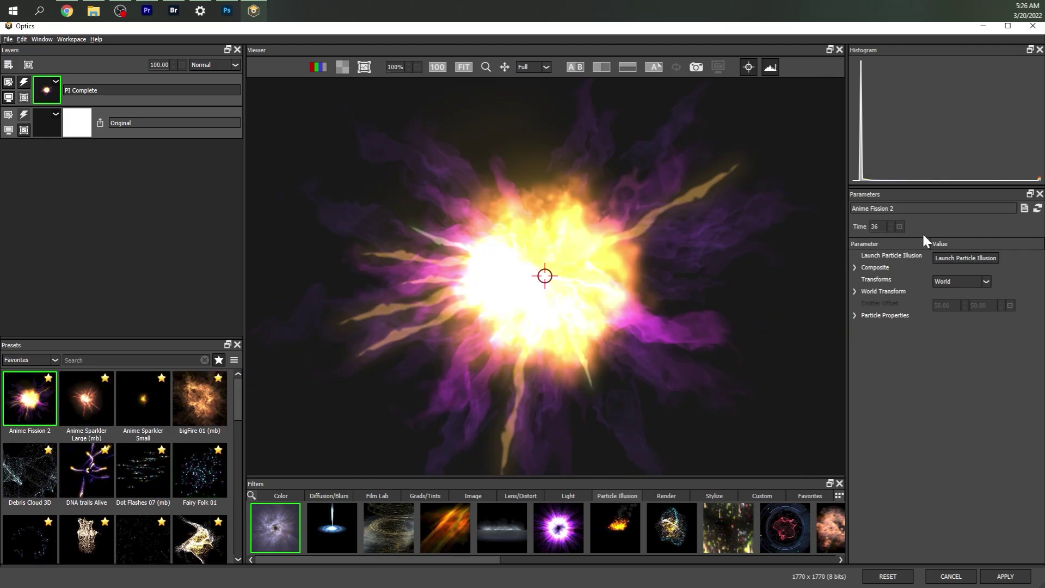
{"action": "mouse_move", "coordinate": [878, 226]}
{"action": "left_mouse_down"}
{"action": "mouse_move", "coordinate": [849, 230]}
{"action": "mouse_move", "coordinate": [869, 232]}
{"action": "left_mouse_up"}
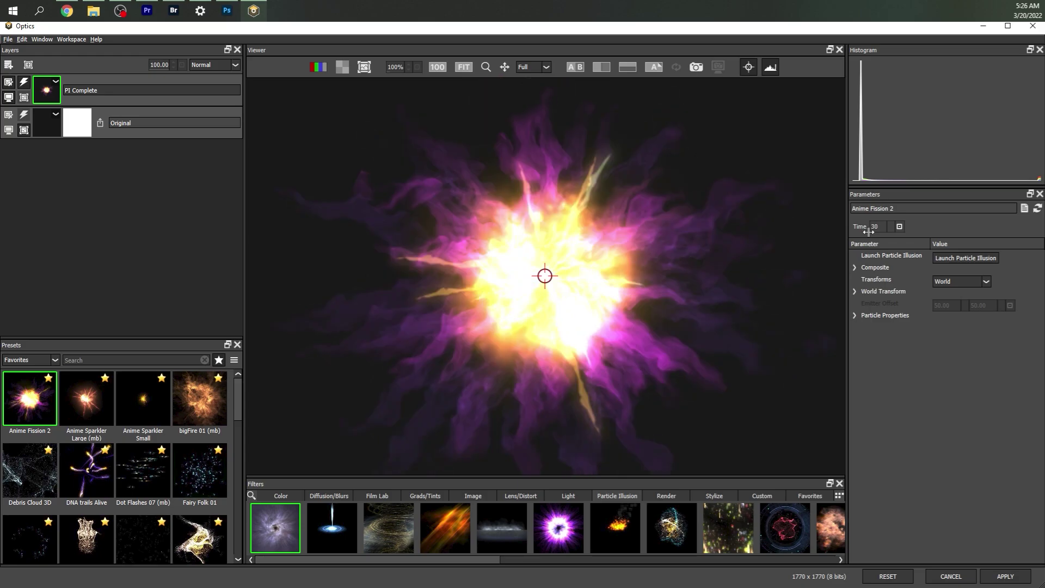
- Expand the world transform and particle properties, reload Fairy Folk 03, and experiment with its particle number and time
{"action": "left_click", "coordinate": [855, 315]}
{"action": "left_click", "coordinate": [856, 291]}
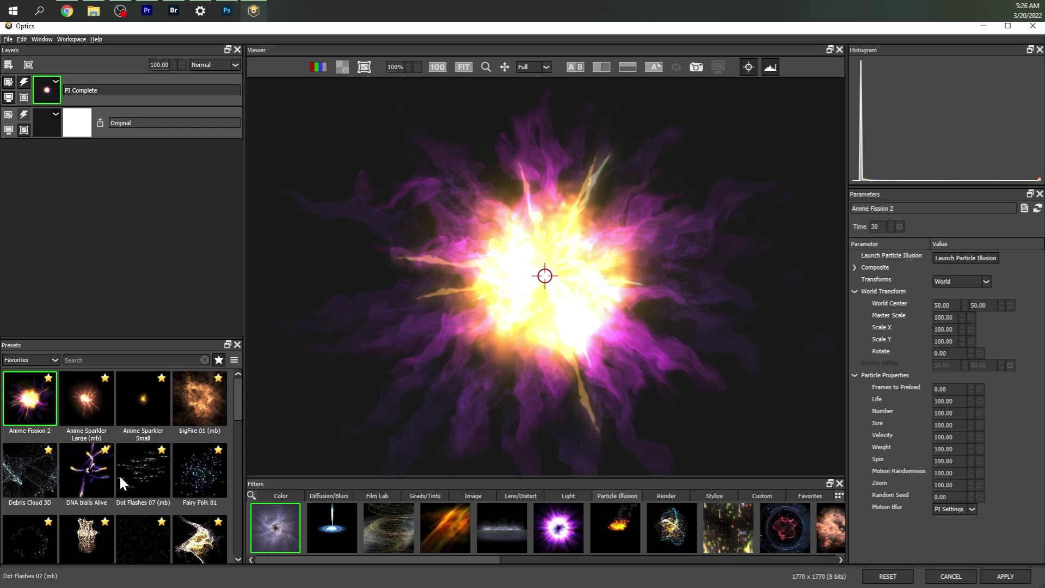
{"action": "left_click", "coordinate": [22, 532]}
{"action": "left_click_drag", "start_coordinate": [894, 228], "coordinate": [904, 228]}
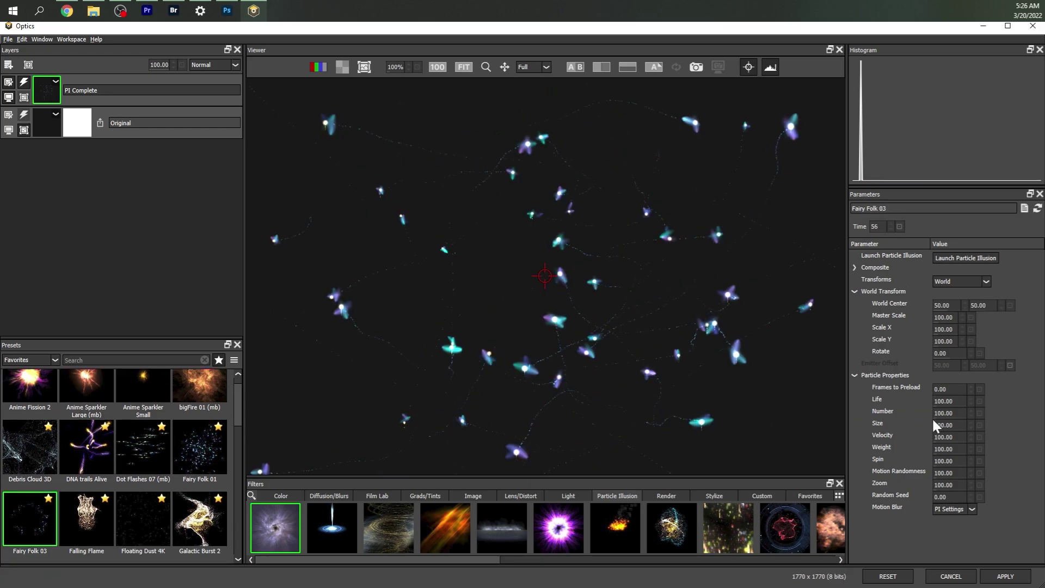
{"action": "left_click_drag", "start_coordinate": [942, 415], "coordinate": [894, 419]}
{"action": "left_click_drag", "start_coordinate": [873, 227], "coordinate": [894, 231]}
{"action": "left_click_drag", "start_coordinate": [937, 413], "coordinate": [1009, 424]}
{"action": "left_click_drag", "start_coordinate": [1016, 386], "coordinate": [1020, 382]}
{"action": "mouse_move", "coordinate": [877, 226]}
{"action": "left_mouse_down"}
{"action": "mouse_move", "coordinate": [830, 234]}
{"action": "mouse_move", "coordinate": [867, 243]}
{"action": "left_mouse_up"}
- Load the TNG Warp Front (mb) preset and set its Number to 63, Size to 380 and Time to 266
{"action": "left_click_drag", "start_coordinate": [238, 422], "coordinate": [237, 541]}
{"action": "left_click", "coordinate": [108, 527]}
{"action": "left_click_drag", "start_coordinate": [871, 225], "coordinate": [950, 238]}
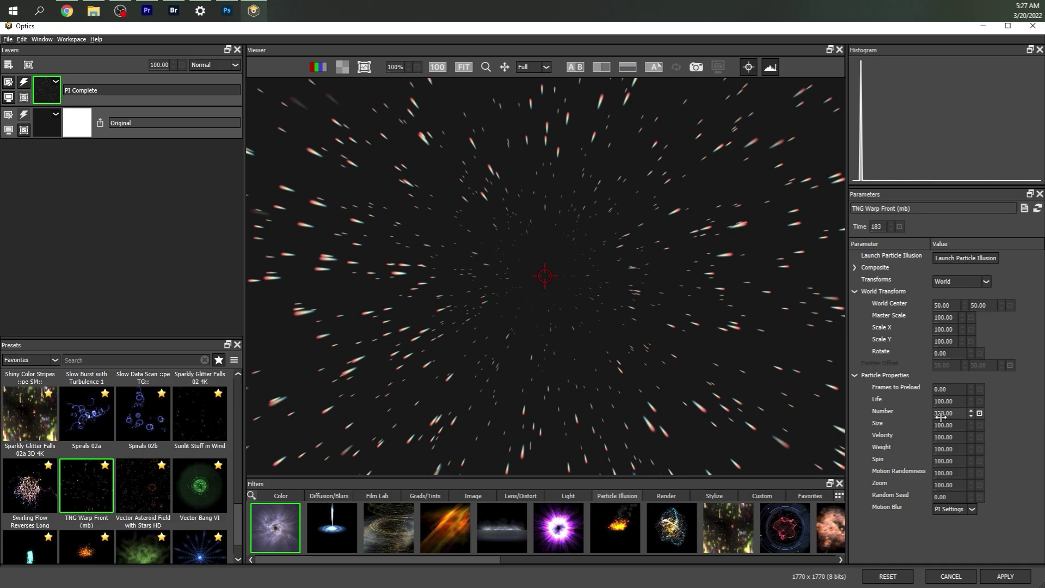
{"action": "mouse_move", "coordinate": [937, 427]}
{"action": "left_mouse_down"}
{"action": "mouse_move", "coordinate": [917, 431]}
{"action": "mouse_move", "coordinate": [996, 433]}
{"action": "left_mouse_up"}
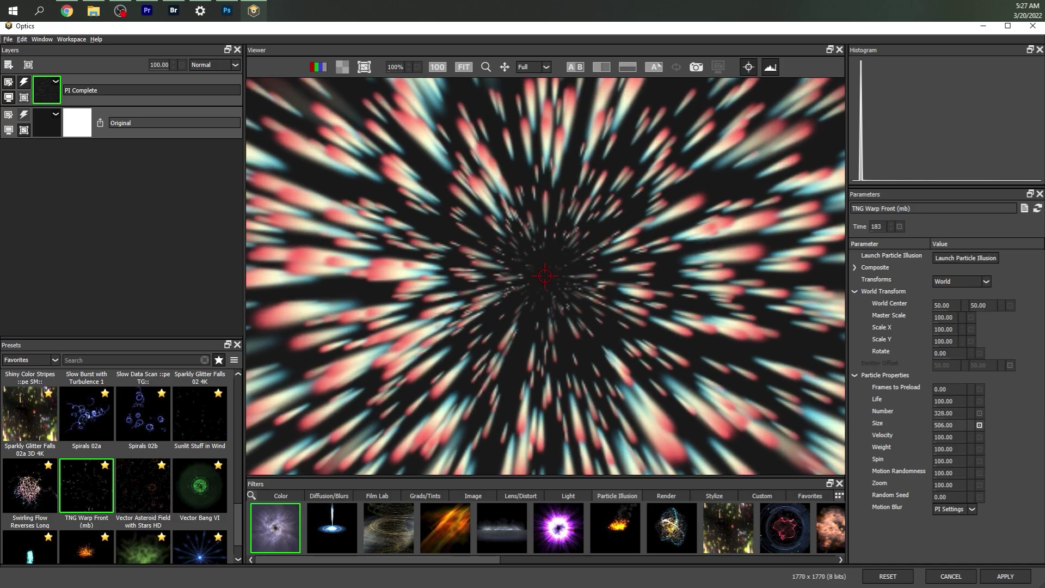
{"action": "left_click_drag", "start_coordinate": [920, 412], "coordinate": [807, 423]}
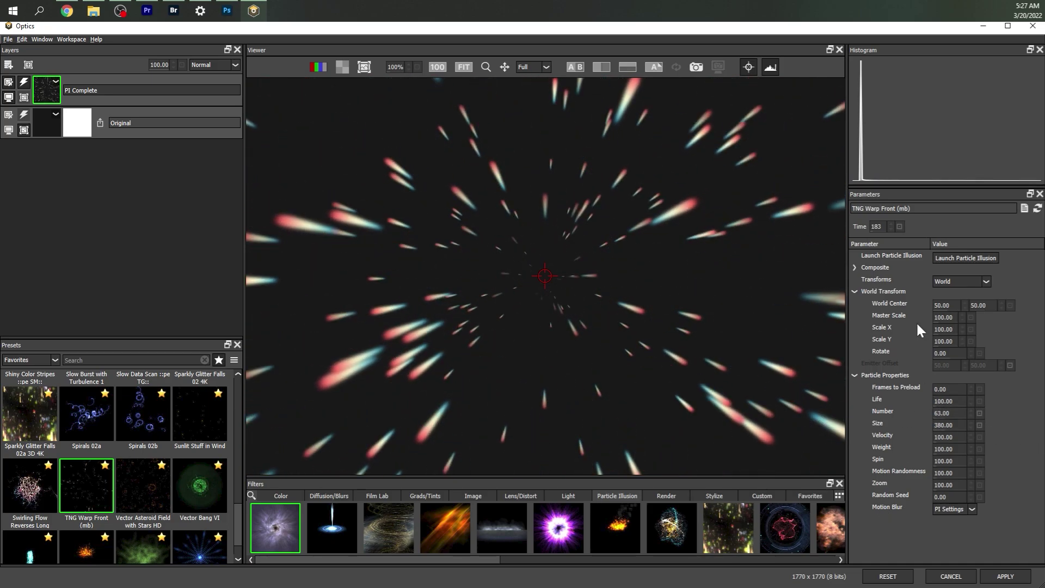
{"action": "left_click_drag", "start_coordinate": [877, 227], "coordinate": [930, 251]}
- Load the Bang Sparks 01a (mb) fireworks preset, fit it in view, reset its parameters to defaults, and set Time to 110
{"action": "left_click", "coordinate": [54, 359]}
{"action": "left_click", "coordinate": [21, 451]}
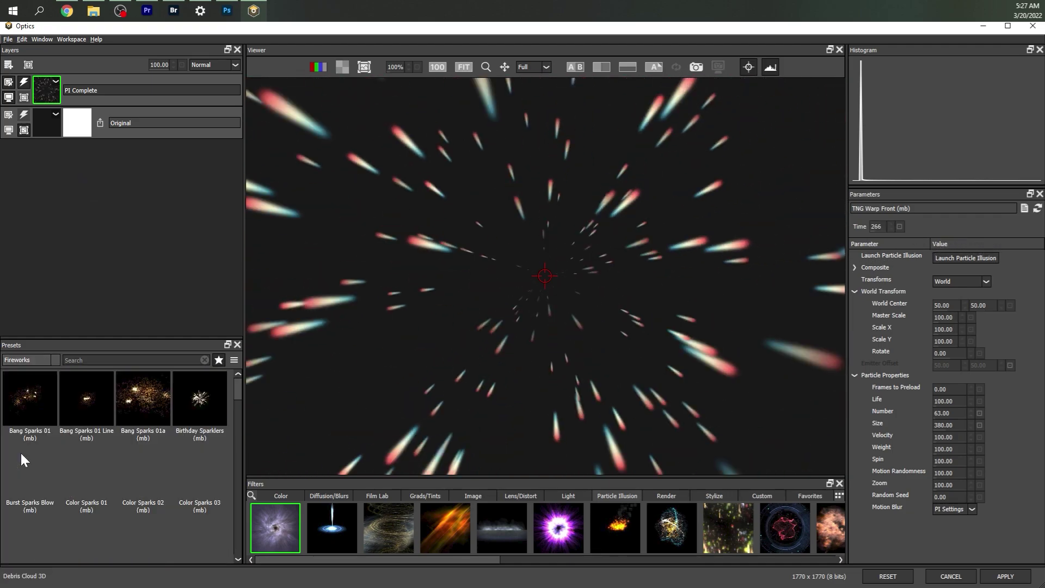
{"action": "left_click", "coordinate": [152, 387]}
{"action": "left_click", "coordinate": [464, 67]}
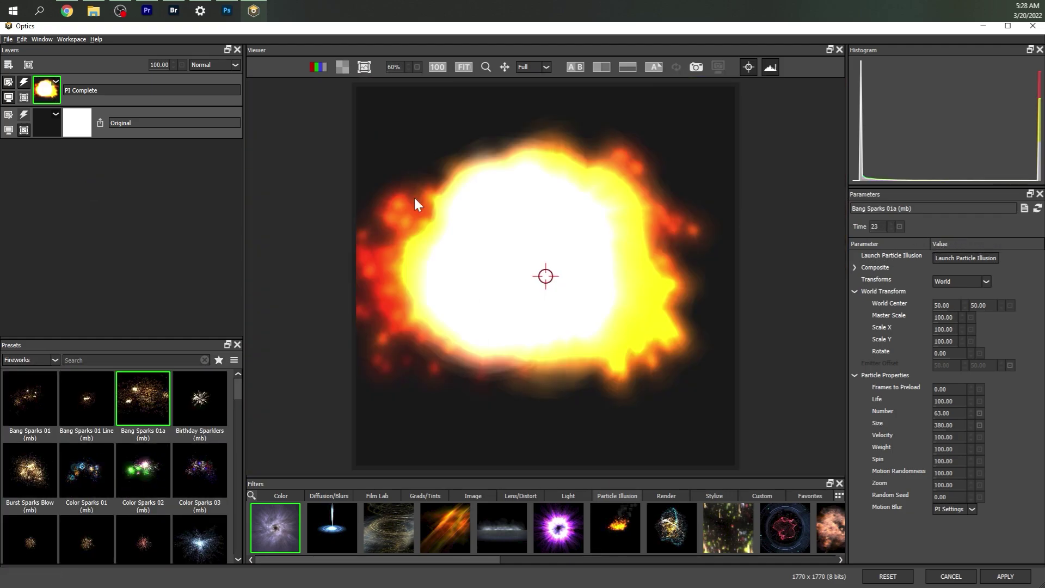
{"action": "left_click", "coordinate": [1037, 209]}
{"action": "mouse_move", "coordinate": [875, 227]}
{"action": "left_mouse_down"}
{"action": "mouse_move", "coordinate": [858, 232]}
{"action": "mouse_move", "coordinate": [884, 233]}
{"action": "left_mouse_up"}
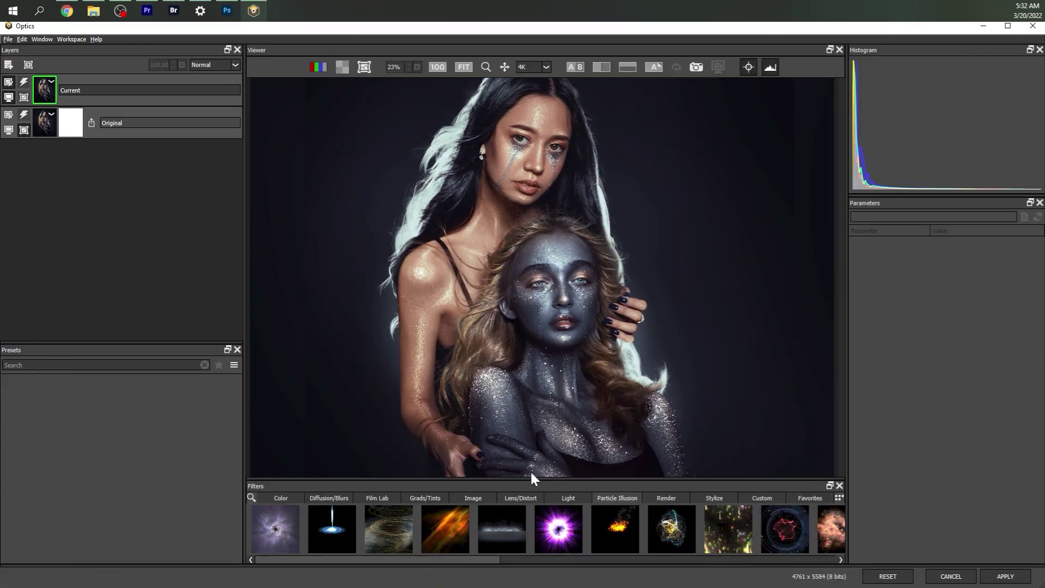
- Apply the S_Glow light filter to the portrait and set its Threshold to 0.70
{"action": "left_click", "coordinate": [568, 499]}
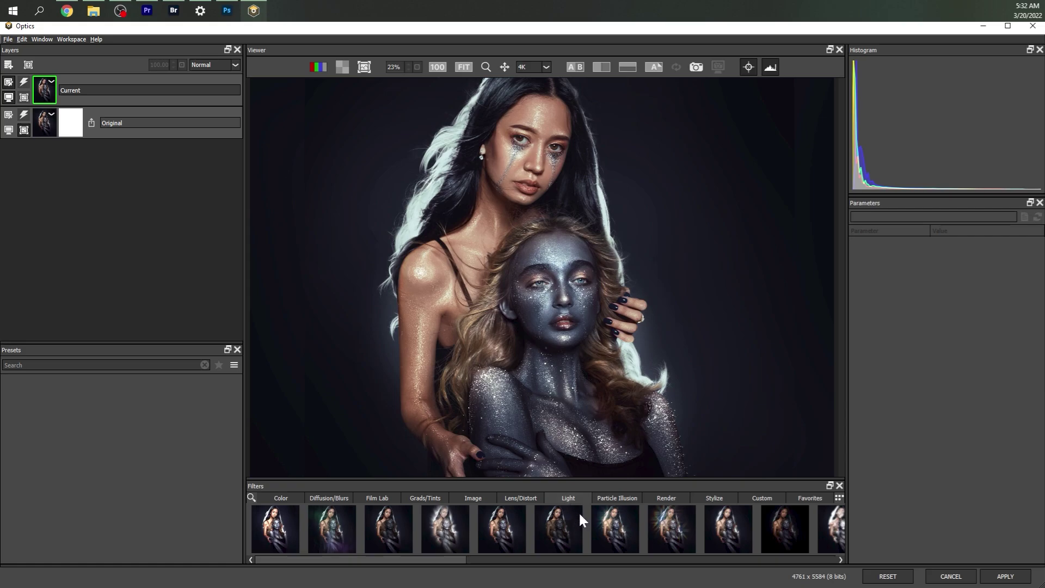
{"action": "left_click", "coordinate": [730, 528]}
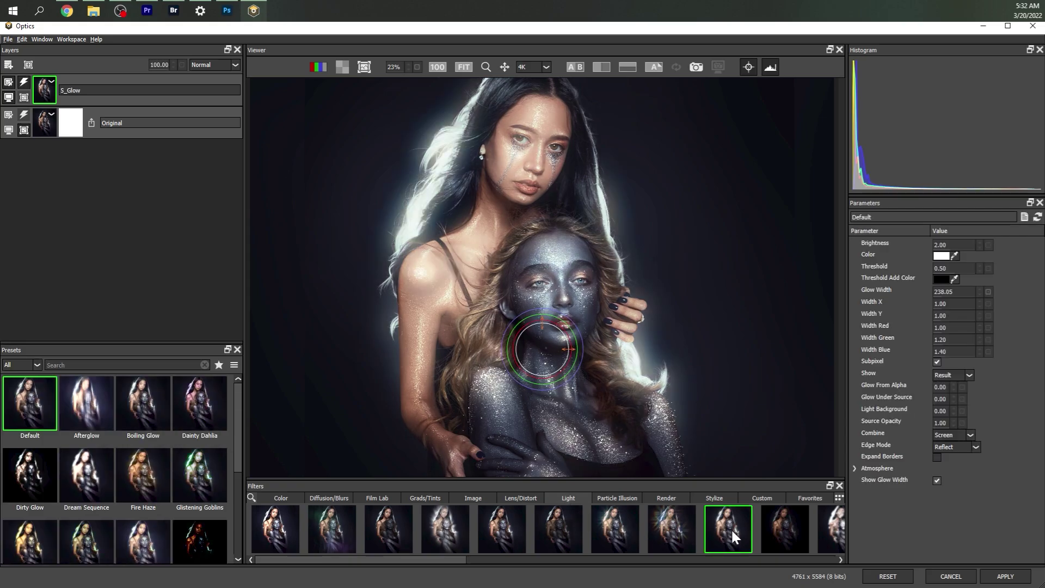
{"action": "left_click", "coordinate": [939, 267]}
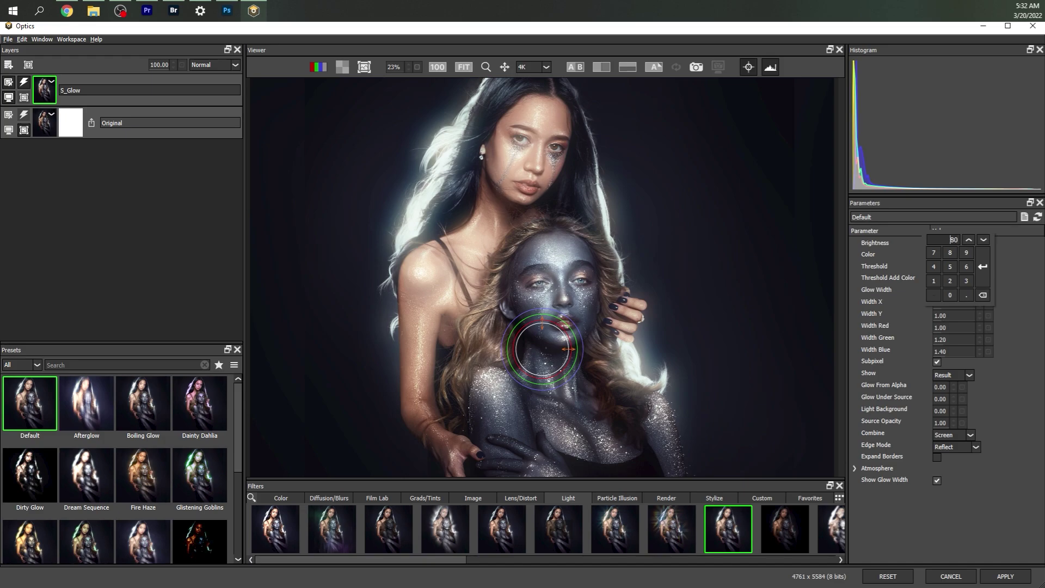
{"action": "left_click", "coordinate": [982, 268]}
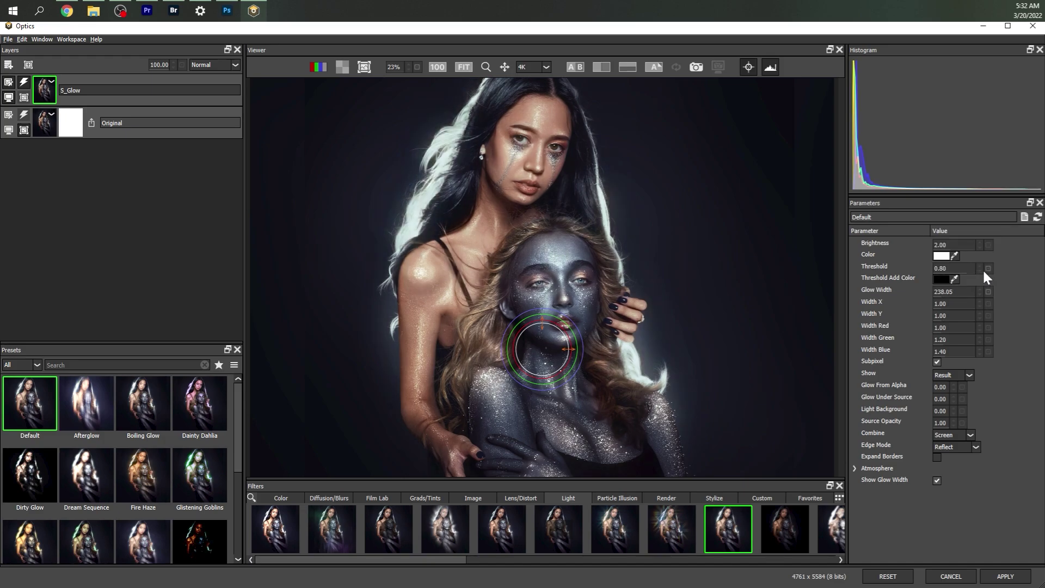
{"action": "left_click", "coordinate": [942, 267]}
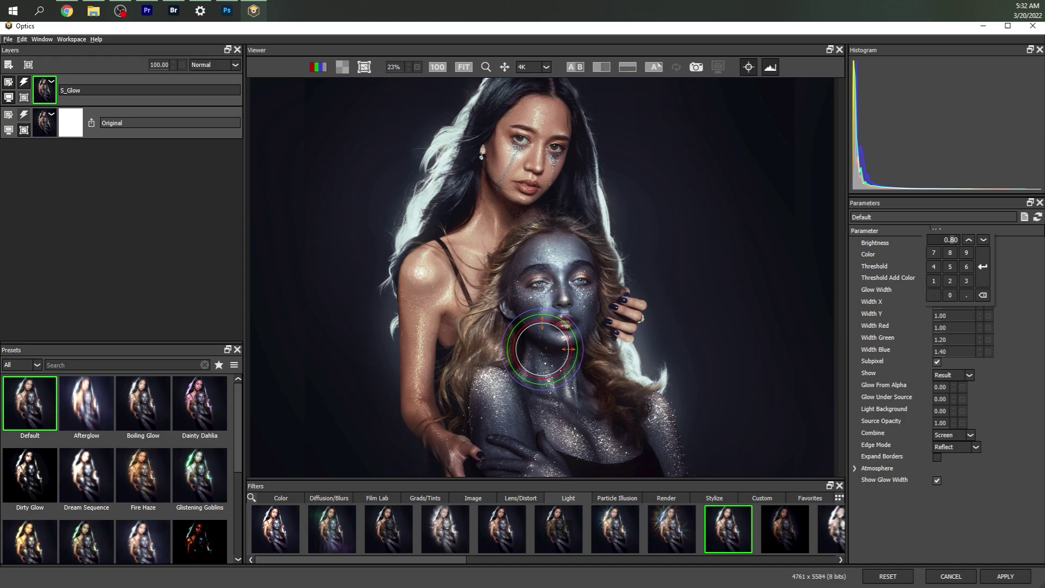
{"action": "key", "text": "Return"}
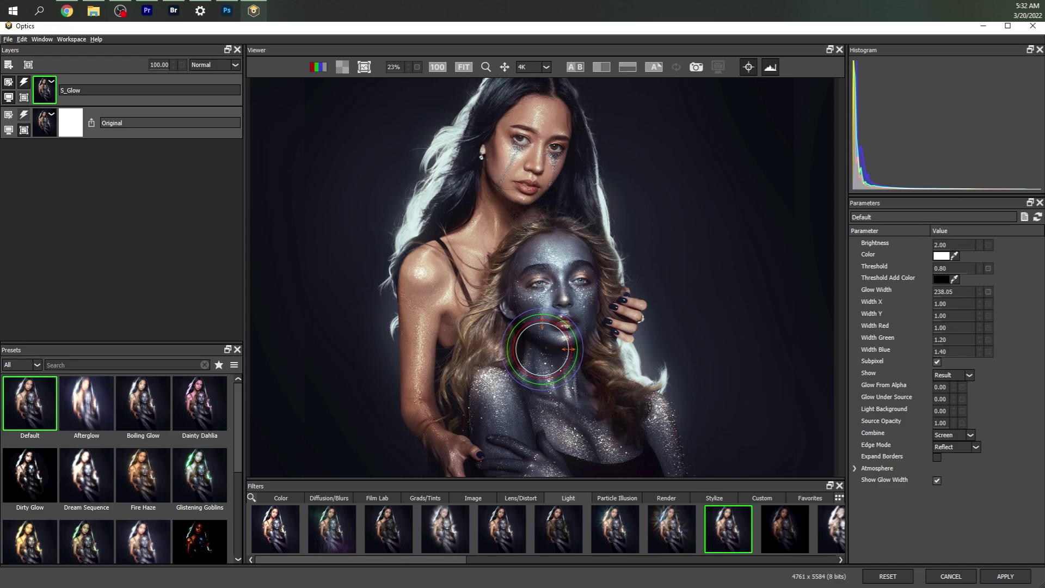
- Reduce the Brightness of the S_Glow effect to 1.46
{"action": "left_click", "coordinate": [942, 242]}
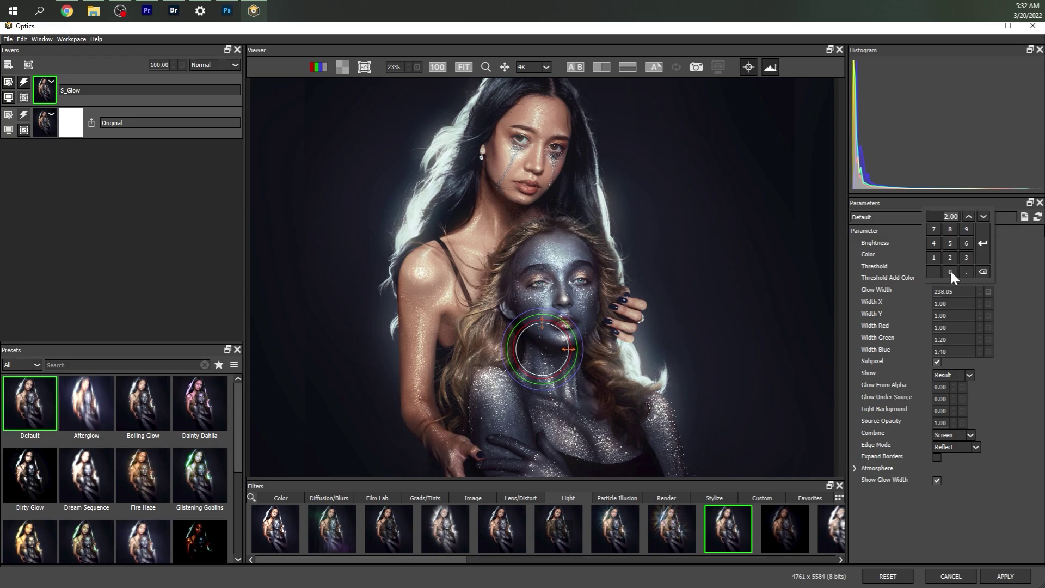
{"action": "type", "text": "1"}
{"action": "left_click", "coordinate": [981, 265]}
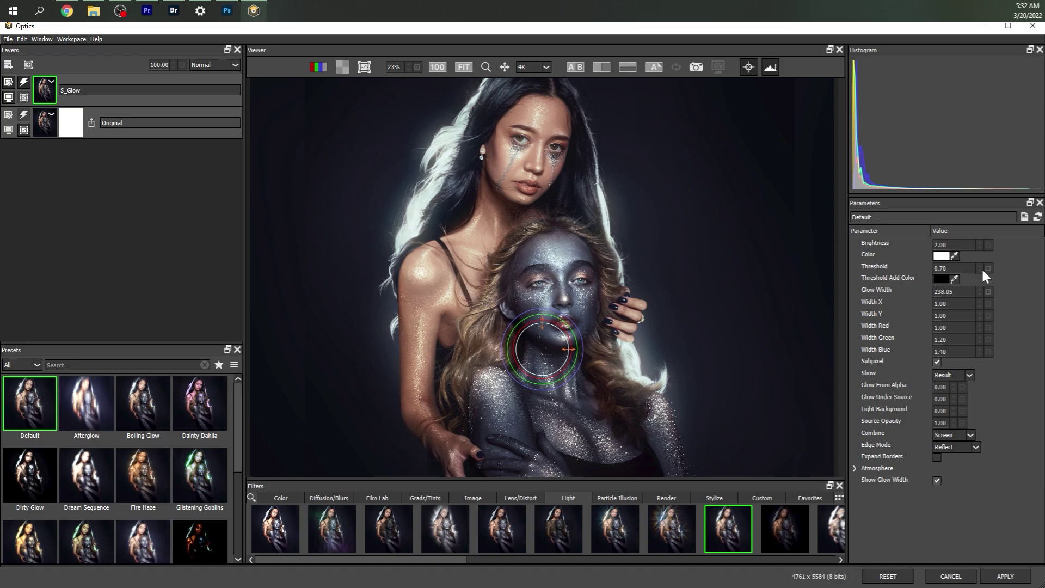
{"action": "left_click_drag", "start_coordinate": [942, 244], "coordinate": [933, 245]}
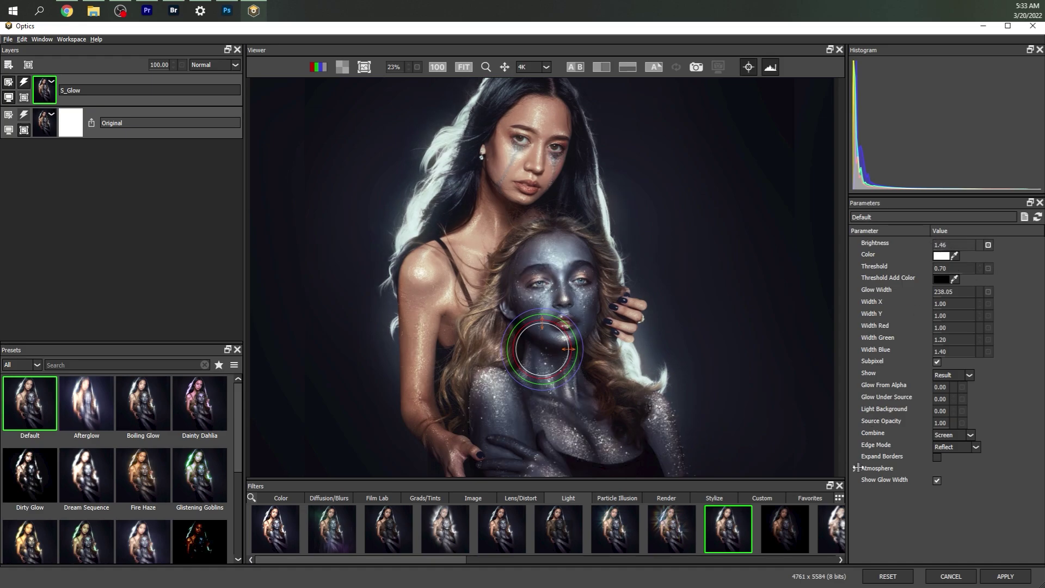
- Add a new layer with the S_Glint filter, choose the Albugineously Abundance preset and set Threshold to 0.80
{"action": "left_click", "coordinate": [8, 64]}
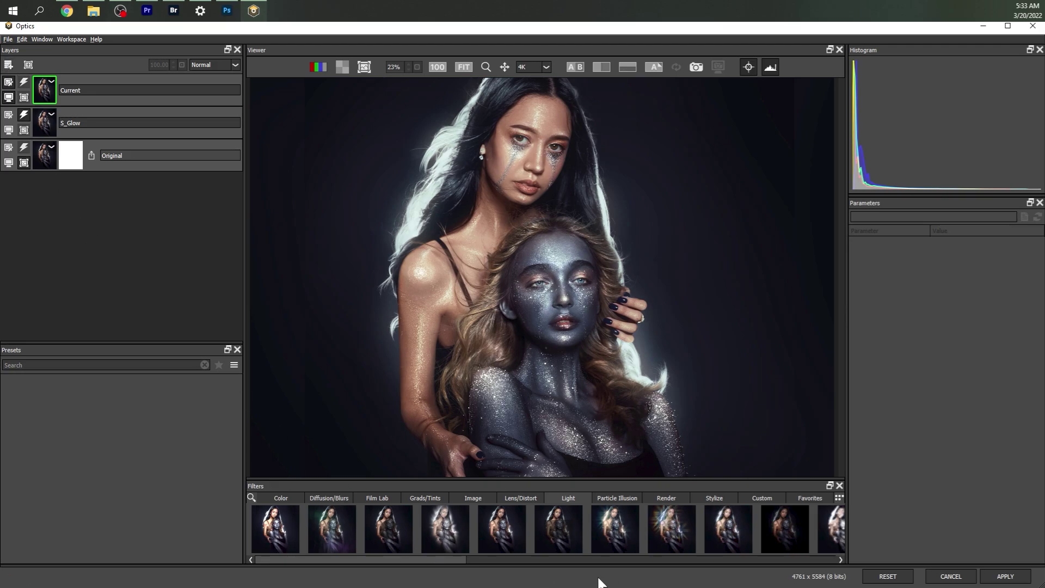
{"action": "left_click", "coordinate": [615, 528]}
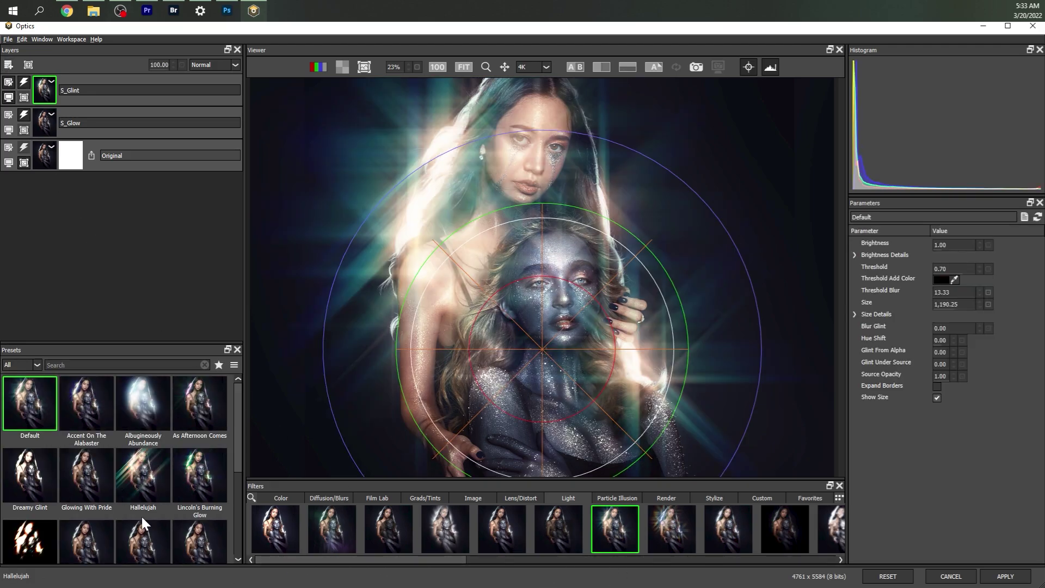
{"action": "left_click", "coordinate": [161, 430]}
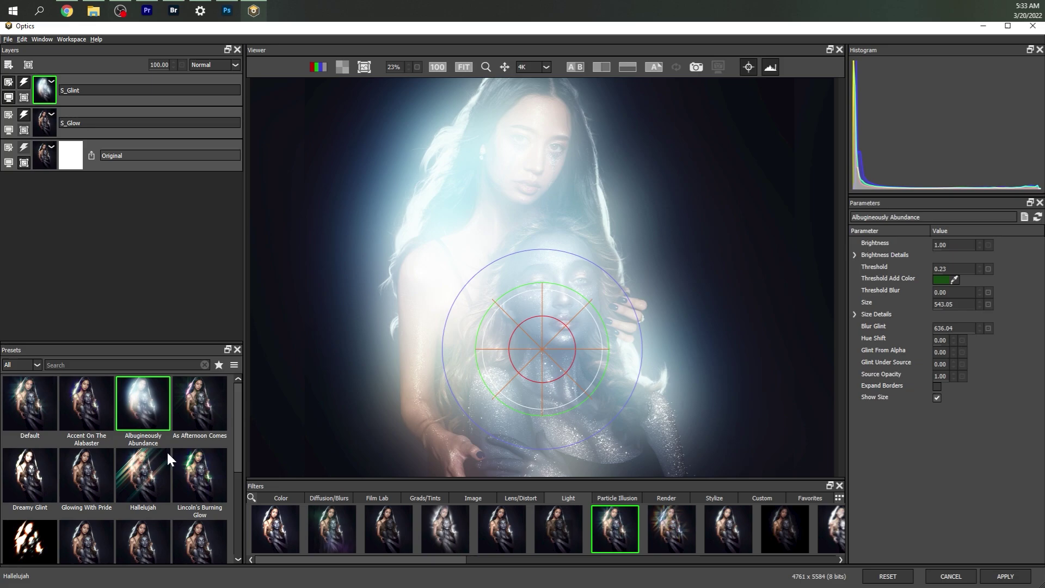
{"action": "left_click_drag", "start_coordinate": [946, 269], "coordinate": [983, 276]}
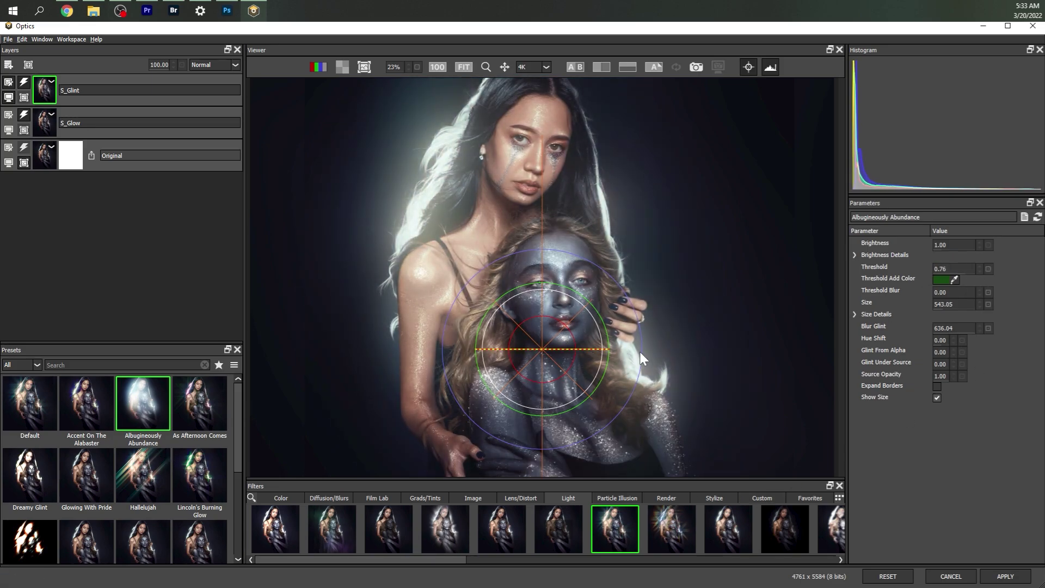
{"action": "left_click_drag", "start_coordinate": [944, 268], "coordinate": [949, 277]}
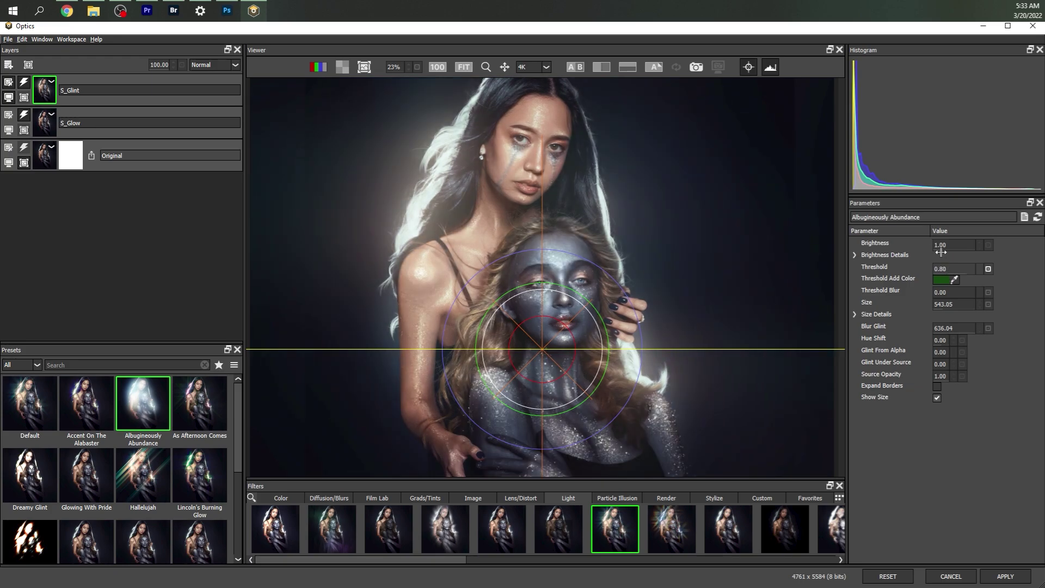
- Add a second S_Glint layer with the Realistic Glint 4 preset, setting Threshold to 0.99 and Brightness to 1.49
{"action": "left_click", "coordinate": [9, 65]}
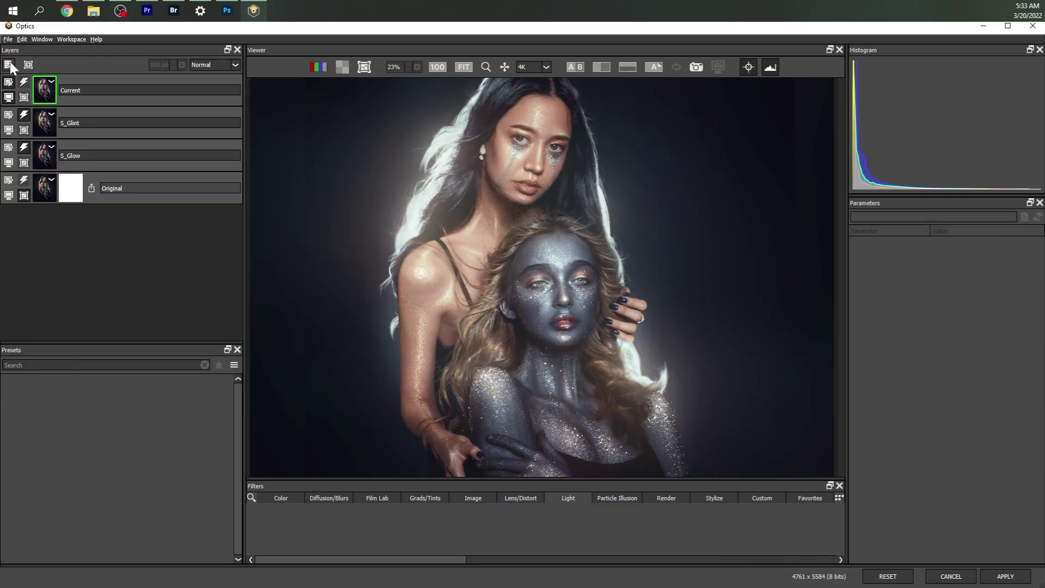
{"action": "left_click", "coordinate": [615, 528]}
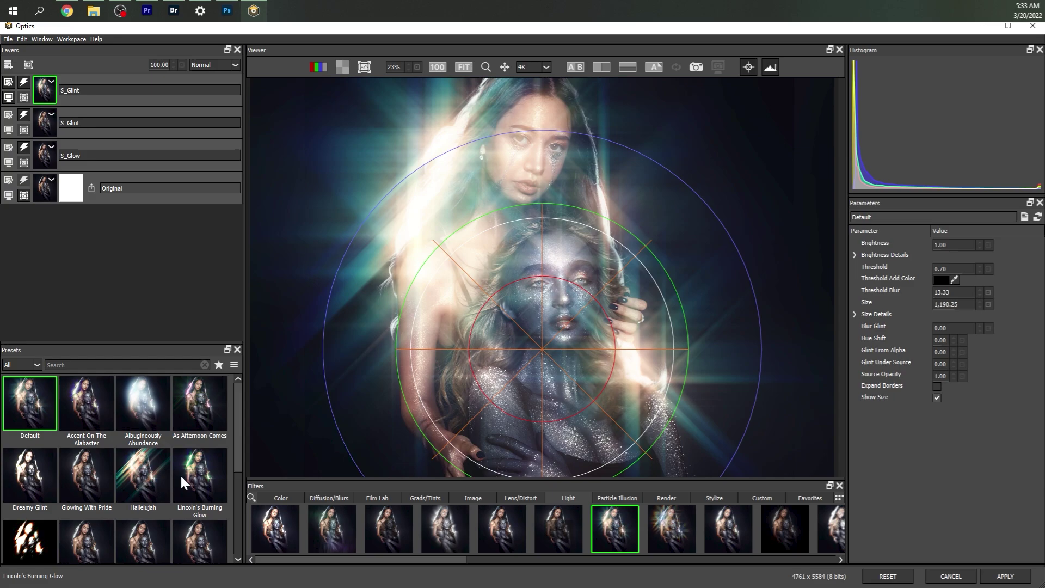
{"action": "scroll", "coordinate": [238, 492], "scroll_direction": "down", "scroll_amount": 3}
{"action": "left_click", "coordinate": [42, 509]}
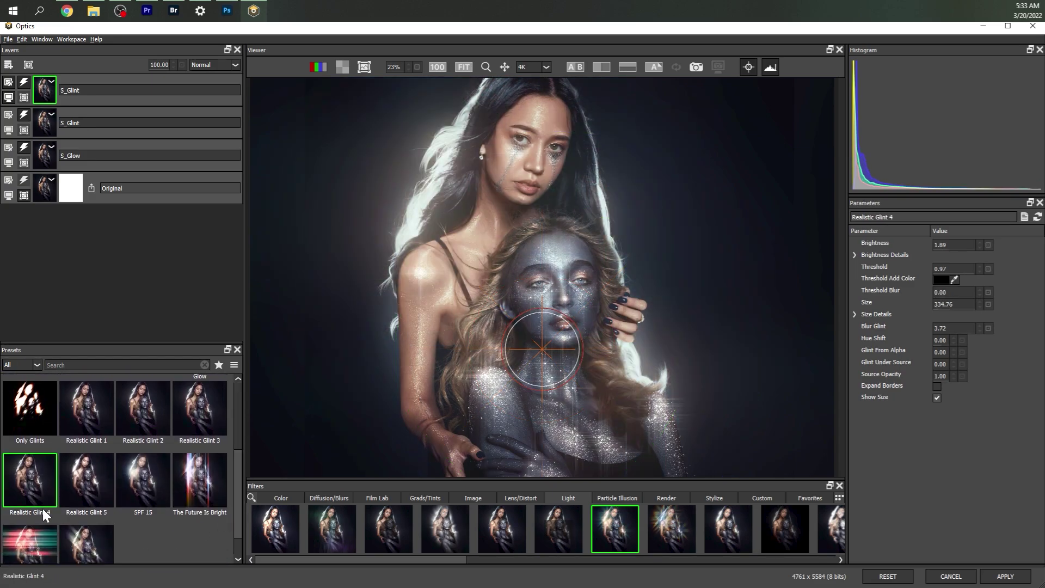
{"action": "left_click_drag", "start_coordinate": [946, 269], "coordinate": [950, 271]}
{"action": "left_click", "coordinate": [987, 269]}
{"action": "left_click", "coordinate": [983, 267]}
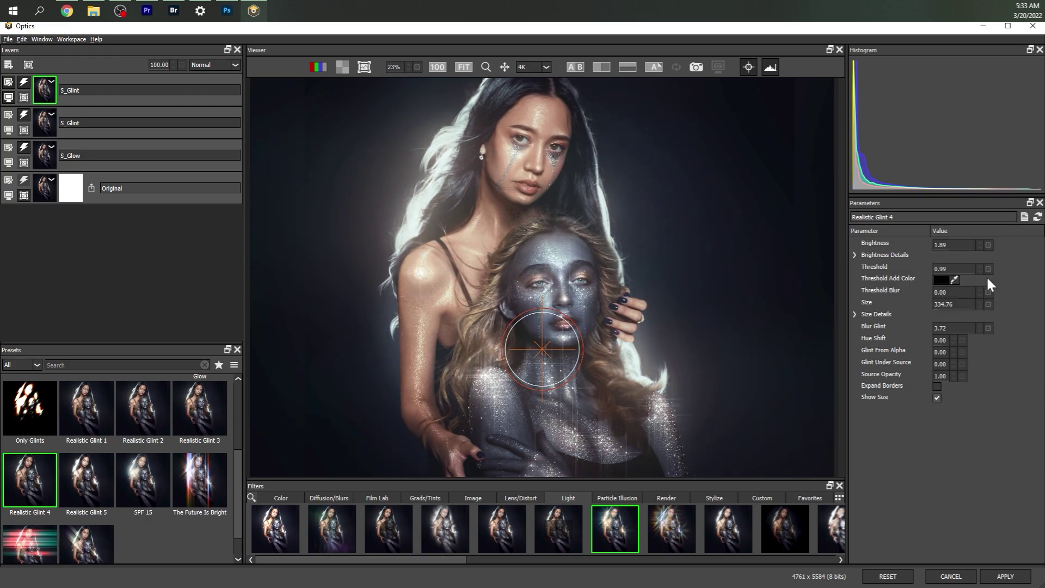
{"action": "left_click_drag", "start_coordinate": [940, 246], "coordinate": [935, 247]}
{"action": "left_click_drag", "start_coordinate": [942, 246], "coordinate": [934, 247]}
- Add a Particle Illusion layer above the glints and load the Floating Dust 4K preset from the favorites
{"action": "left_click", "coordinate": [9, 64]}
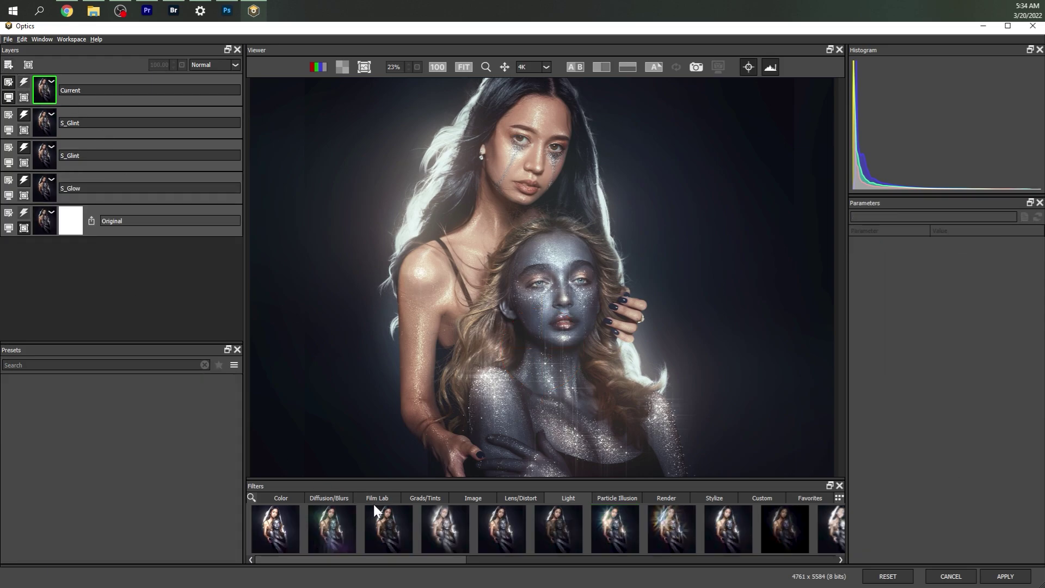
{"action": "left_click", "coordinate": [633, 498]}
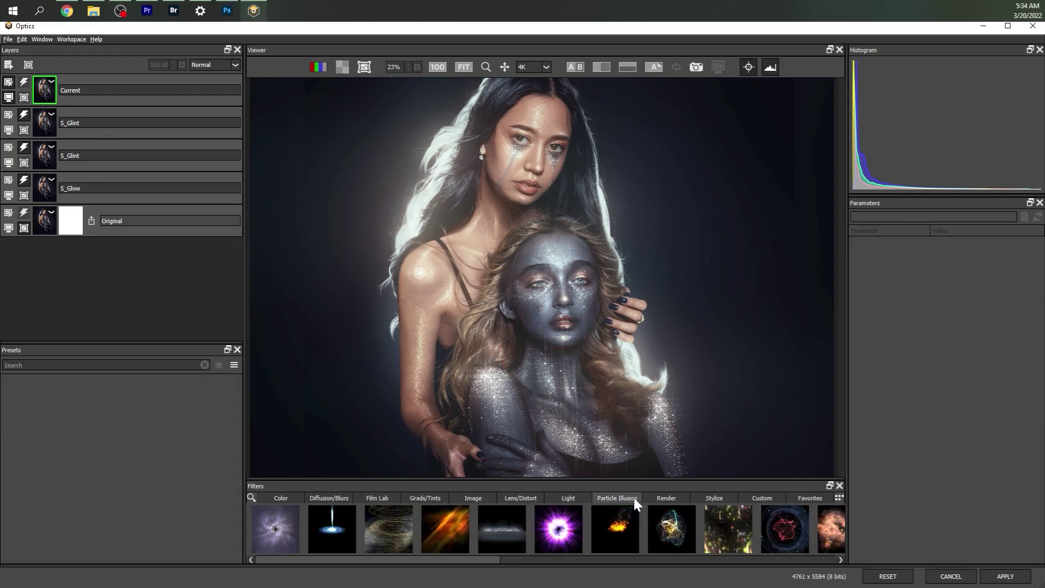
{"action": "left_click", "coordinate": [270, 523]}
{"action": "left_click", "coordinate": [55, 364]}
{"action": "left_click", "coordinate": [12, 564]}
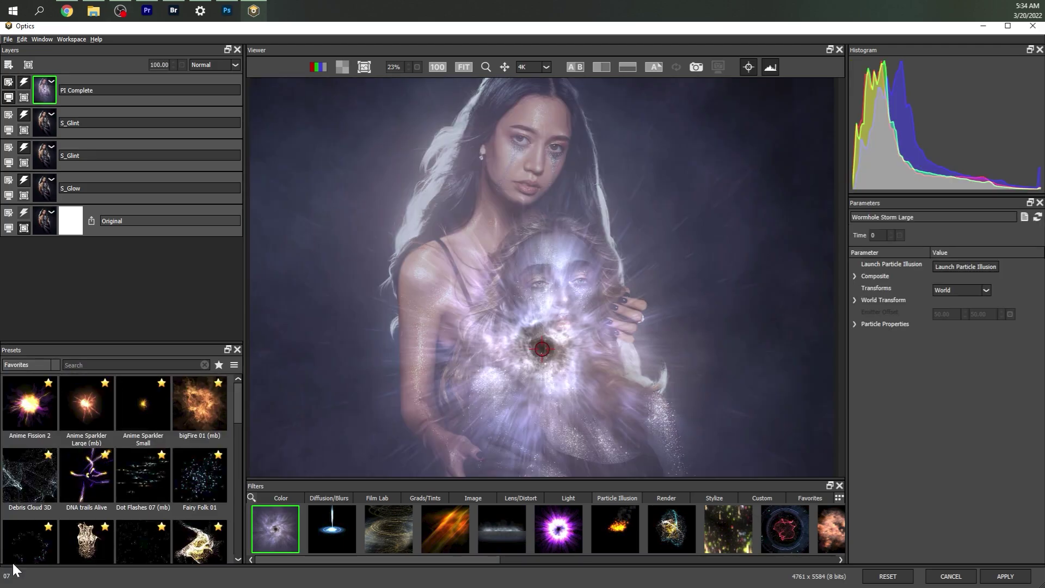
{"action": "mouse_move", "coordinate": [237, 403]}
{"action": "left_mouse_down"}
{"action": "mouse_move", "coordinate": [255, 548]}
{"action": "mouse_move", "coordinate": [256, 511]}
{"action": "mouse_move", "coordinate": [231, 496]}
{"action": "mouse_move", "coordinate": [242, 415]}
{"action": "left_mouse_up"}
{"action": "left_click", "coordinate": [143, 467]}
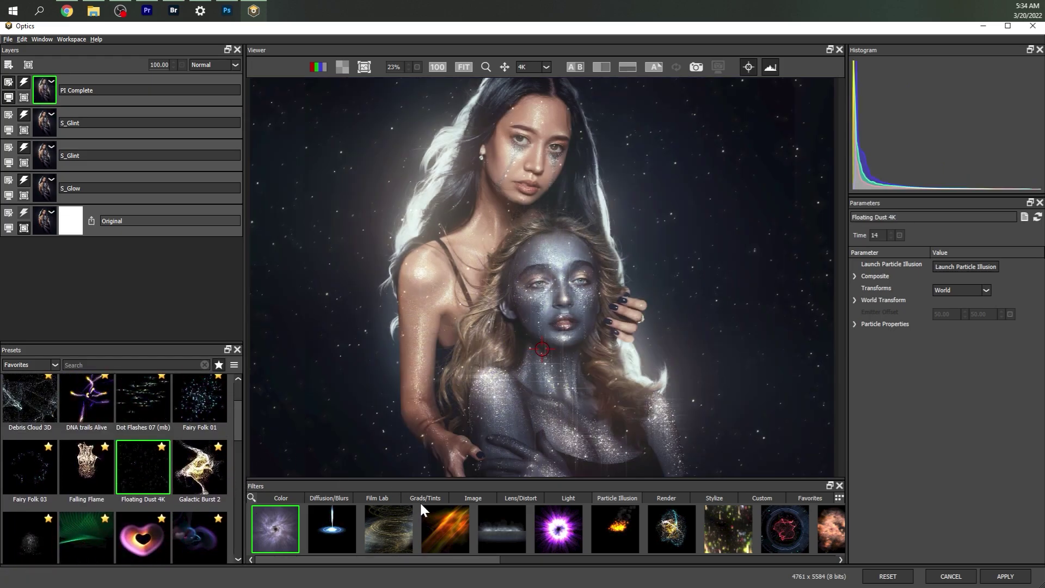
- Set the dust's Number to 62, Size to 50 and Time to 113, and place its layer directly above S_Glow
{"action": "left_click", "coordinate": [855, 299]}
{"action": "left_click", "coordinate": [854, 384]}
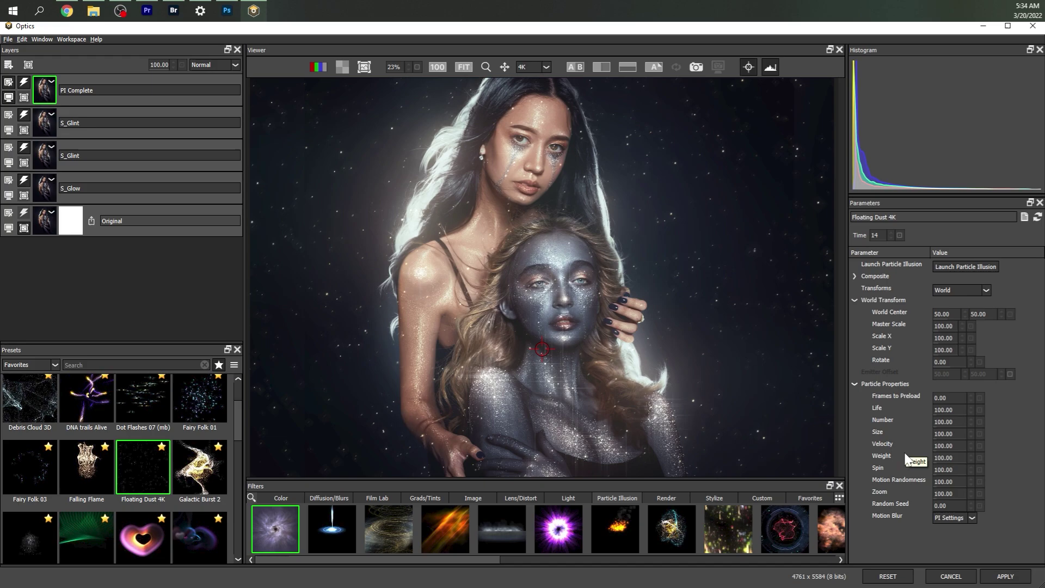
{"action": "left_click_drag", "start_coordinate": [939, 424], "coordinate": [921, 425]}
{"action": "left_click_drag", "start_coordinate": [878, 235], "coordinate": [927, 249]}
{"action": "left_click_drag", "start_coordinate": [75, 80], "coordinate": [75, 155]}
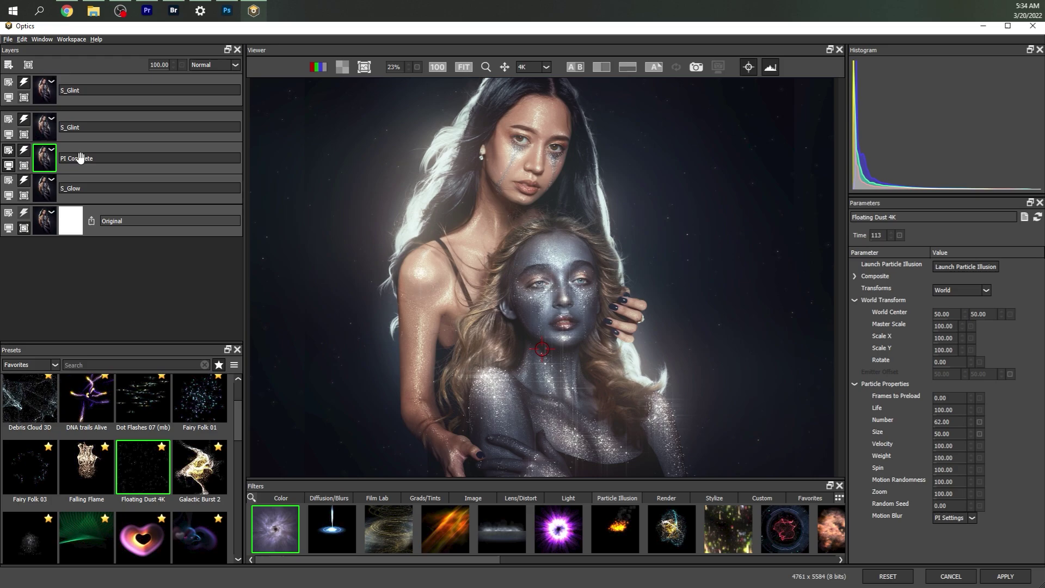
- View the topmost S_Glint result, compare it with the original in a horizontal split, and hide the on-image effect controls
{"action": "left_click", "coordinate": [12, 80]}
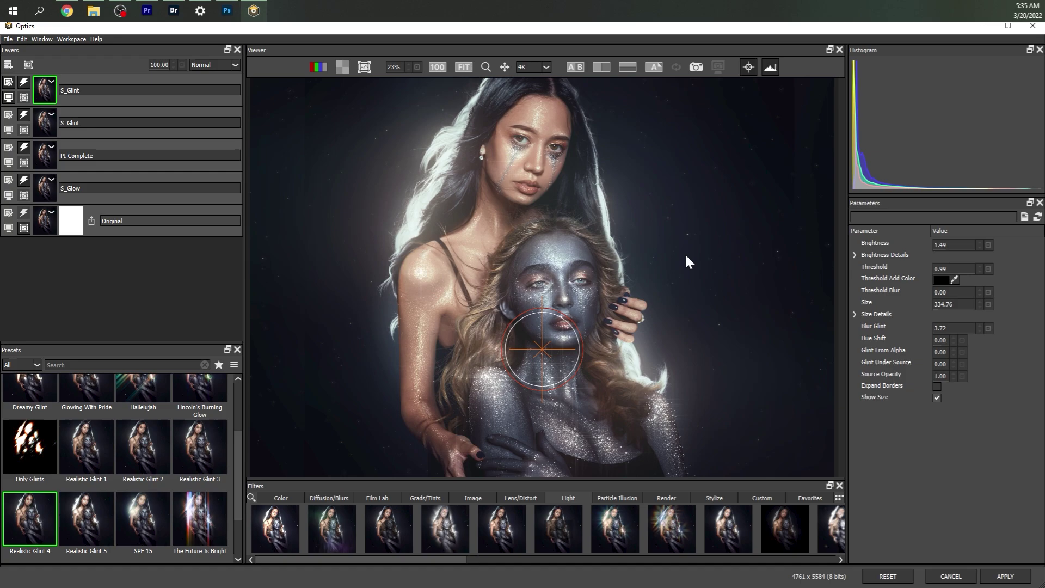
{"action": "left_click", "coordinate": [575, 67]}
{"action": "left_click", "coordinate": [601, 66]}
{"action": "left_click", "coordinate": [627, 67]}
{"action": "scroll", "coordinate": [651, 167], "scroll_direction": "down", "scroll_amount": 3}
{"action": "left_click_drag", "start_coordinate": [710, 460], "coordinate": [710, 304]}
{"action": "scroll", "coordinate": [590, 322], "scroll_direction": "up", "scroll_amount": 3}
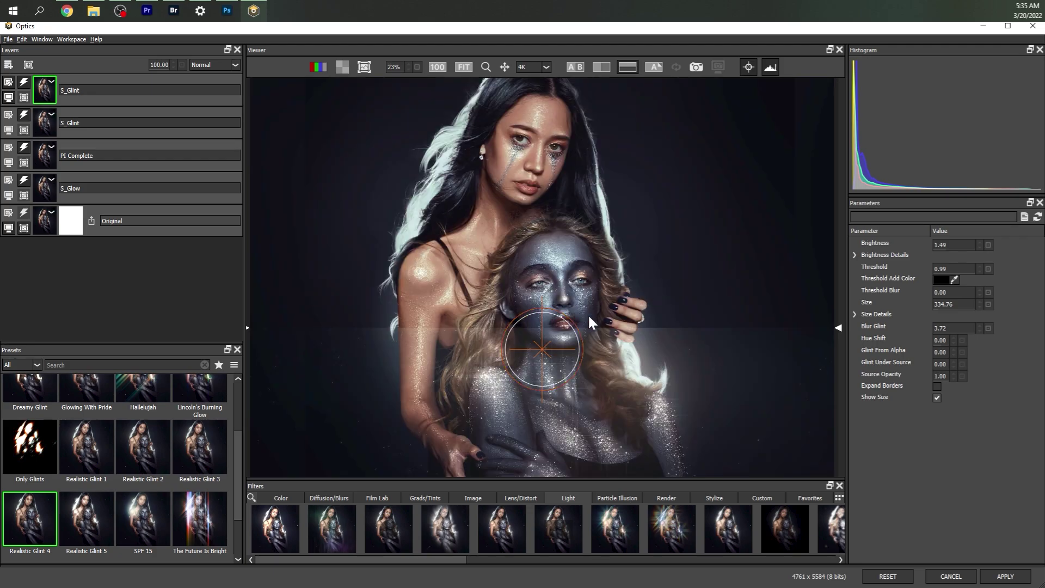
{"action": "left_click_drag", "start_coordinate": [835, 327], "coordinate": [782, 90]}
{"action": "left_click", "coordinate": [748, 66]}
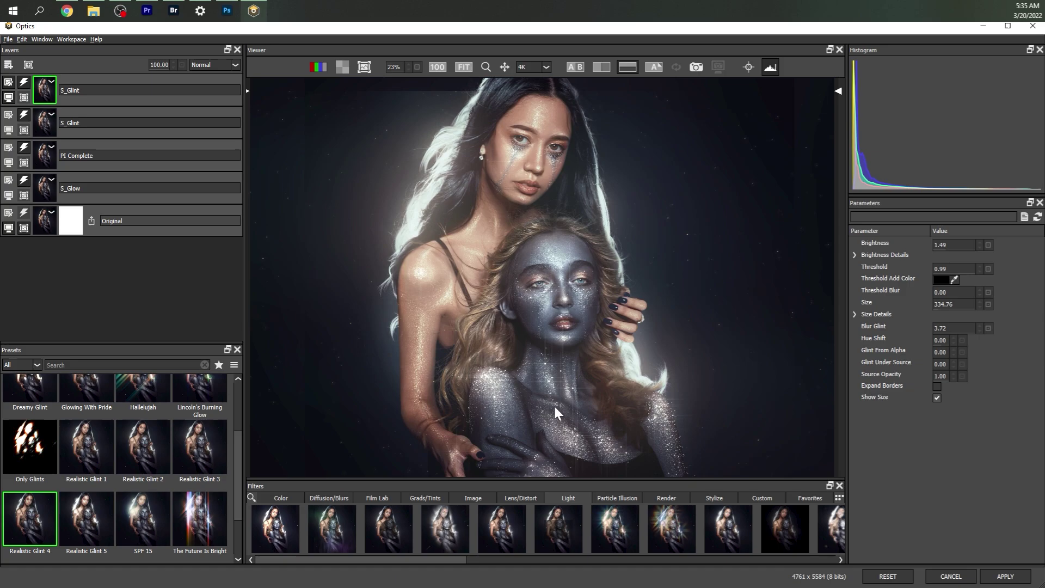
- Add another Particle Illusion layer on top and load the Dot Flashes 07 (mb) preset from the favorites
{"action": "scroll", "coordinate": [553, 403], "scroll_direction": "down", "scroll_amount": 3}
{"action": "left_click", "coordinate": [8, 65]}
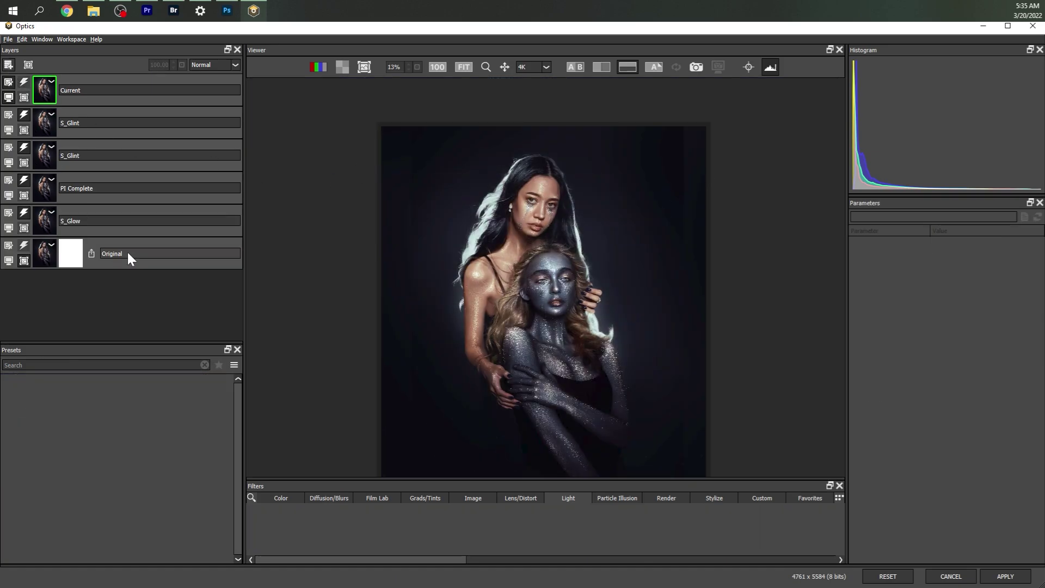
{"action": "left_click", "coordinate": [614, 499]}
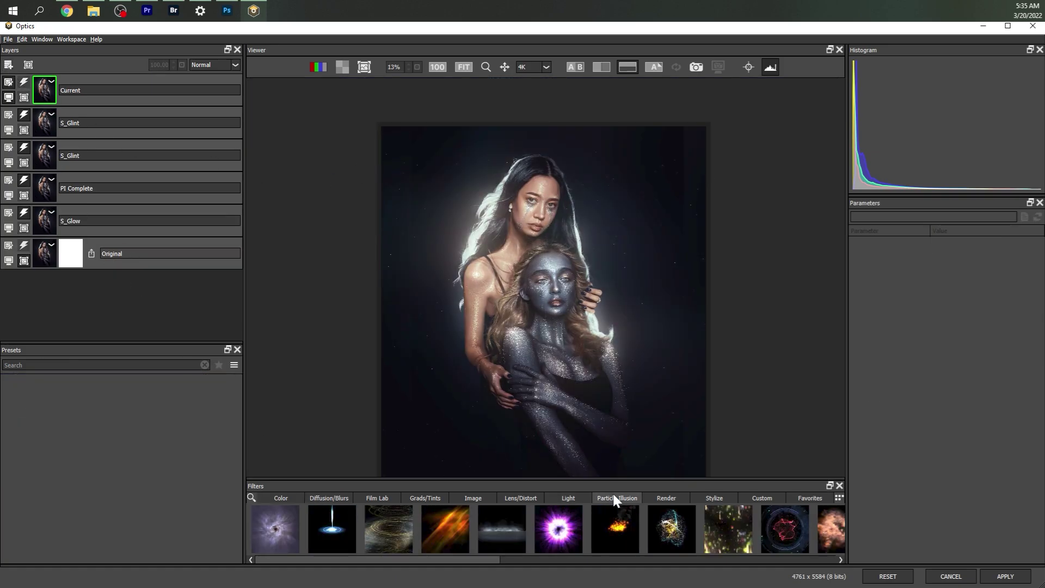
{"action": "left_click", "coordinate": [276, 534]}
{"action": "left_click", "coordinate": [53, 364]}
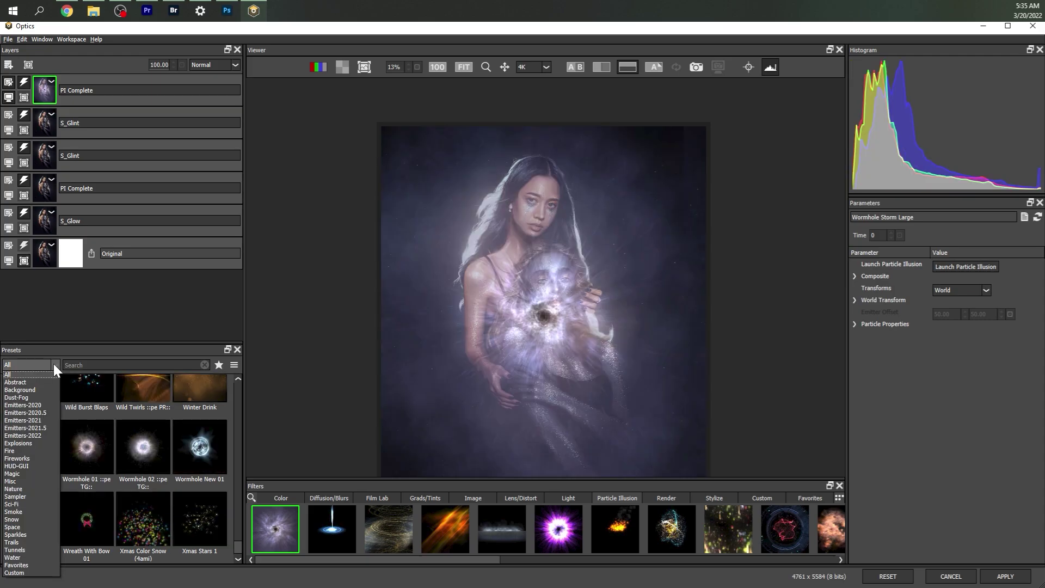
{"action": "left_click", "coordinate": [22, 569]}
{"action": "left_click", "coordinate": [143, 475]}
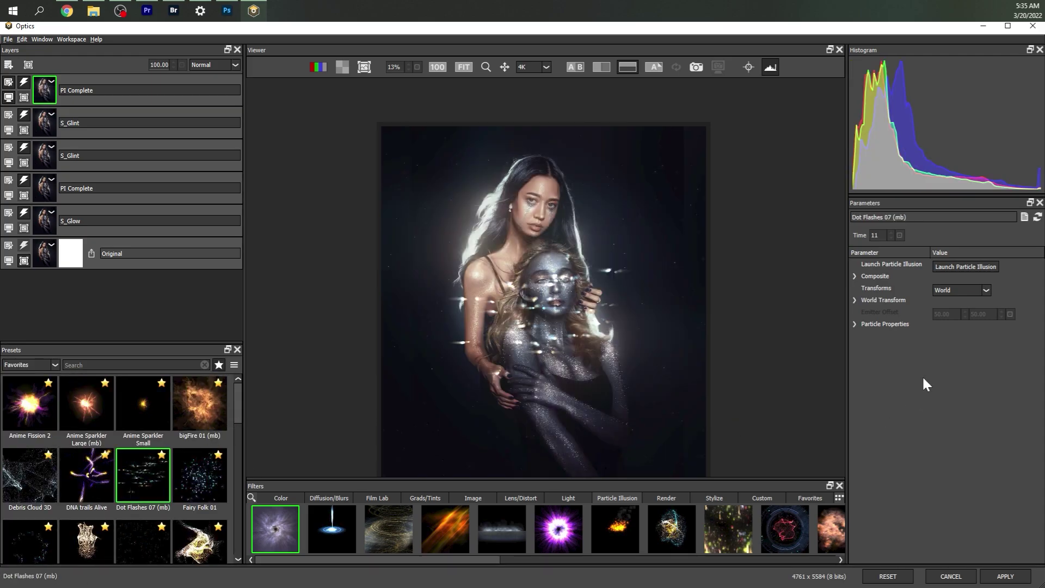
- Rotate the dot flashes by 90, set their Master Scale to 243 and Time to 23
{"action": "left_click", "coordinate": [855, 300]}
{"action": "left_click", "coordinate": [946, 334]}
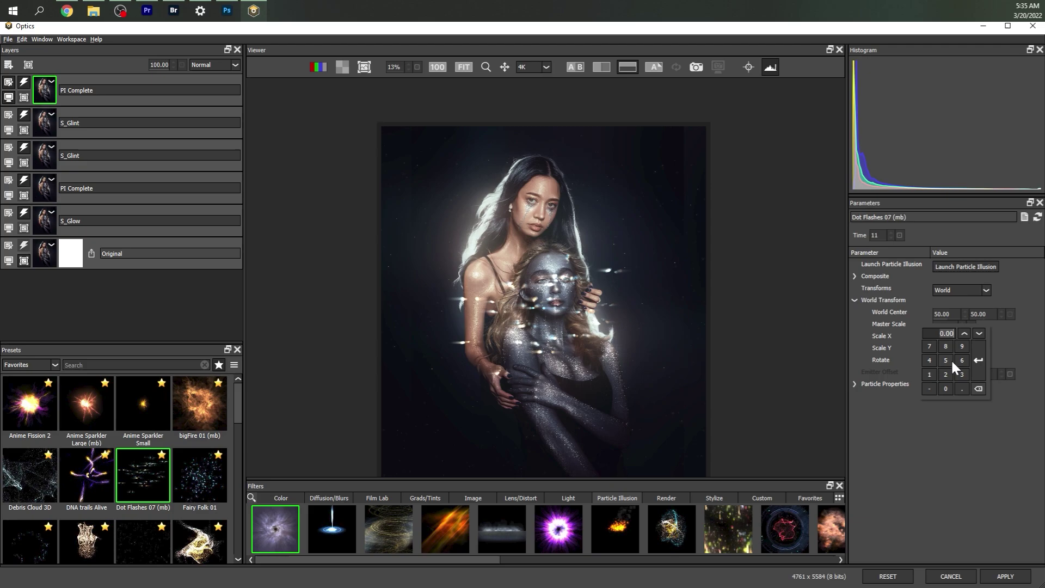
{"action": "left_click", "coordinate": [892, 419]}
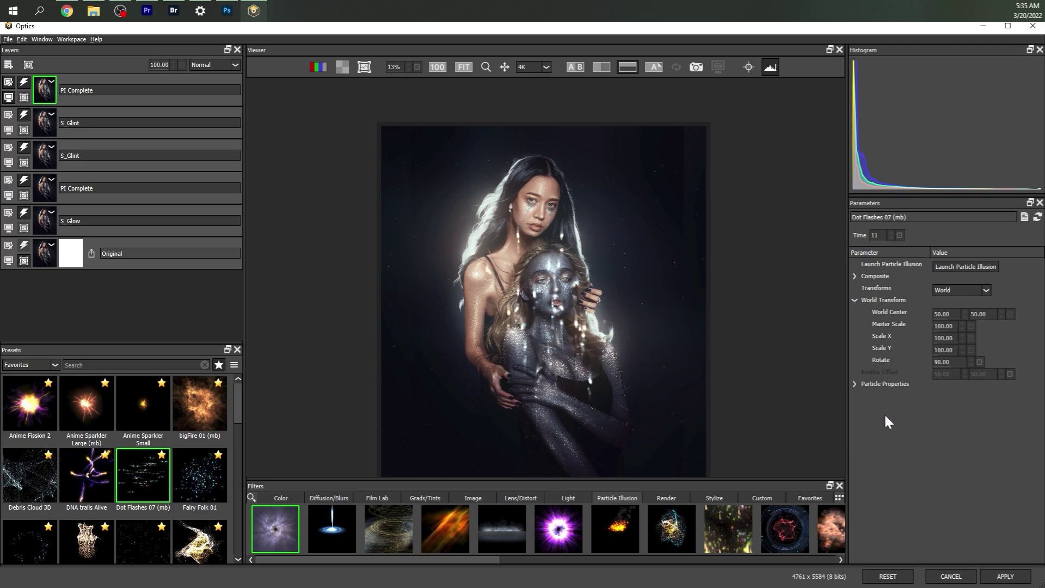
{"action": "left_click_drag", "start_coordinate": [941, 326], "coordinate": [1022, 342]}
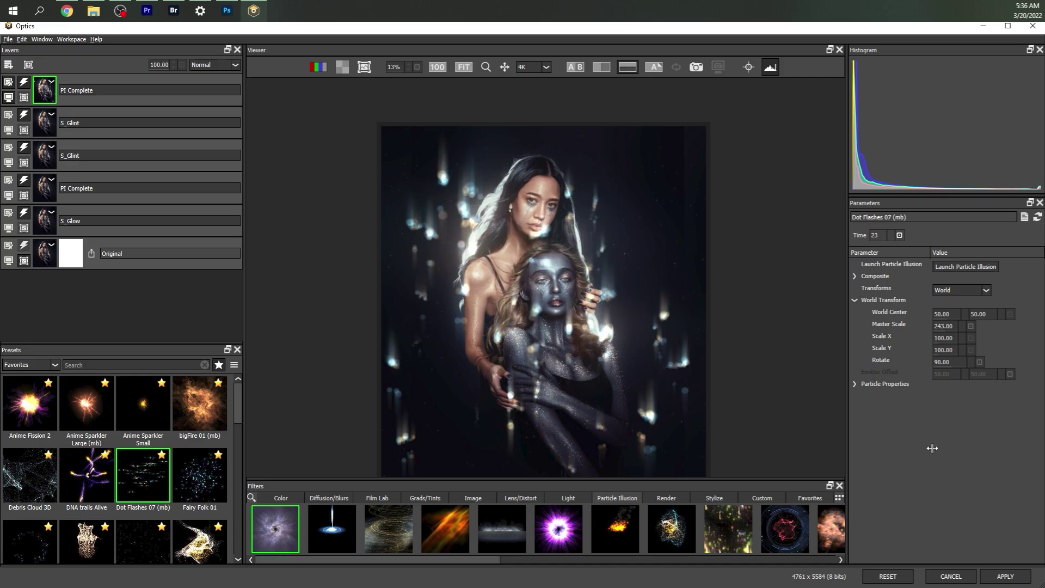
- Set the flashes' particle Number to 40, Zoom to 153, Size to 130 and Time to 38, and reduce the layer opacity to 50
{"action": "left_click", "coordinate": [854, 385]}
{"action": "left_click_drag", "start_coordinate": [941, 421], "coordinate": [908, 426]}
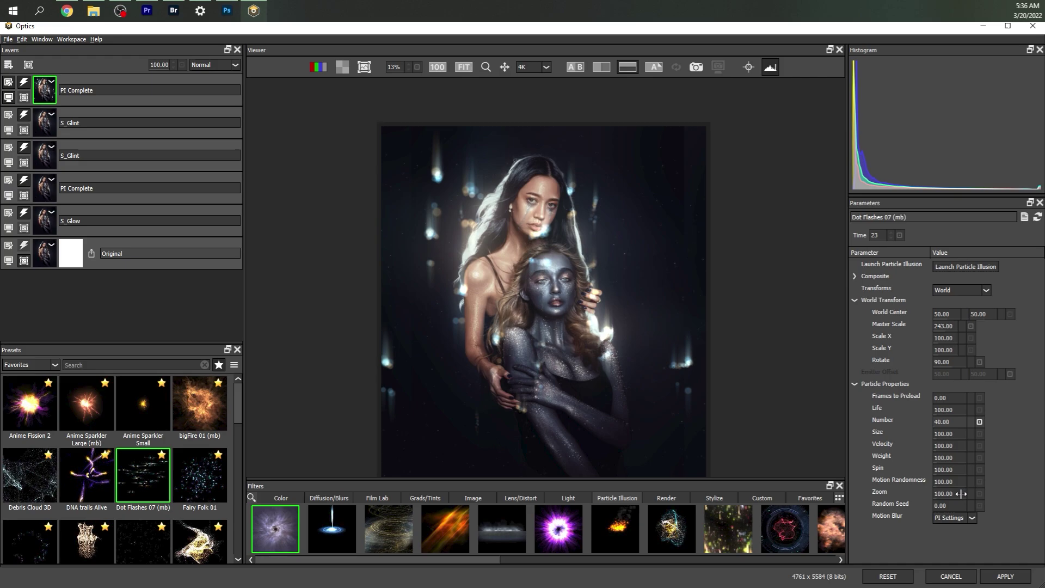
{"action": "left_click_drag", "start_coordinate": [960, 494], "coordinate": [996, 496]}
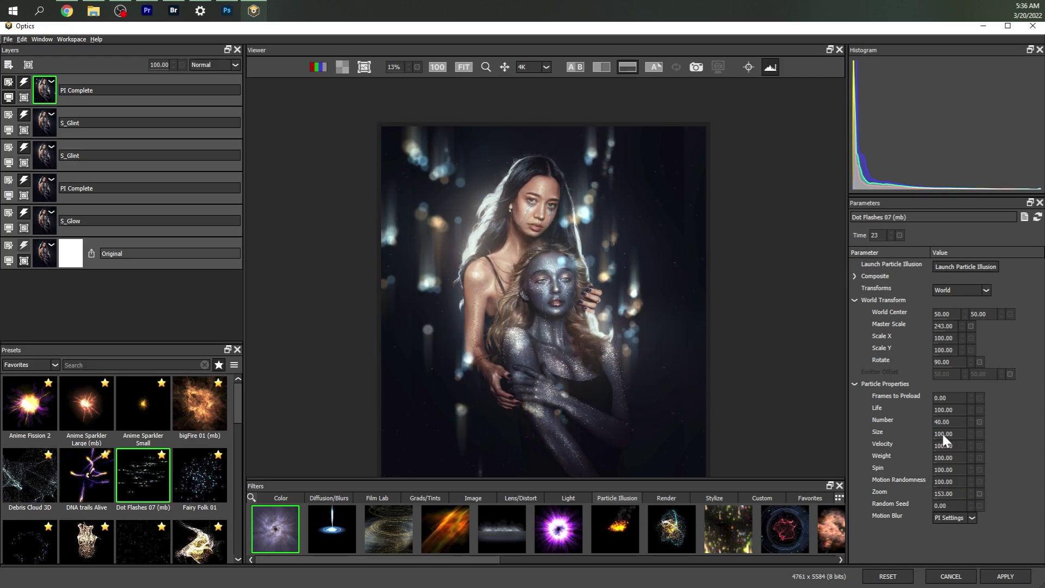
{"action": "left_click_drag", "start_coordinate": [944, 434], "coordinate": [962, 437]}
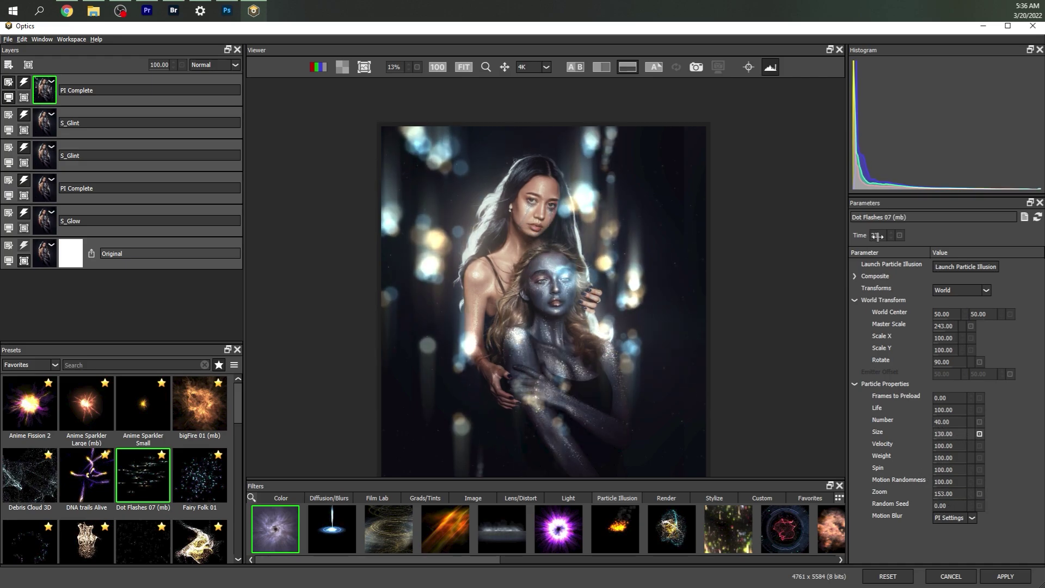
{"action": "left_click_drag", "start_coordinate": [878, 236], "coordinate": [882, 241]}
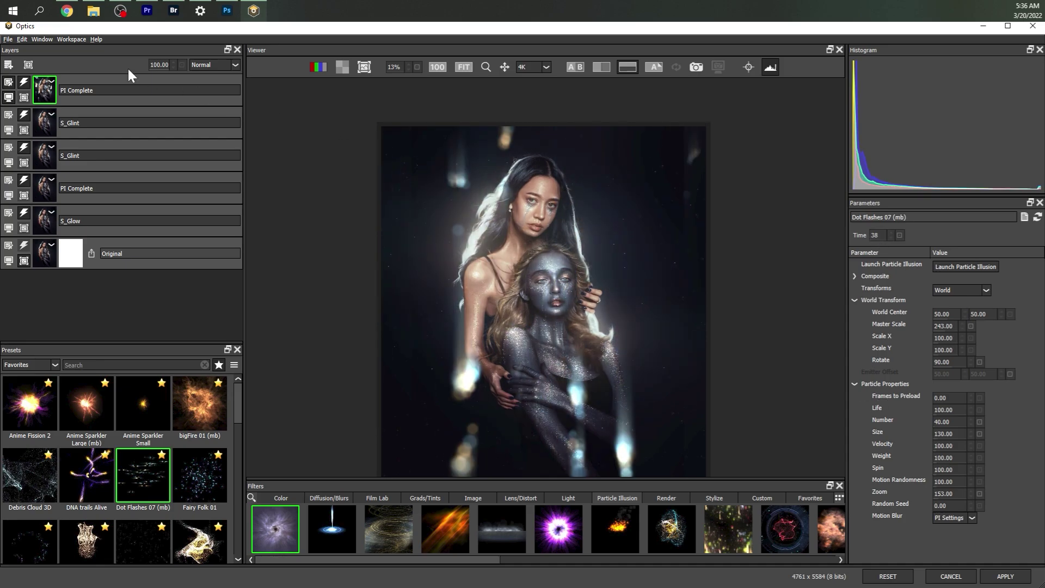
{"action": "left_click_drag", "start_coordinate": [171, 64], "coordinate": [126, 66]}
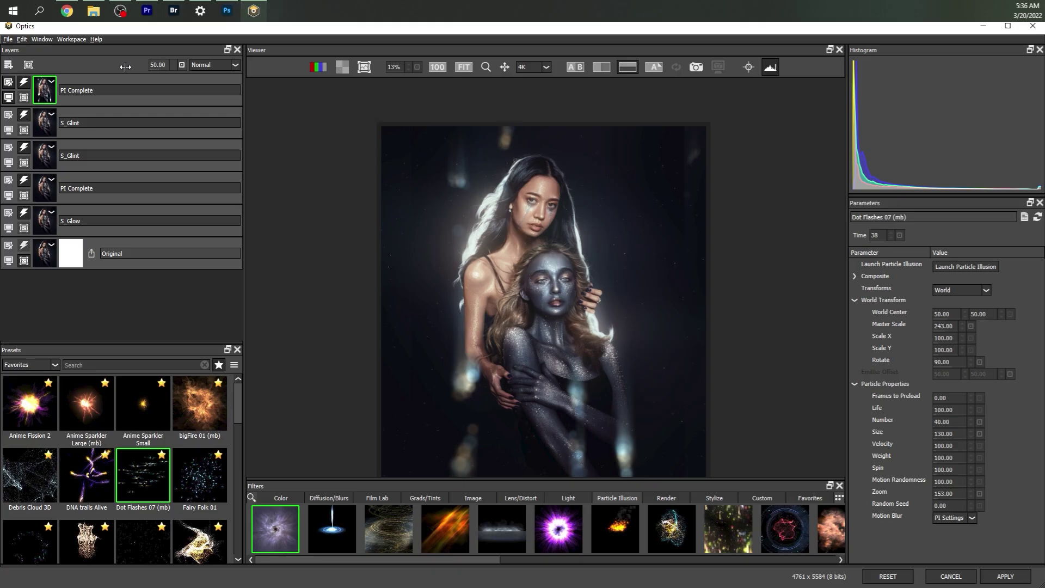